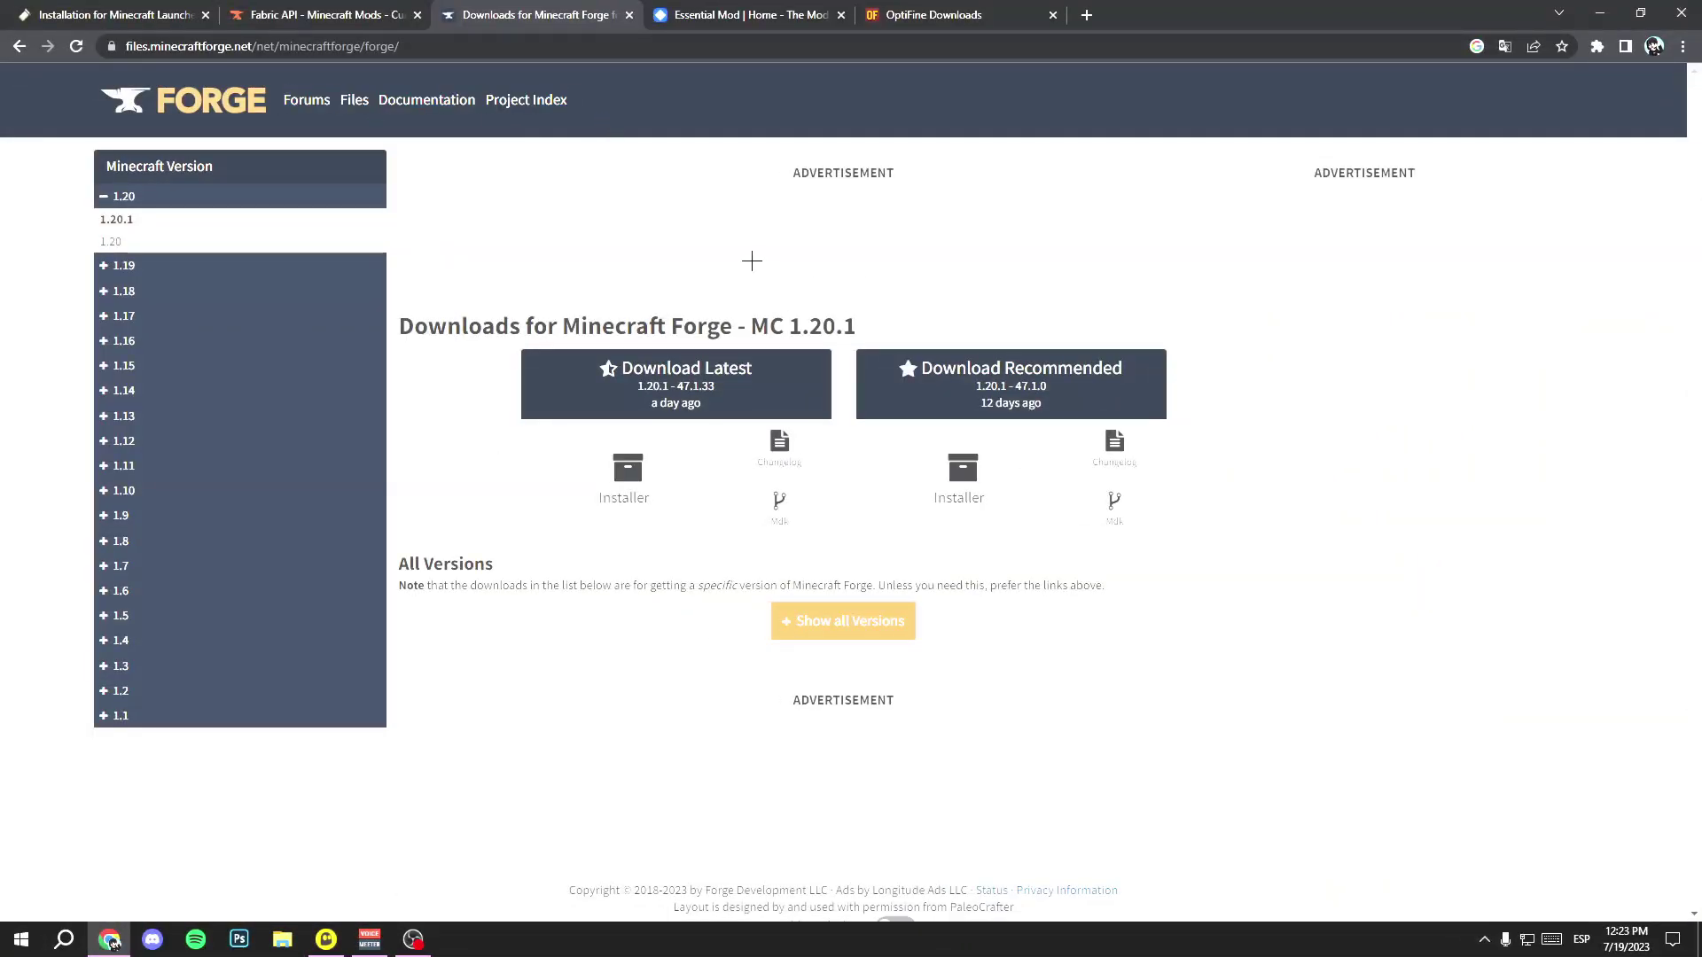
Step: Switch from the Forge site to the Fabric API page on CurseForge
left_click(319, 14)
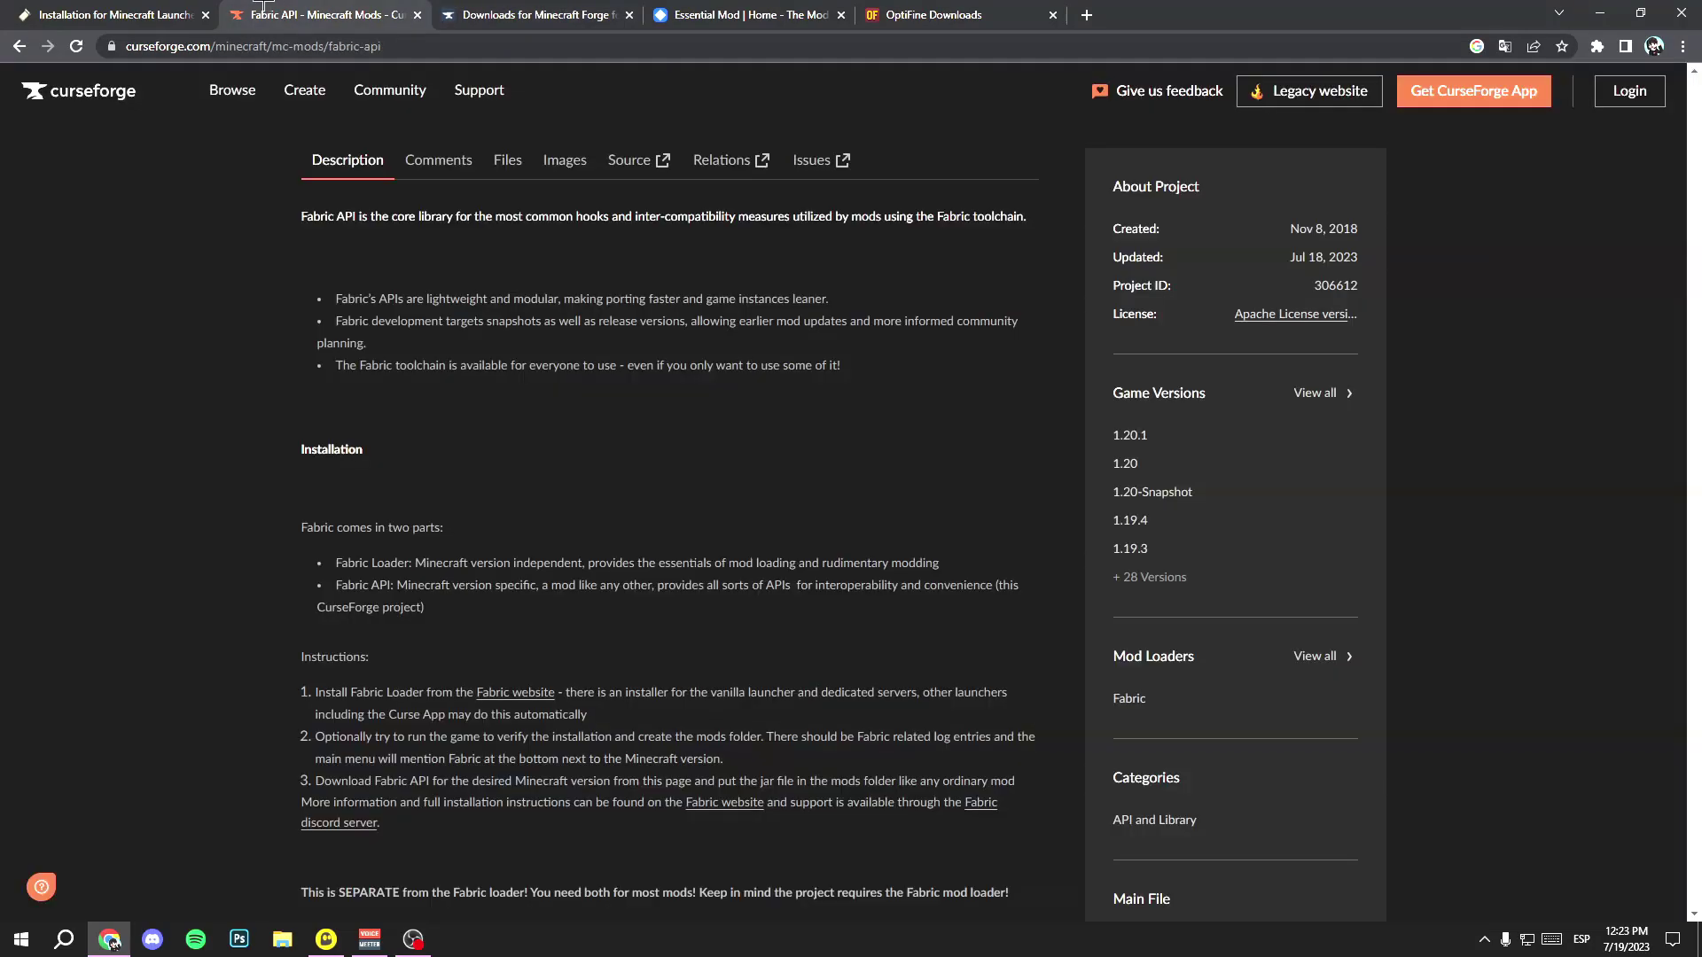
Step: Look over the CurseForge Fabric API page, then return to the Forge 1.20.1 downloads
left_click(131, 7)
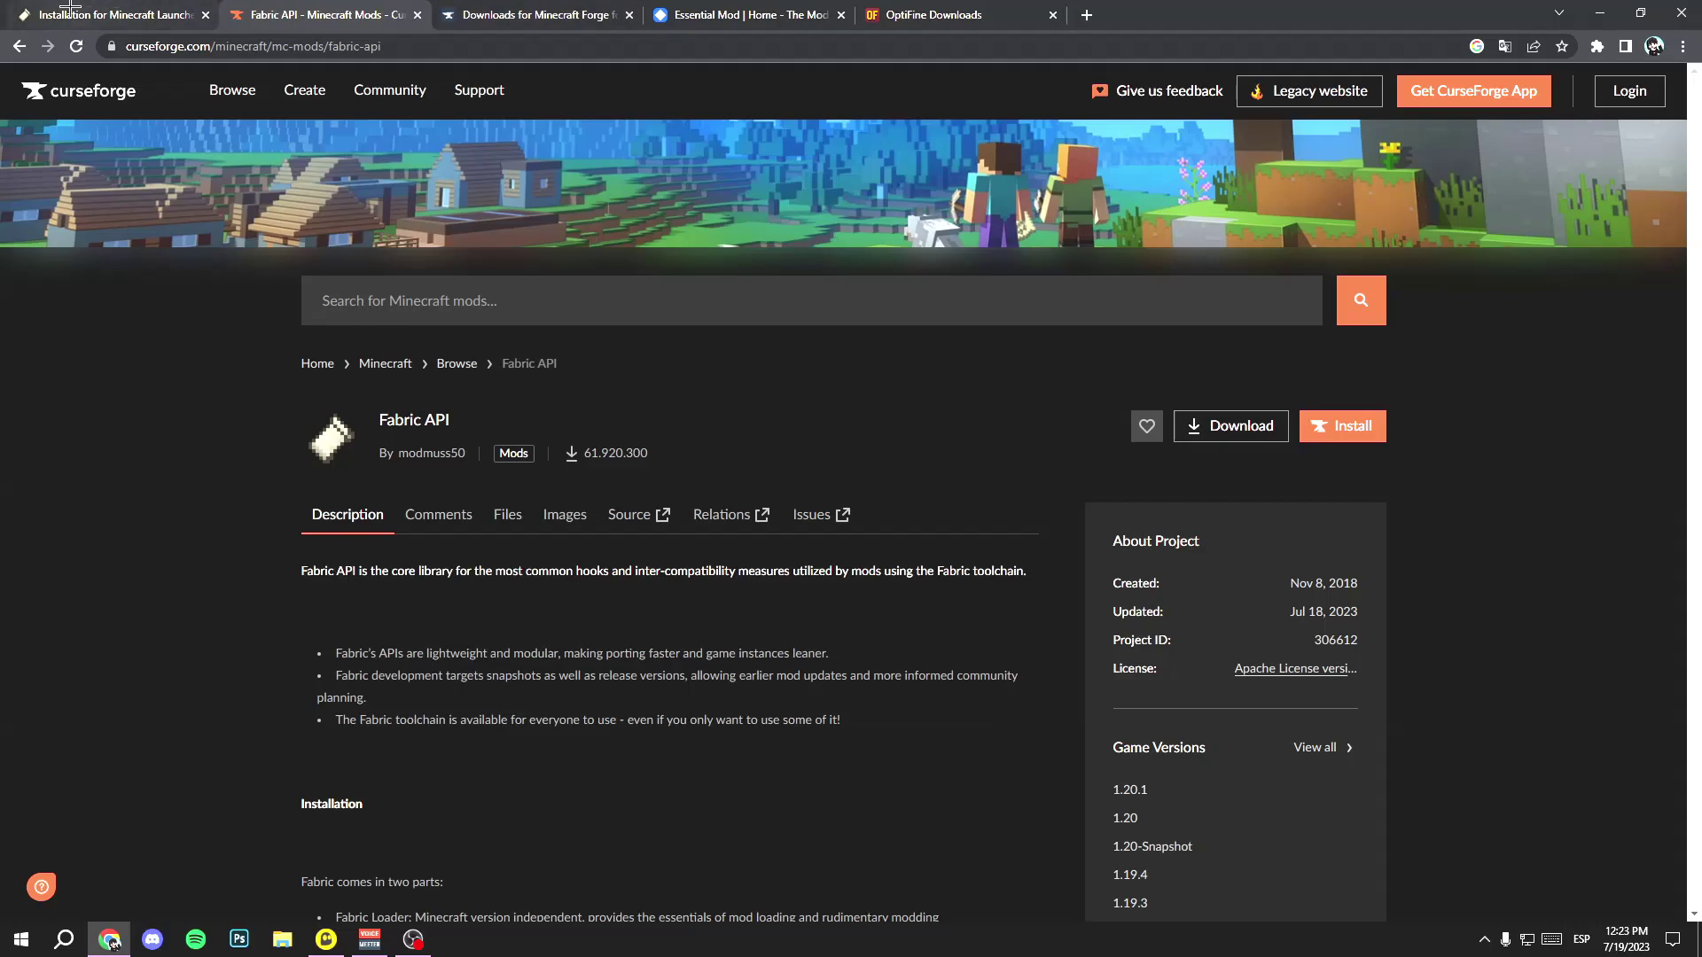
left_click(439, 9)
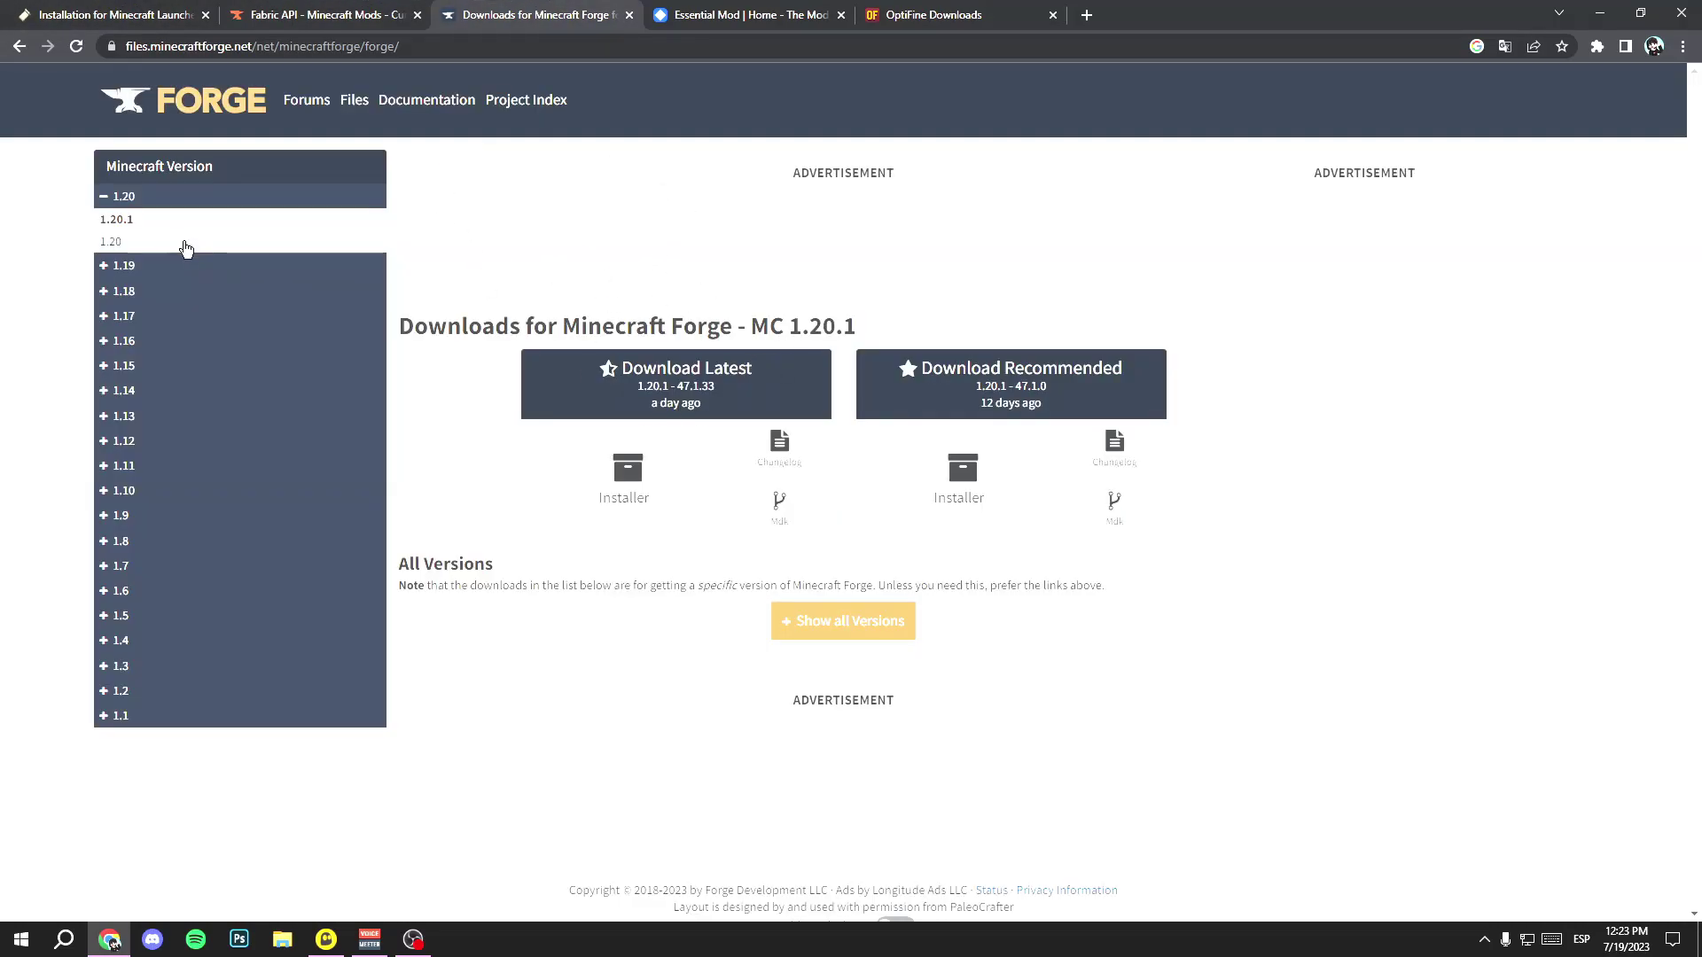
Step: Highlight the 1.20.1 version and the Download Recommended section on the Forge page
left_click_drag(152, 220, 102, 223)
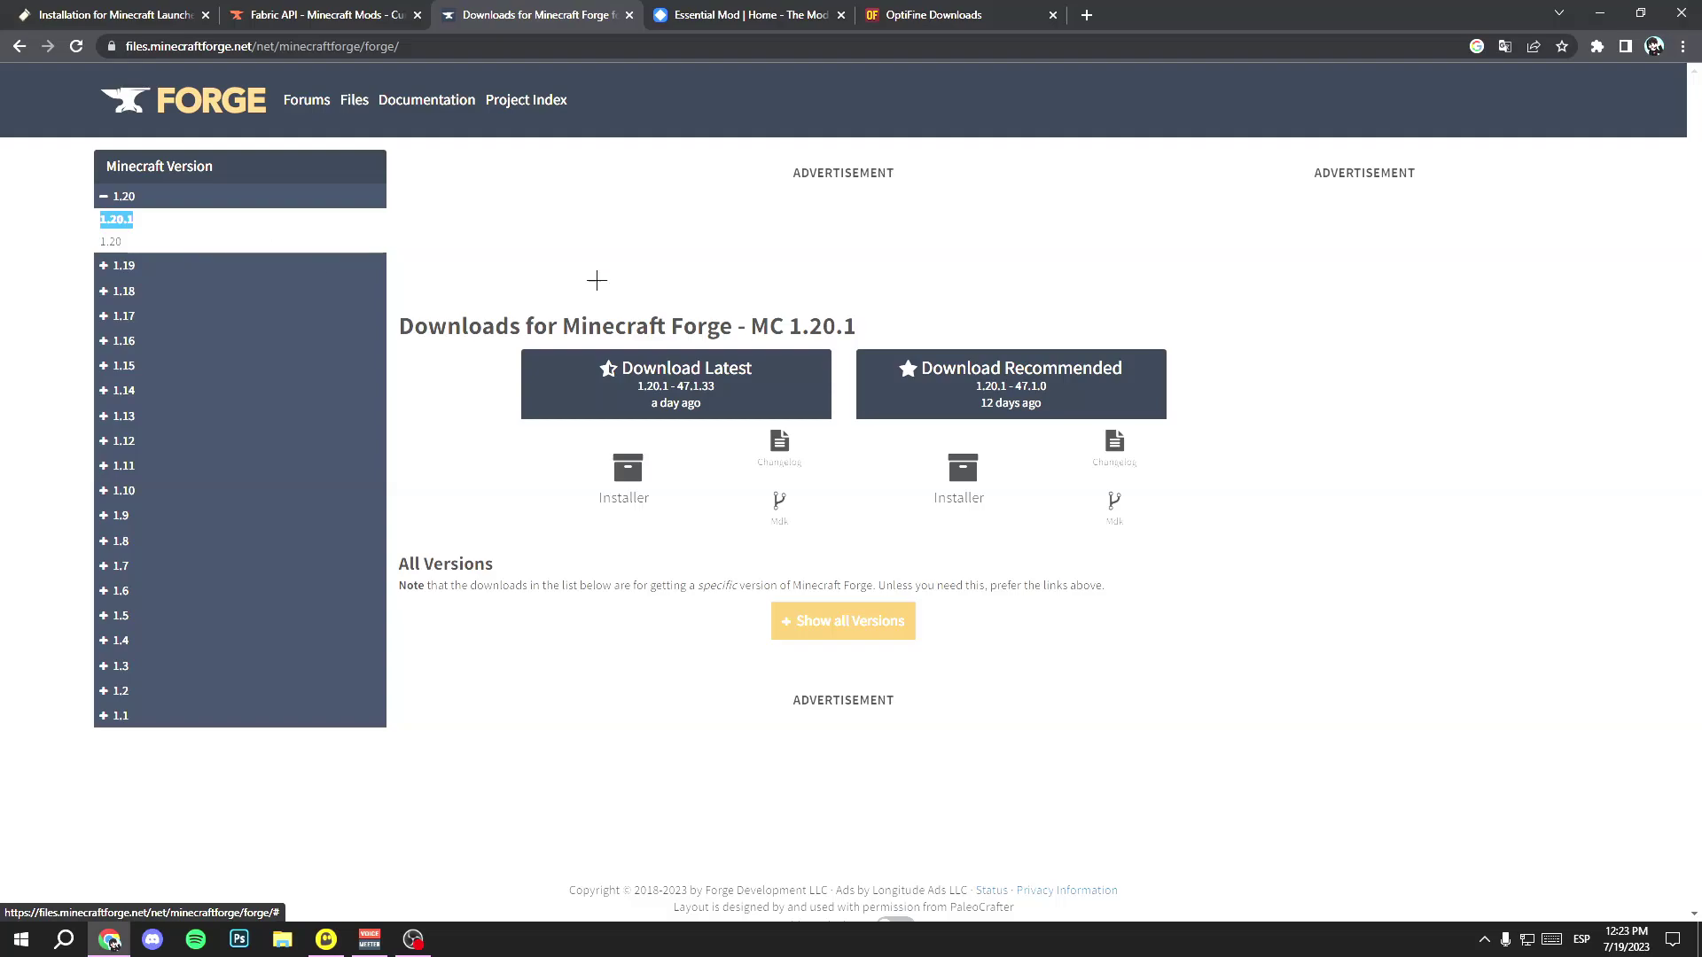
left_click_drag(950, 335, 1040, 368)
left_click(1070, 372)
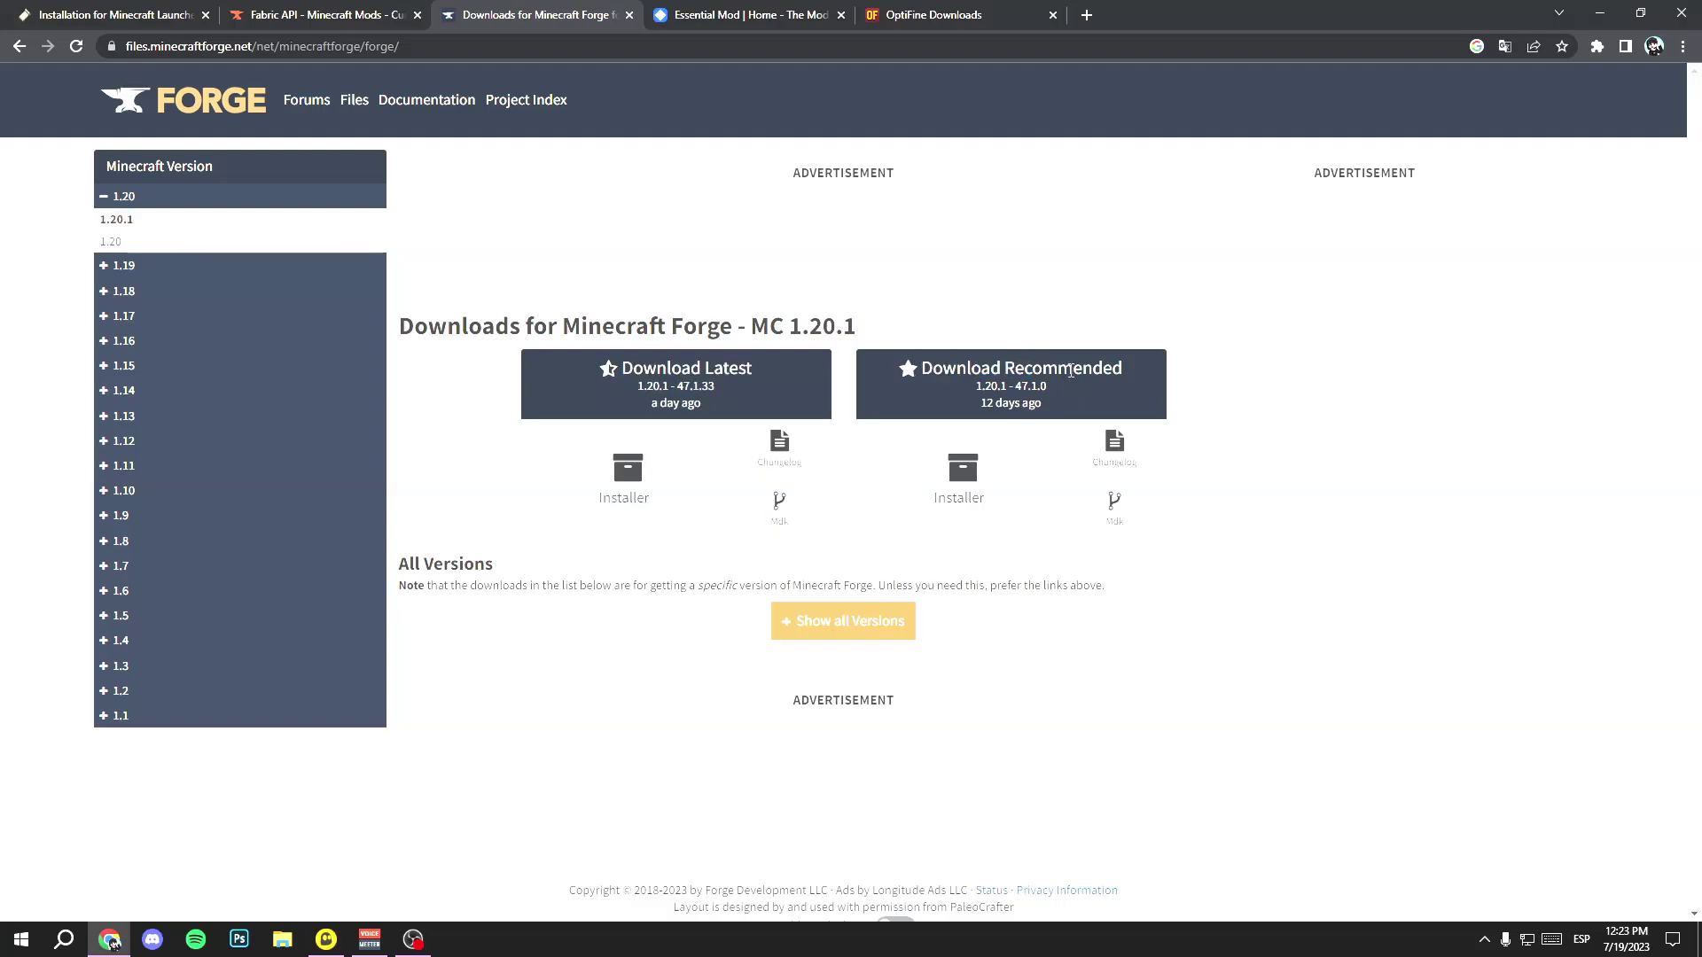
double_click(1071, 373)
left_click(921, 371)
left_click_drag(922, 370, 1265, 372)
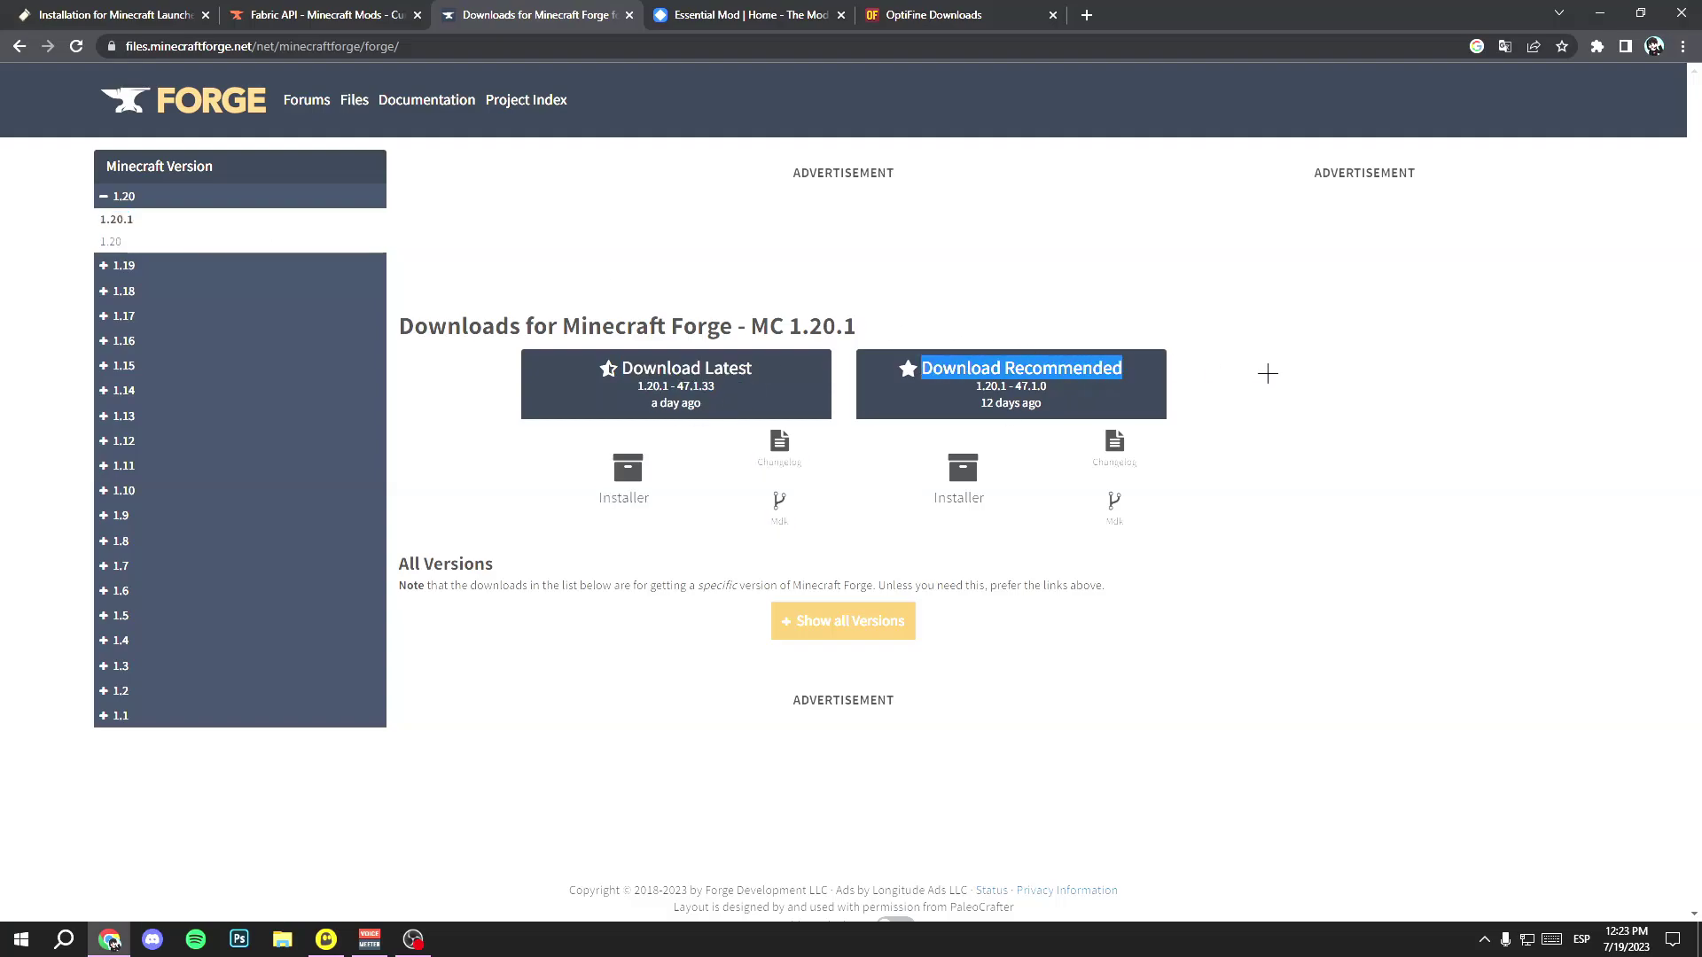
Step: Download the recommended Forge installer and install the 1.20.1-forge-47.1.0 client profile
left_click(1016, 485)
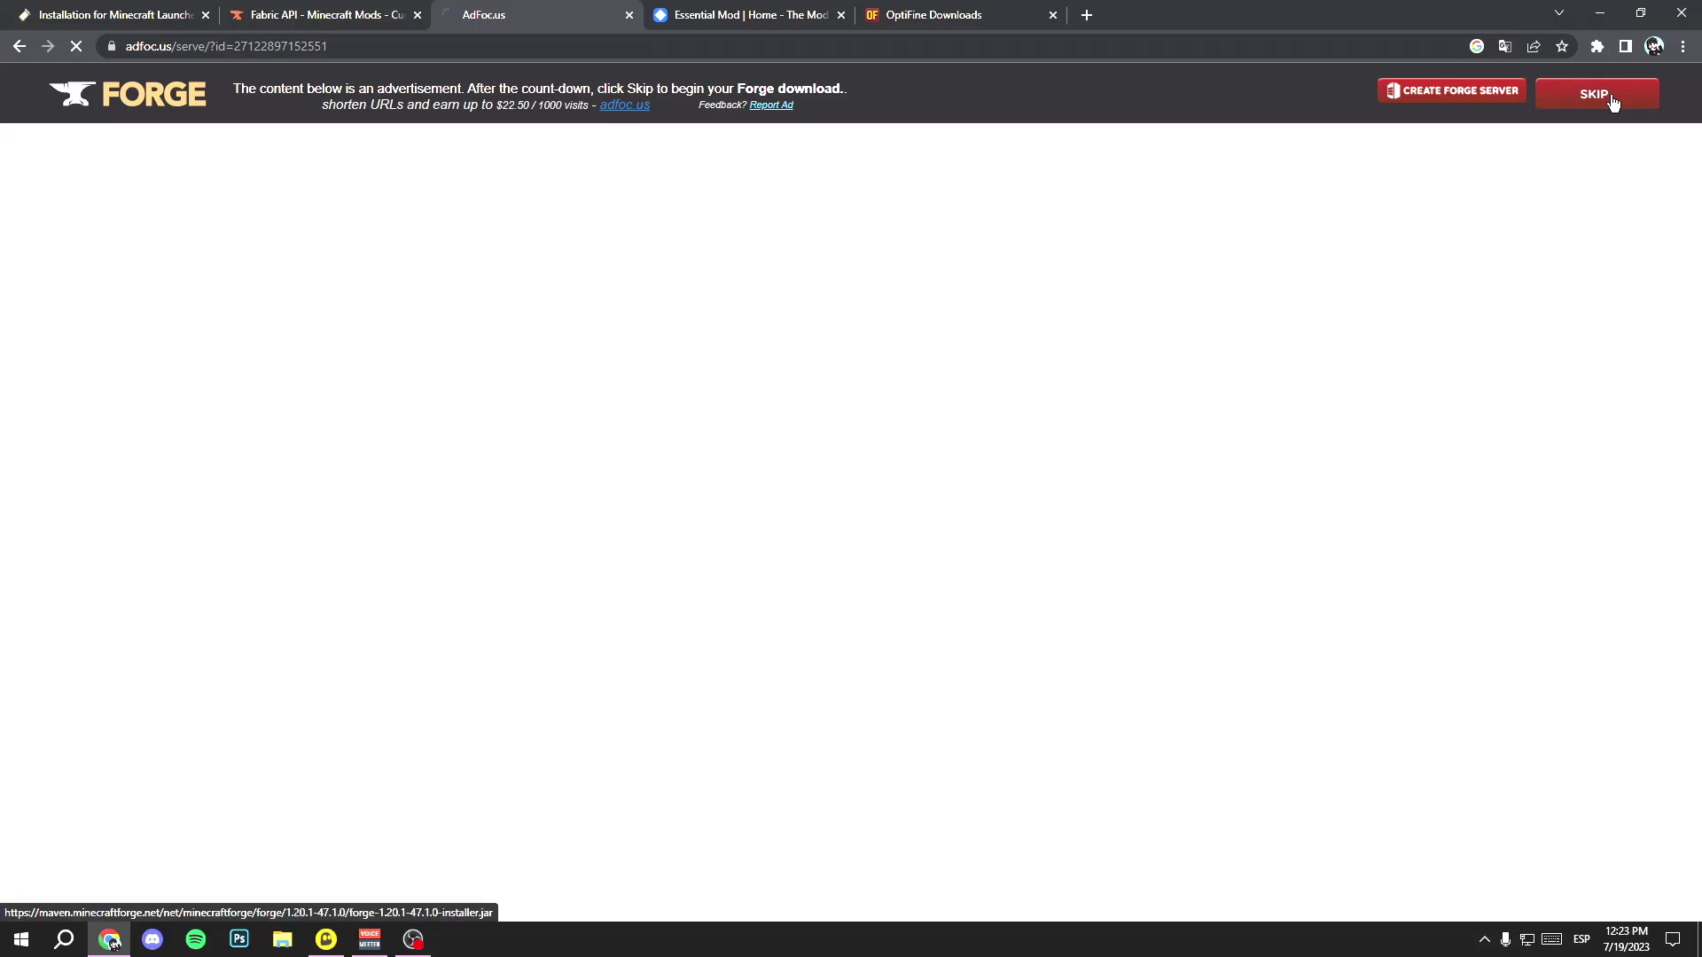
left_click(1612, 103)
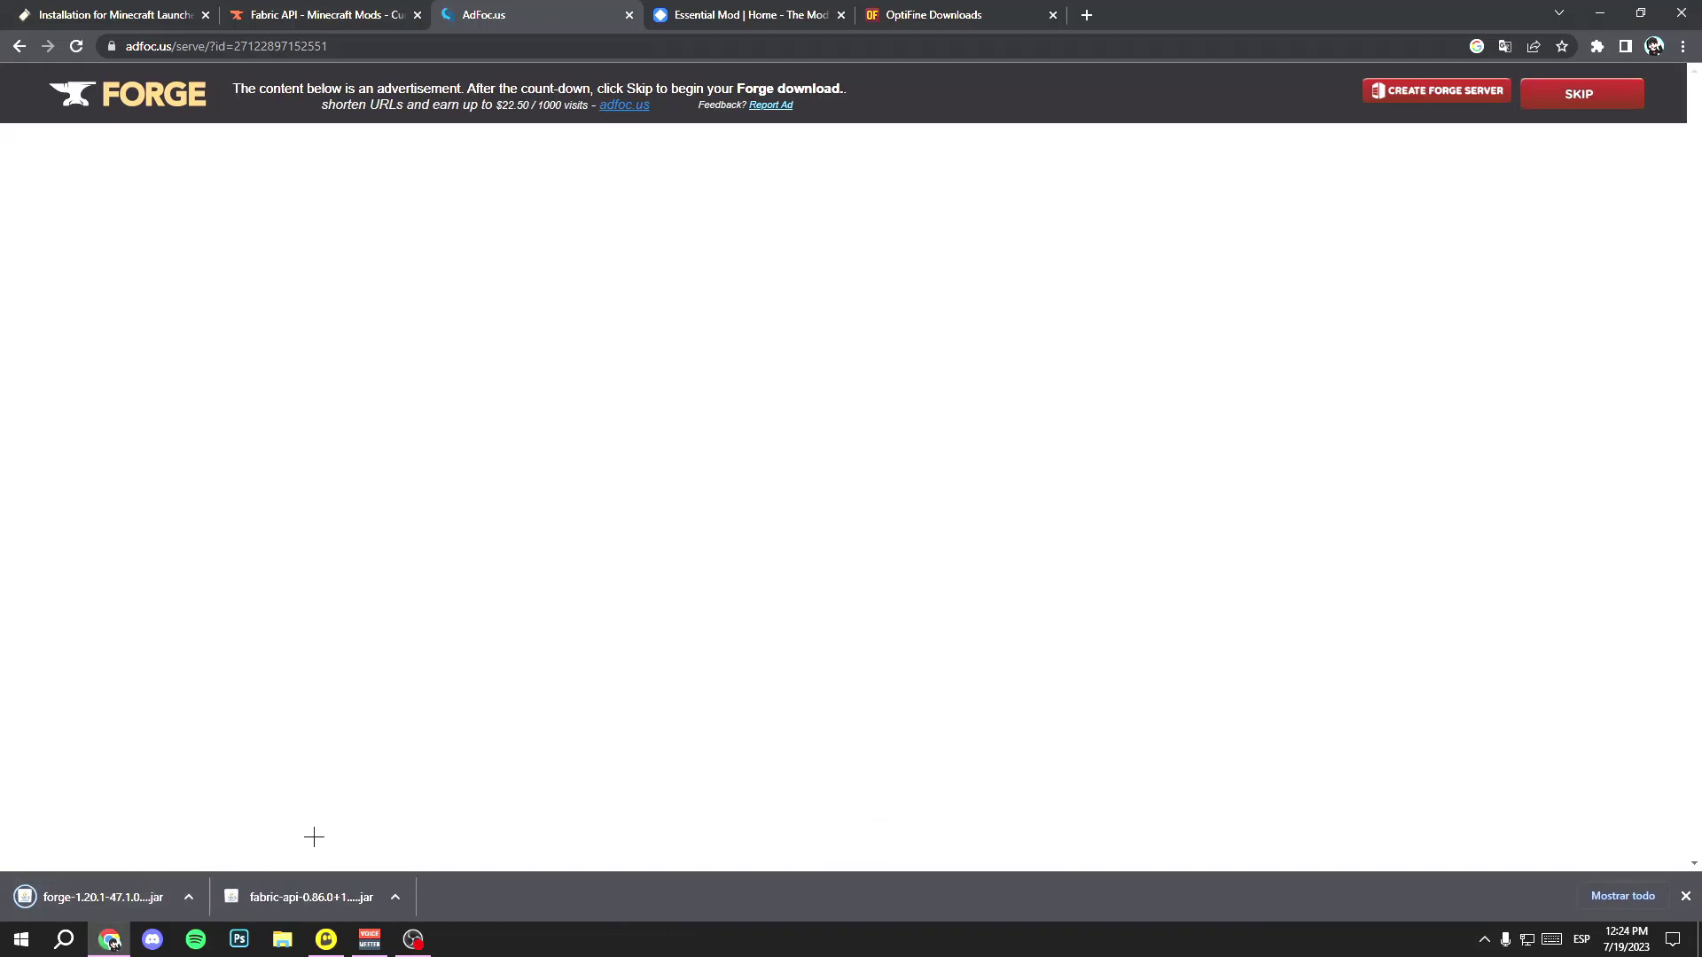
left_click(131, 904)
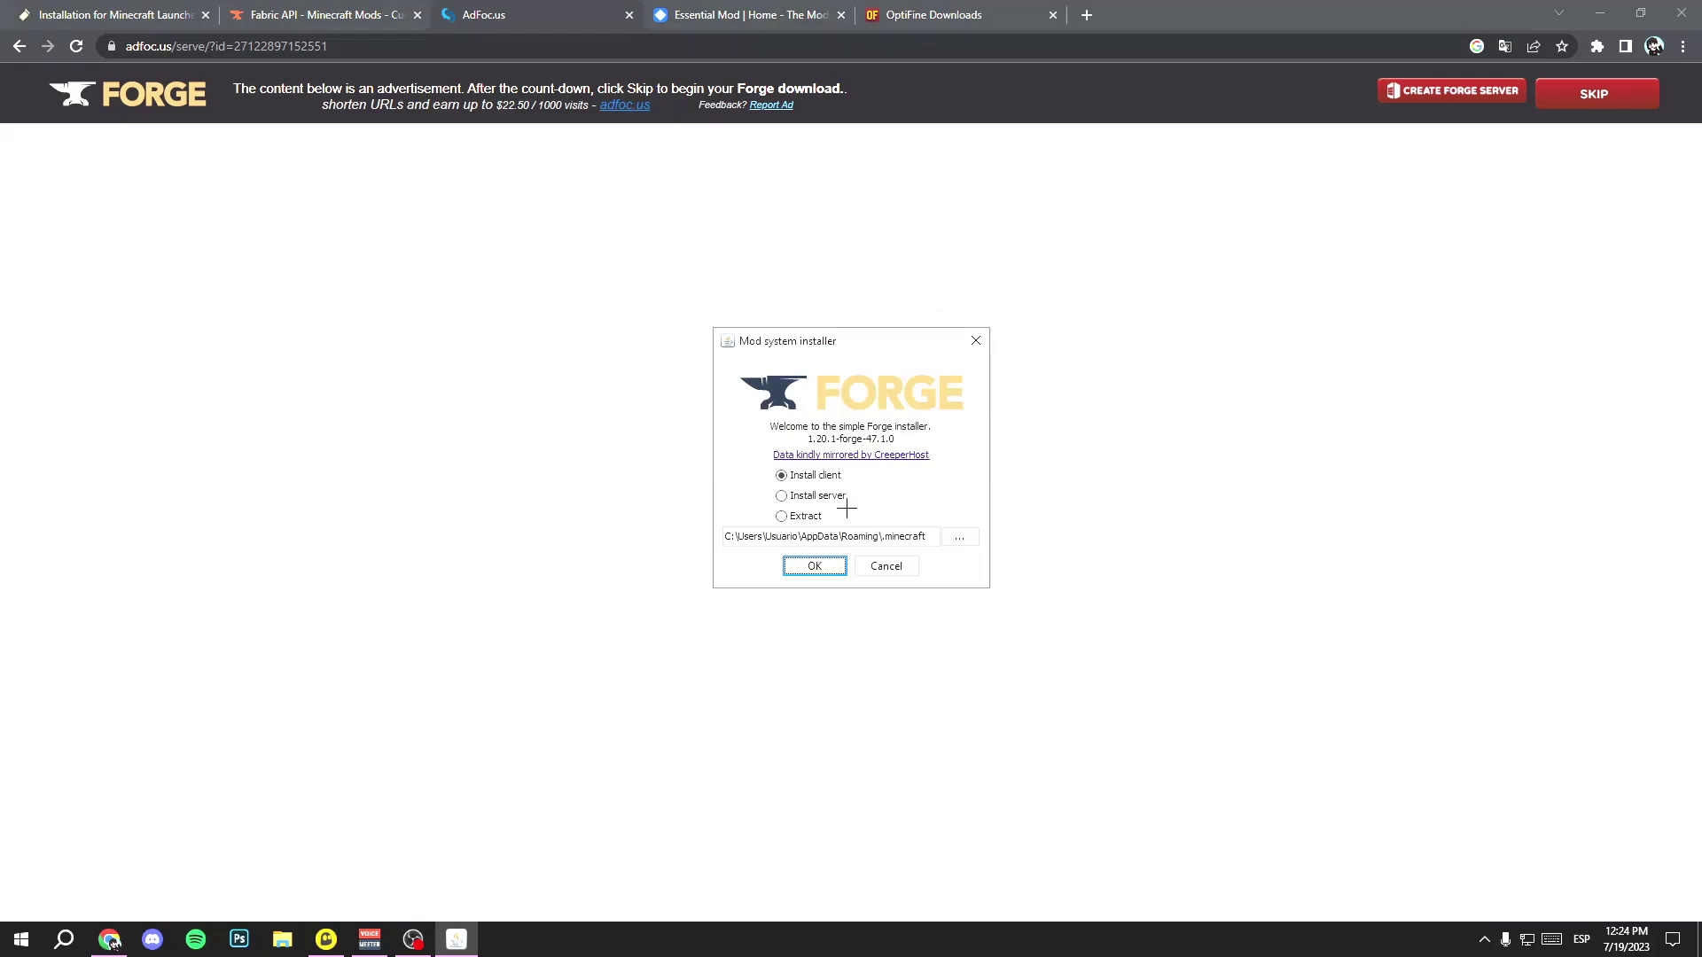
left_click(817, 568)
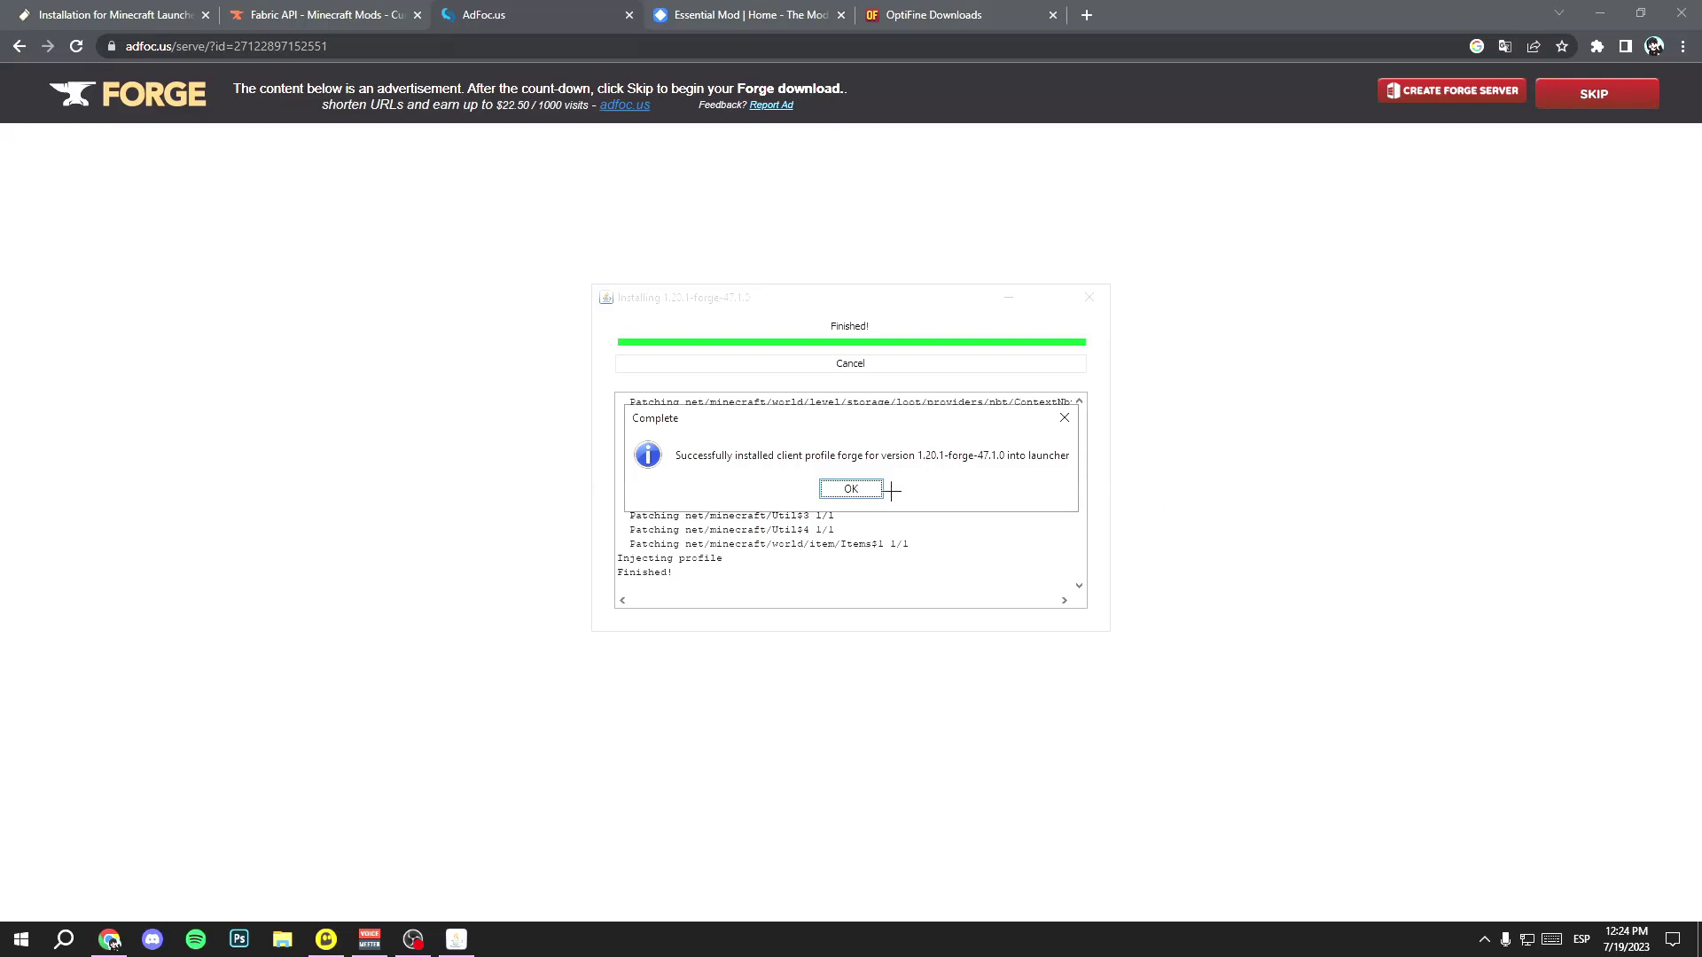
left_click(856, 489)
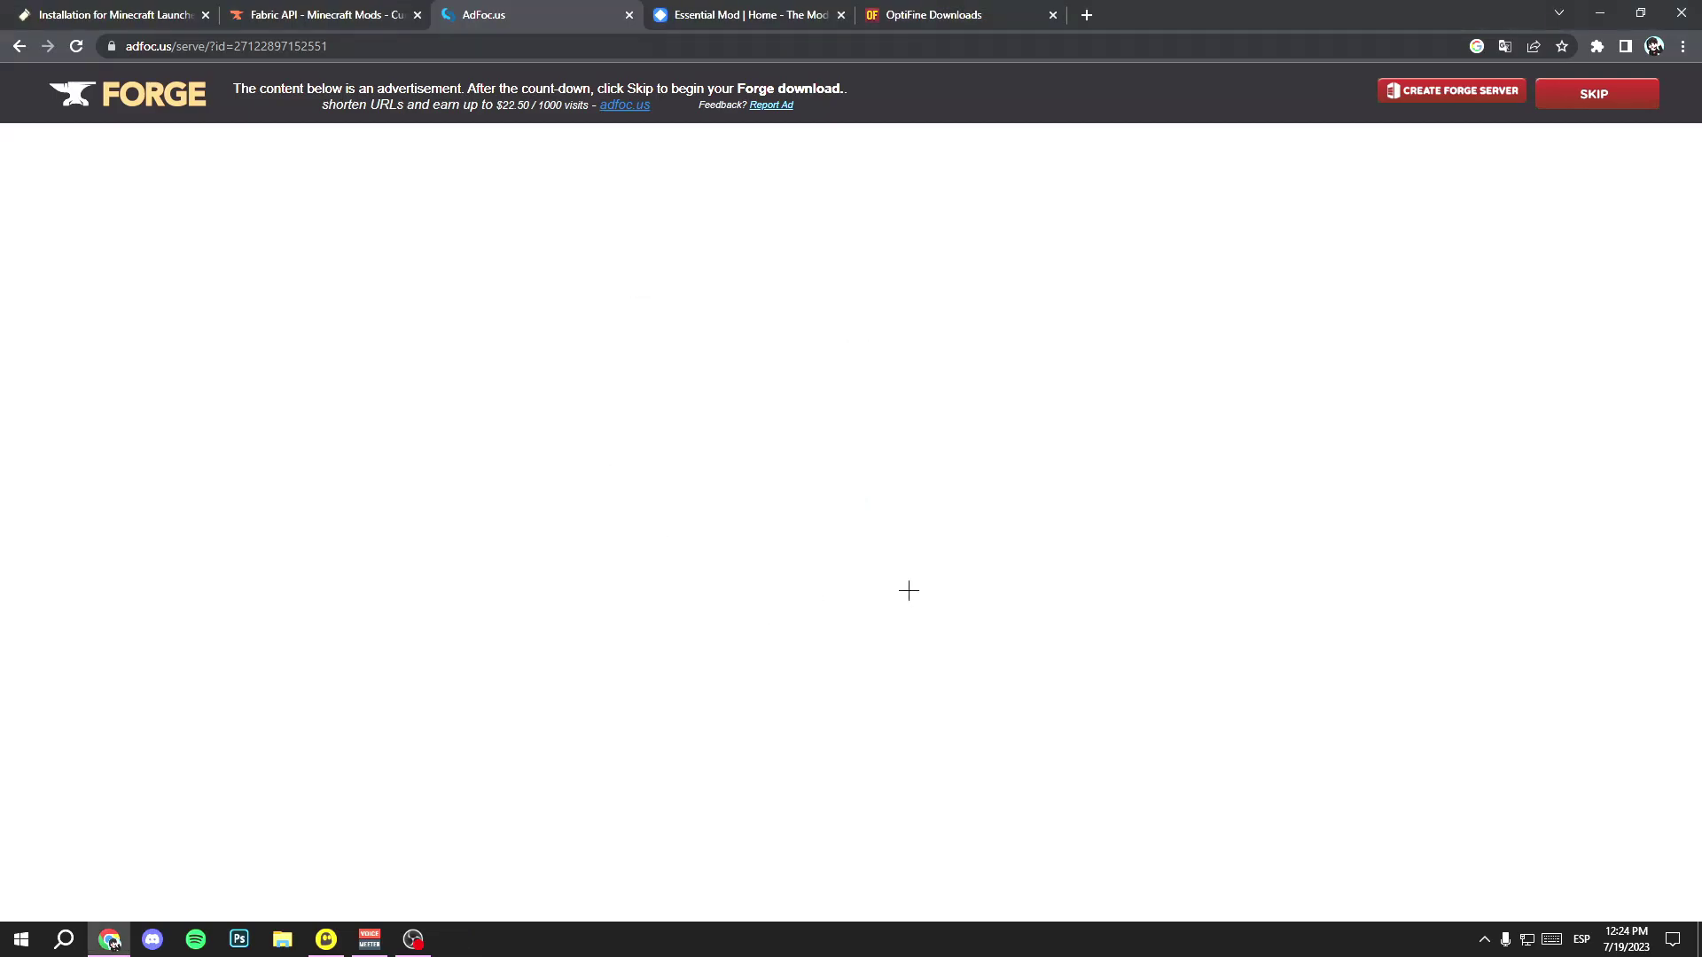
left_click(744, 9)
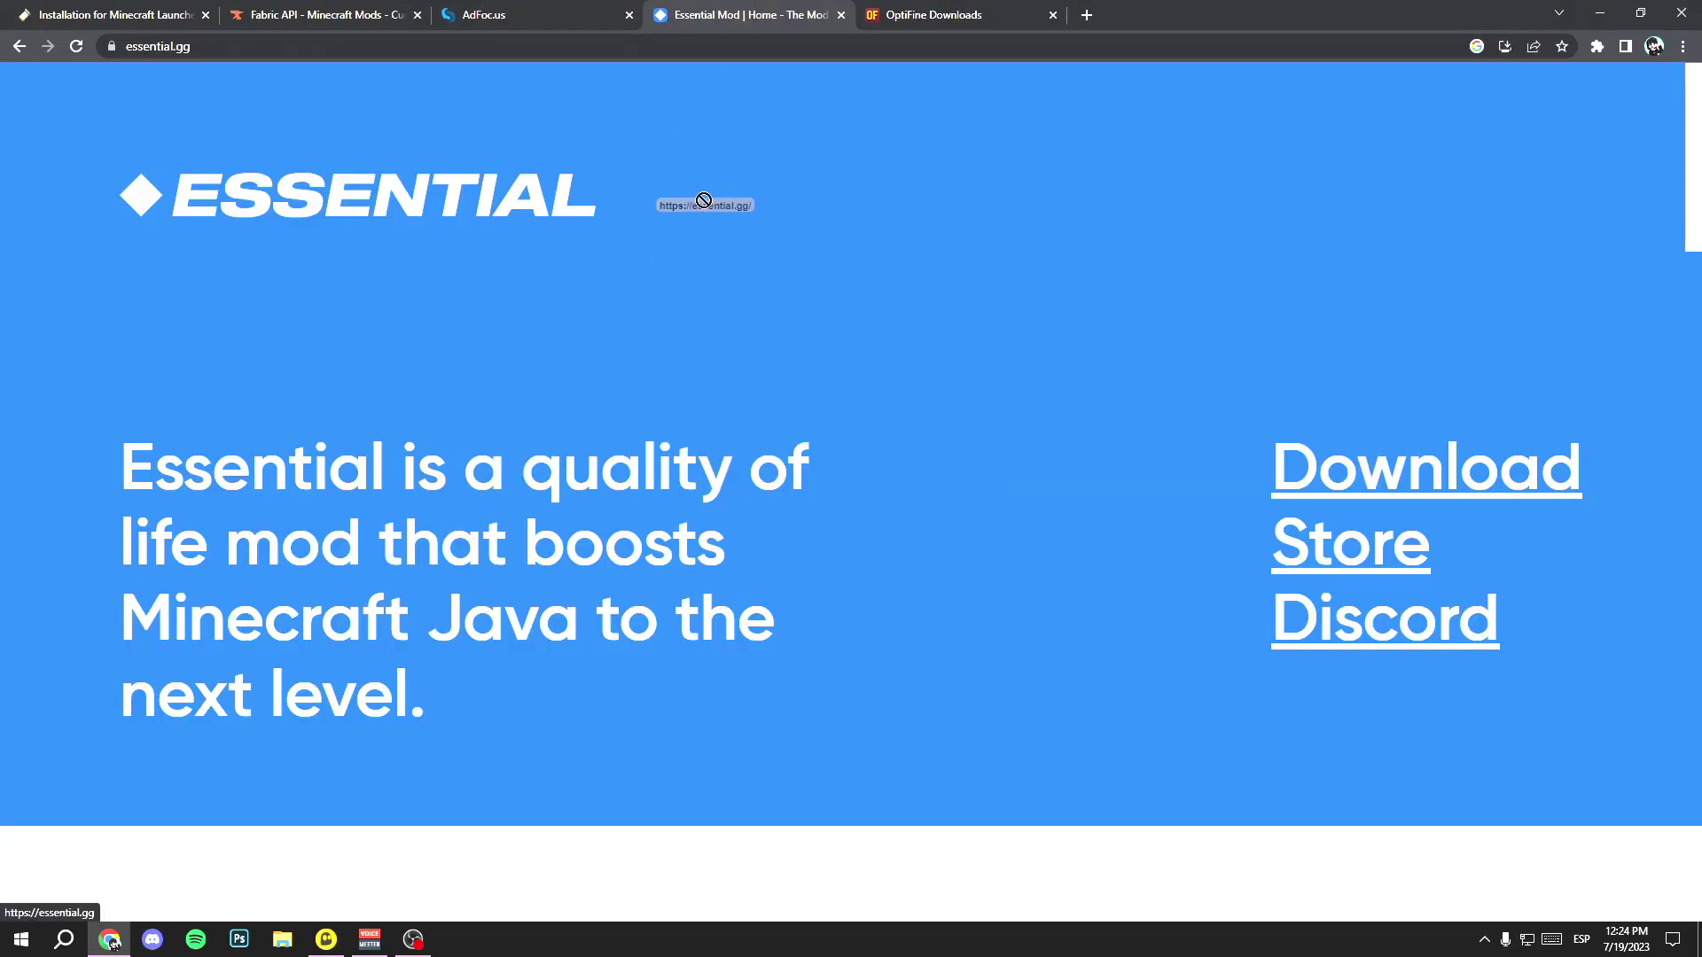
Step: Select the forge 1.20.1-forge-47.1.0 installation in the Minecraft Launcher, then close the launcher
key("ctrl+Tab")
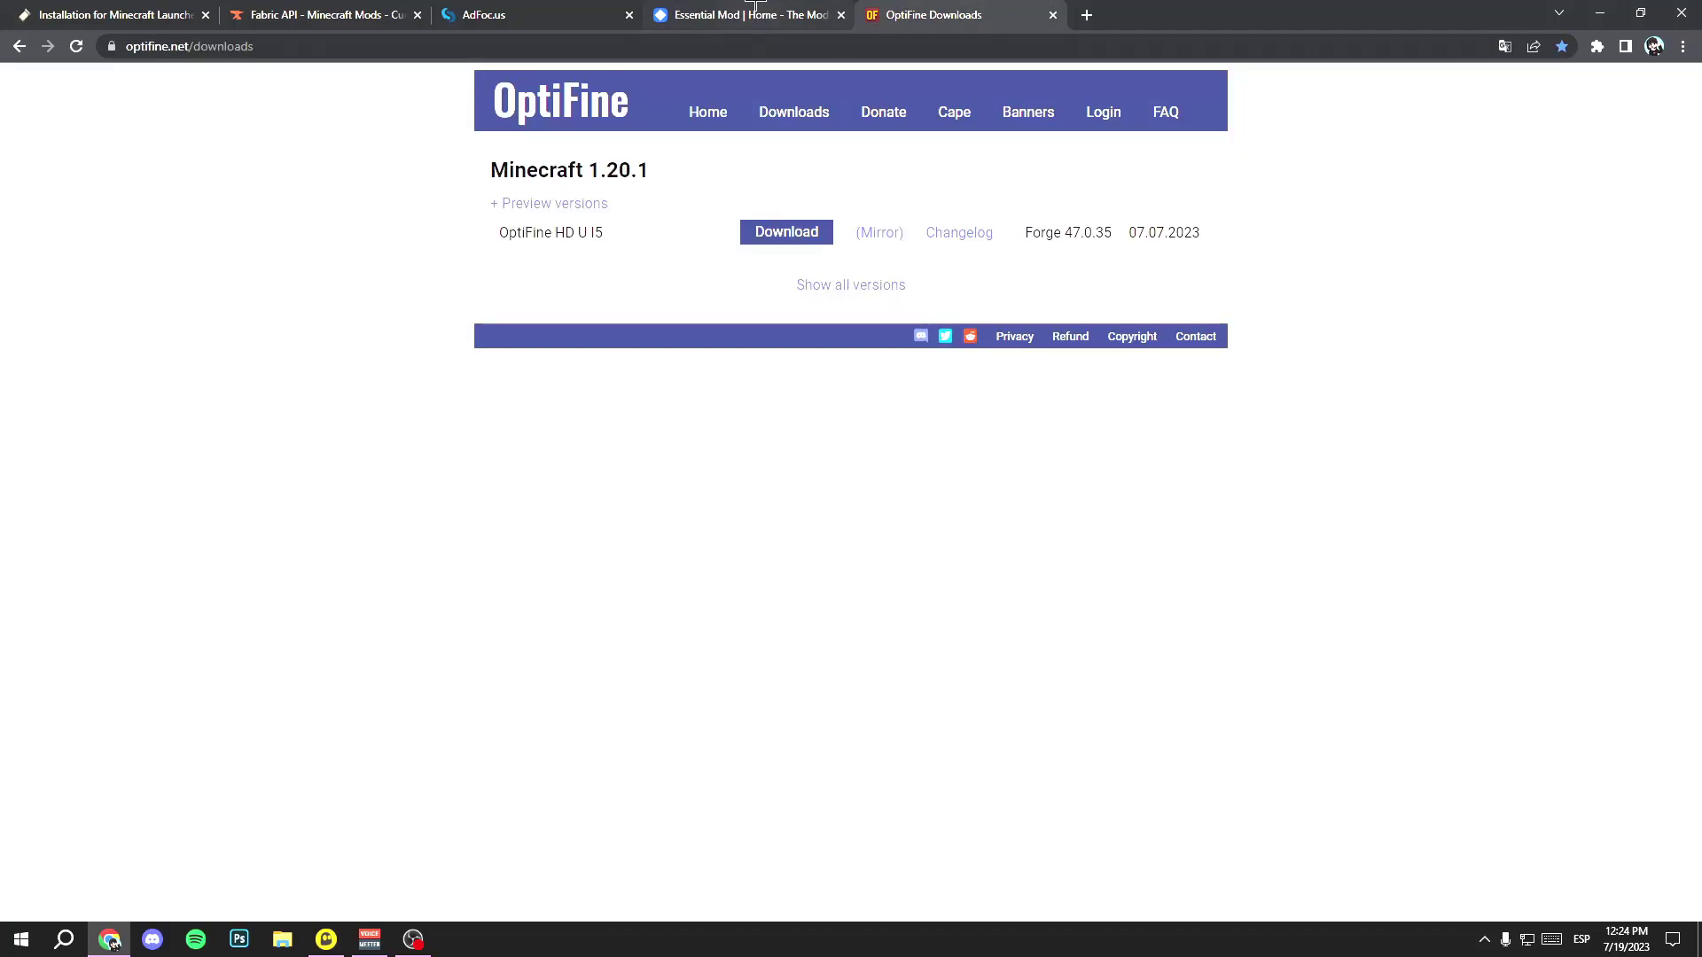
key("ctrl+shift+Tab")
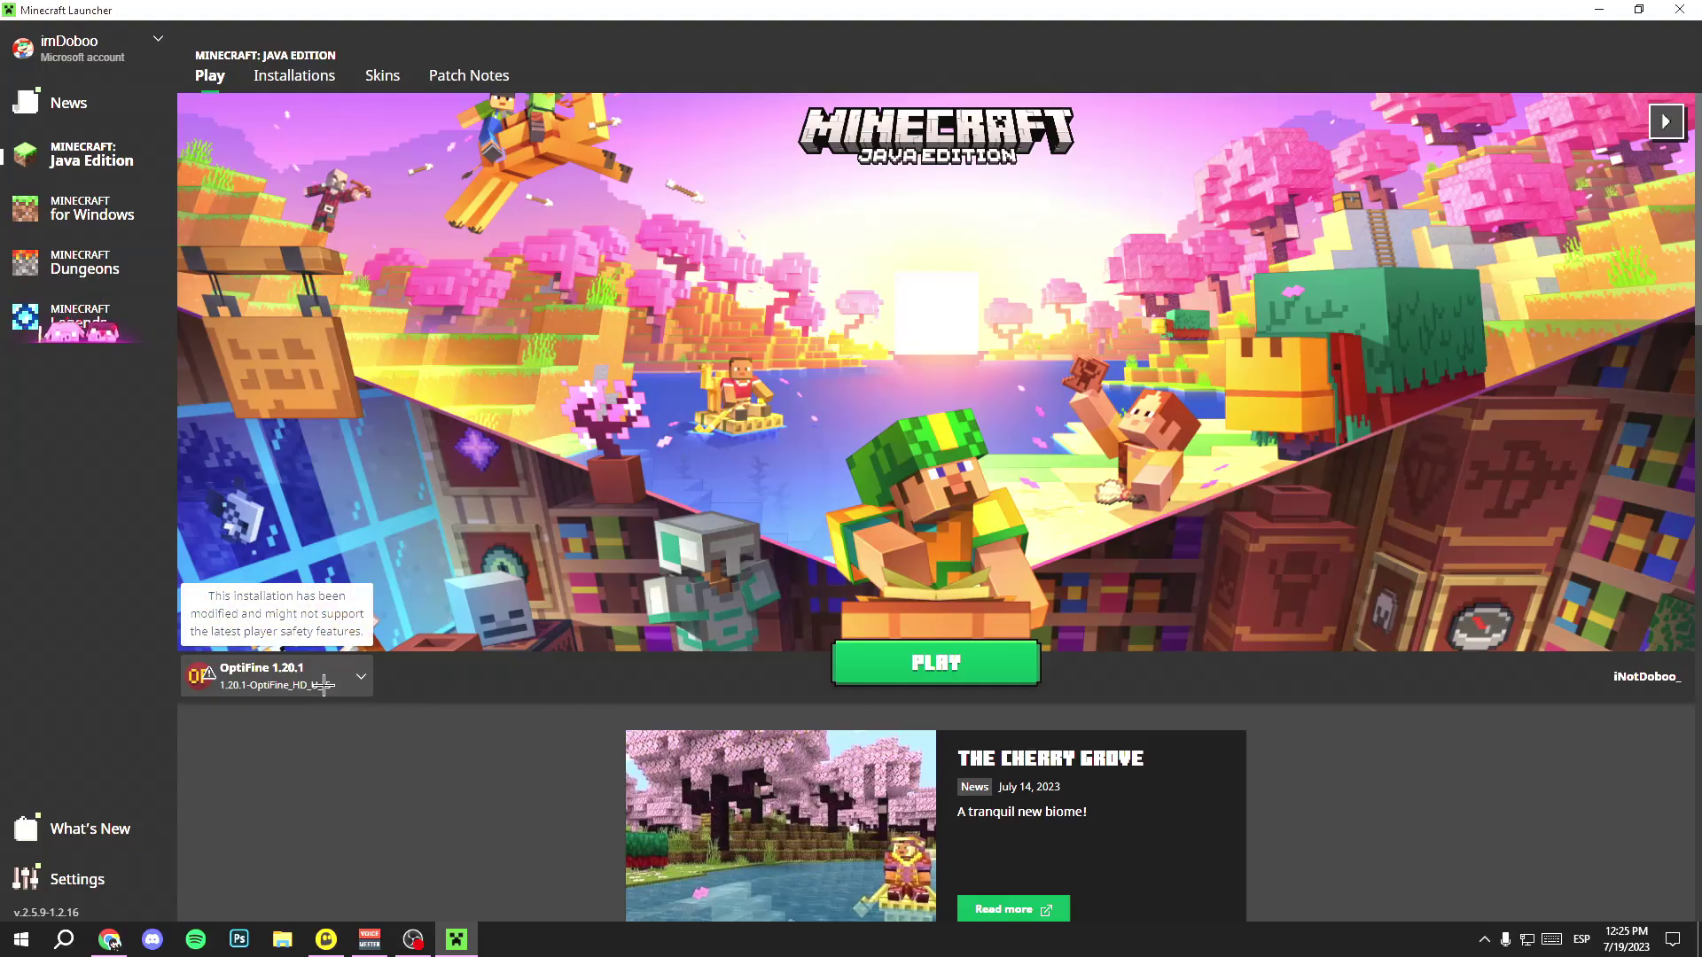
left_click(323, 684)
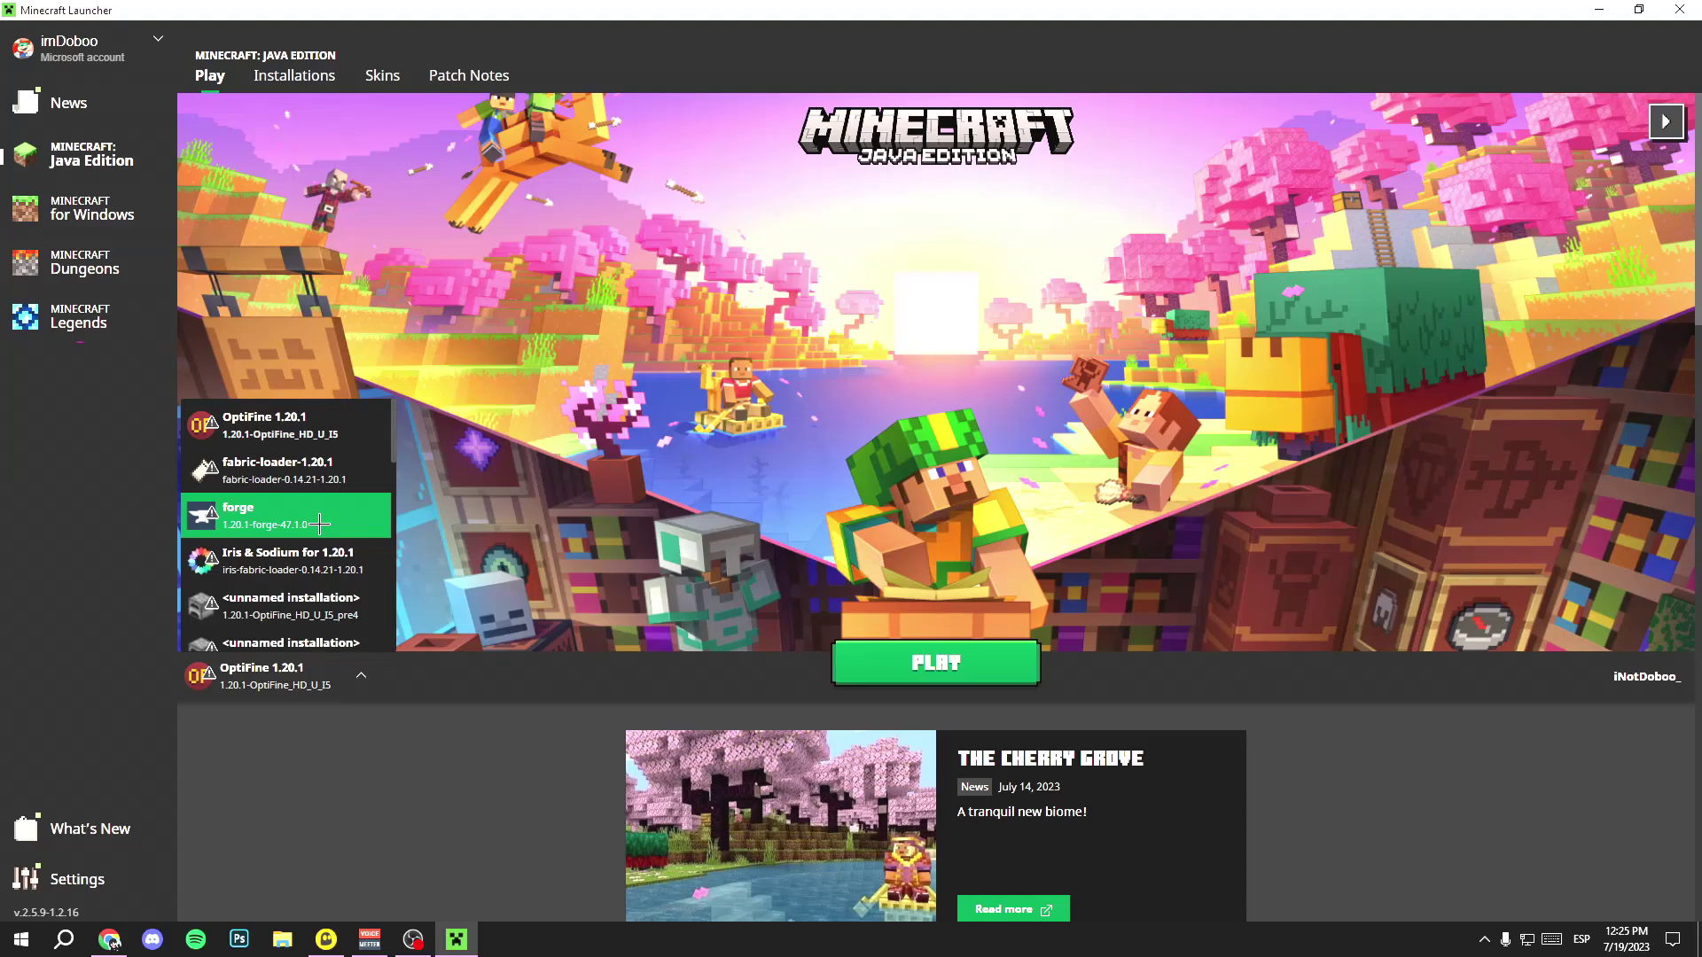
left_click(320, 524)
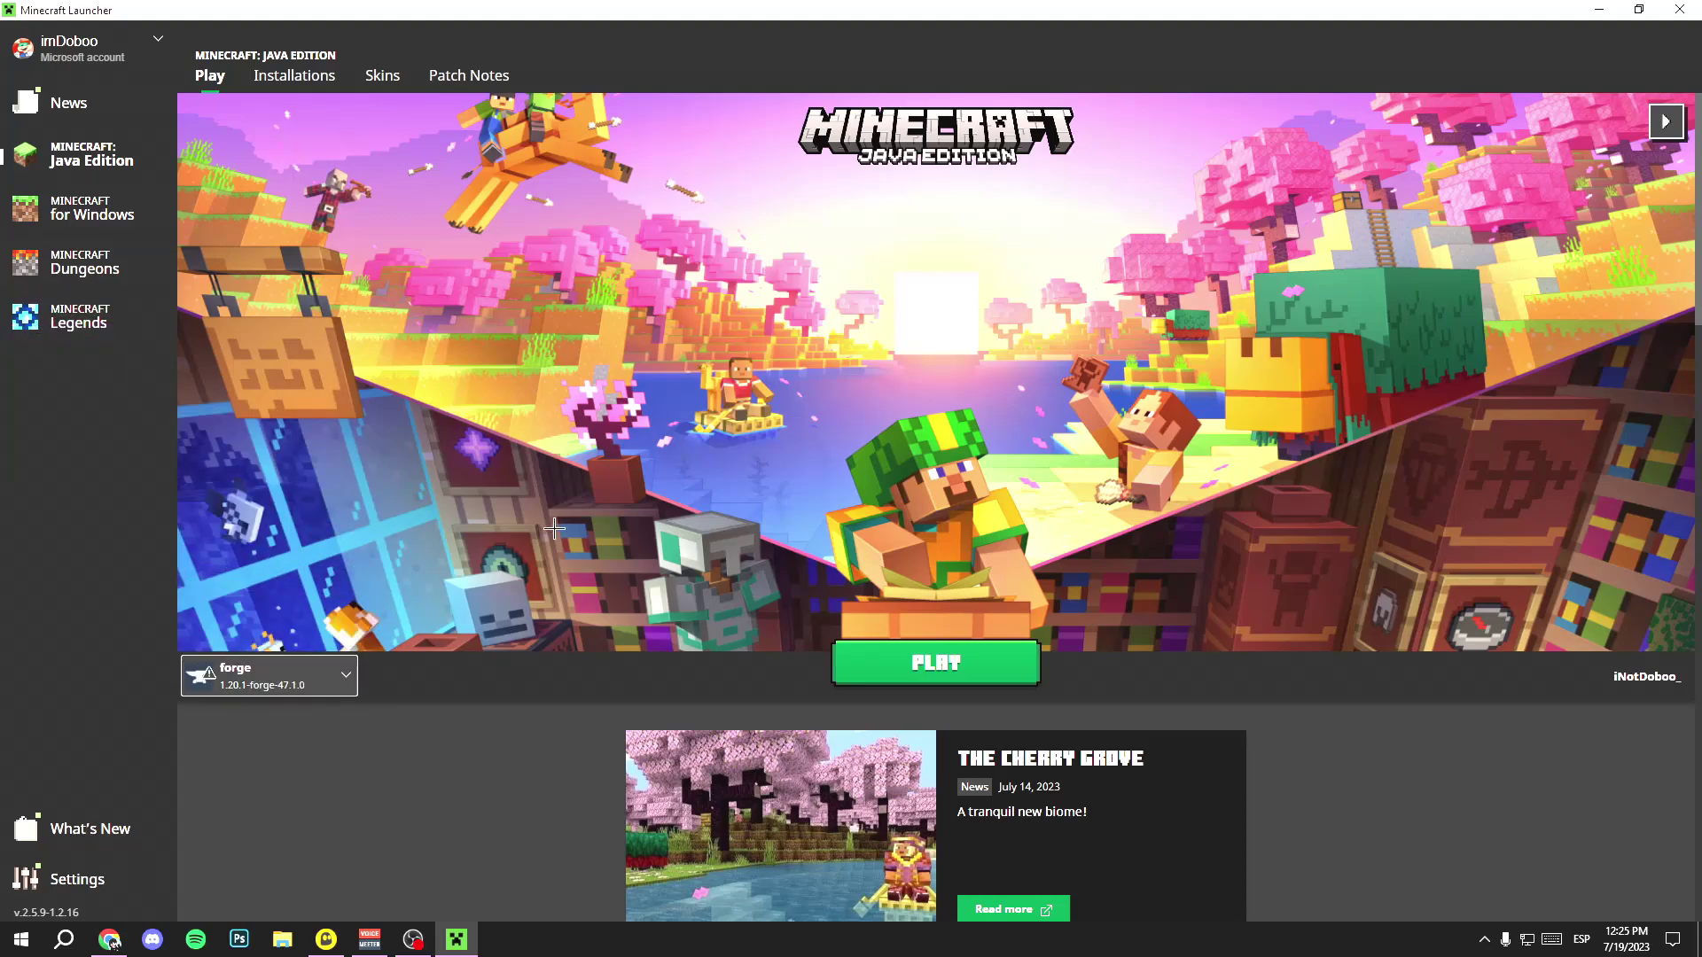
left_click(1679, 9)
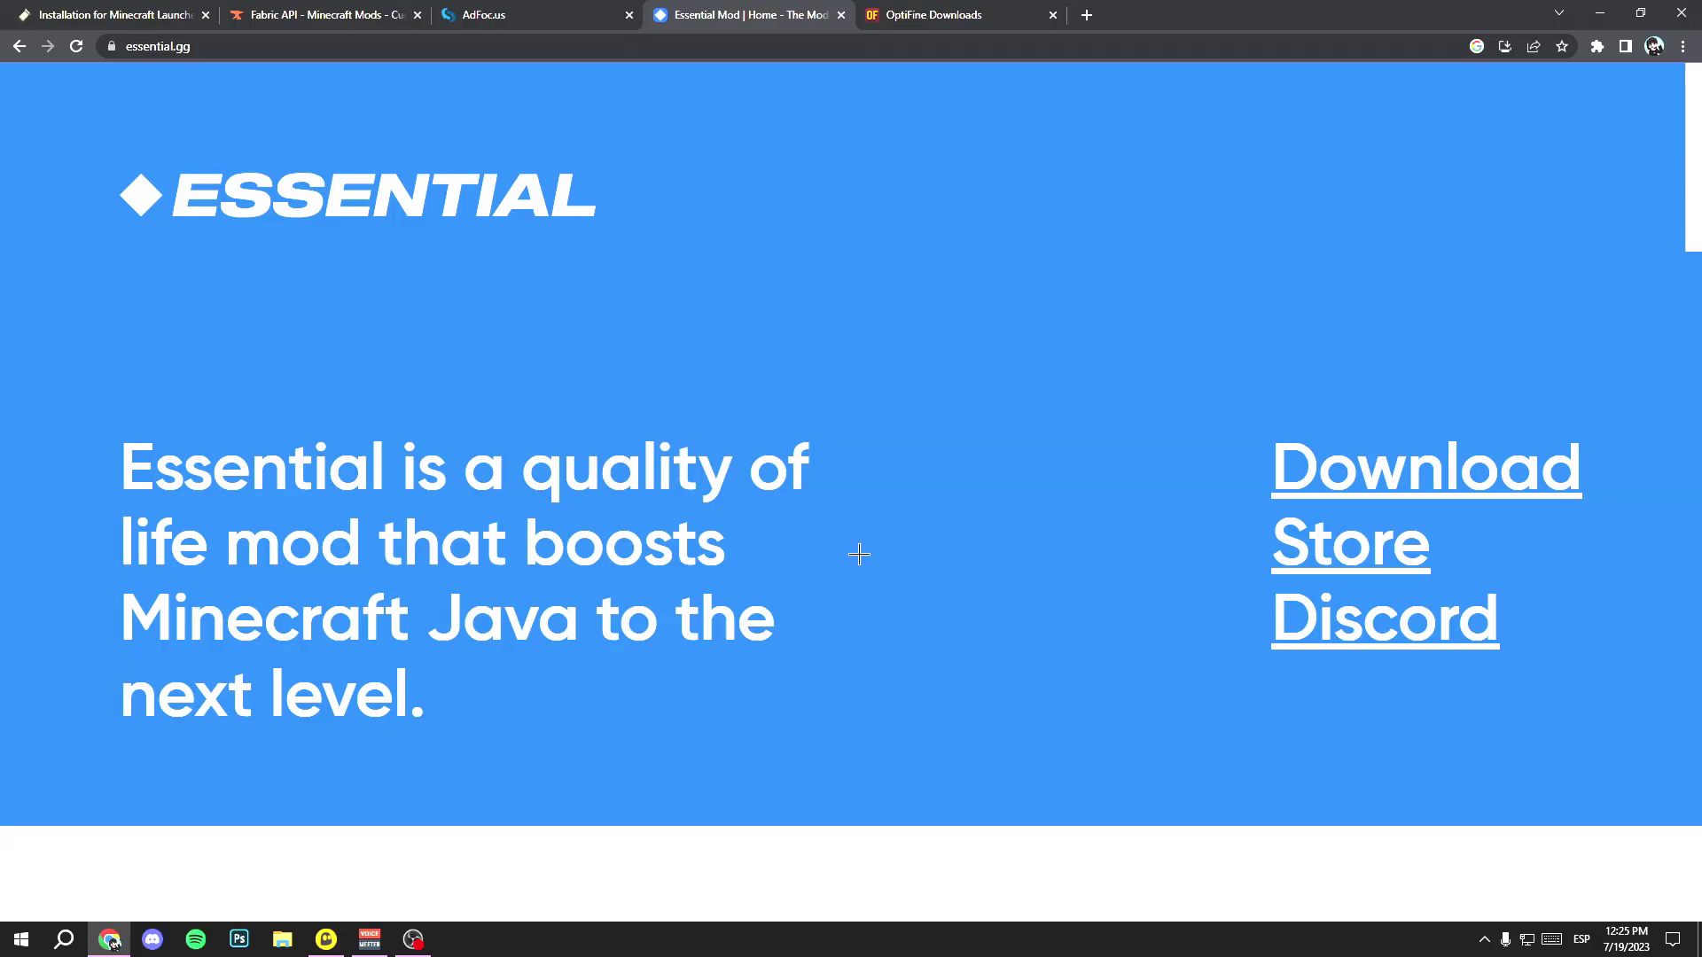
Step: Open the Essential download page and compare its Forge and Fabric sections
left_click(897, 17)
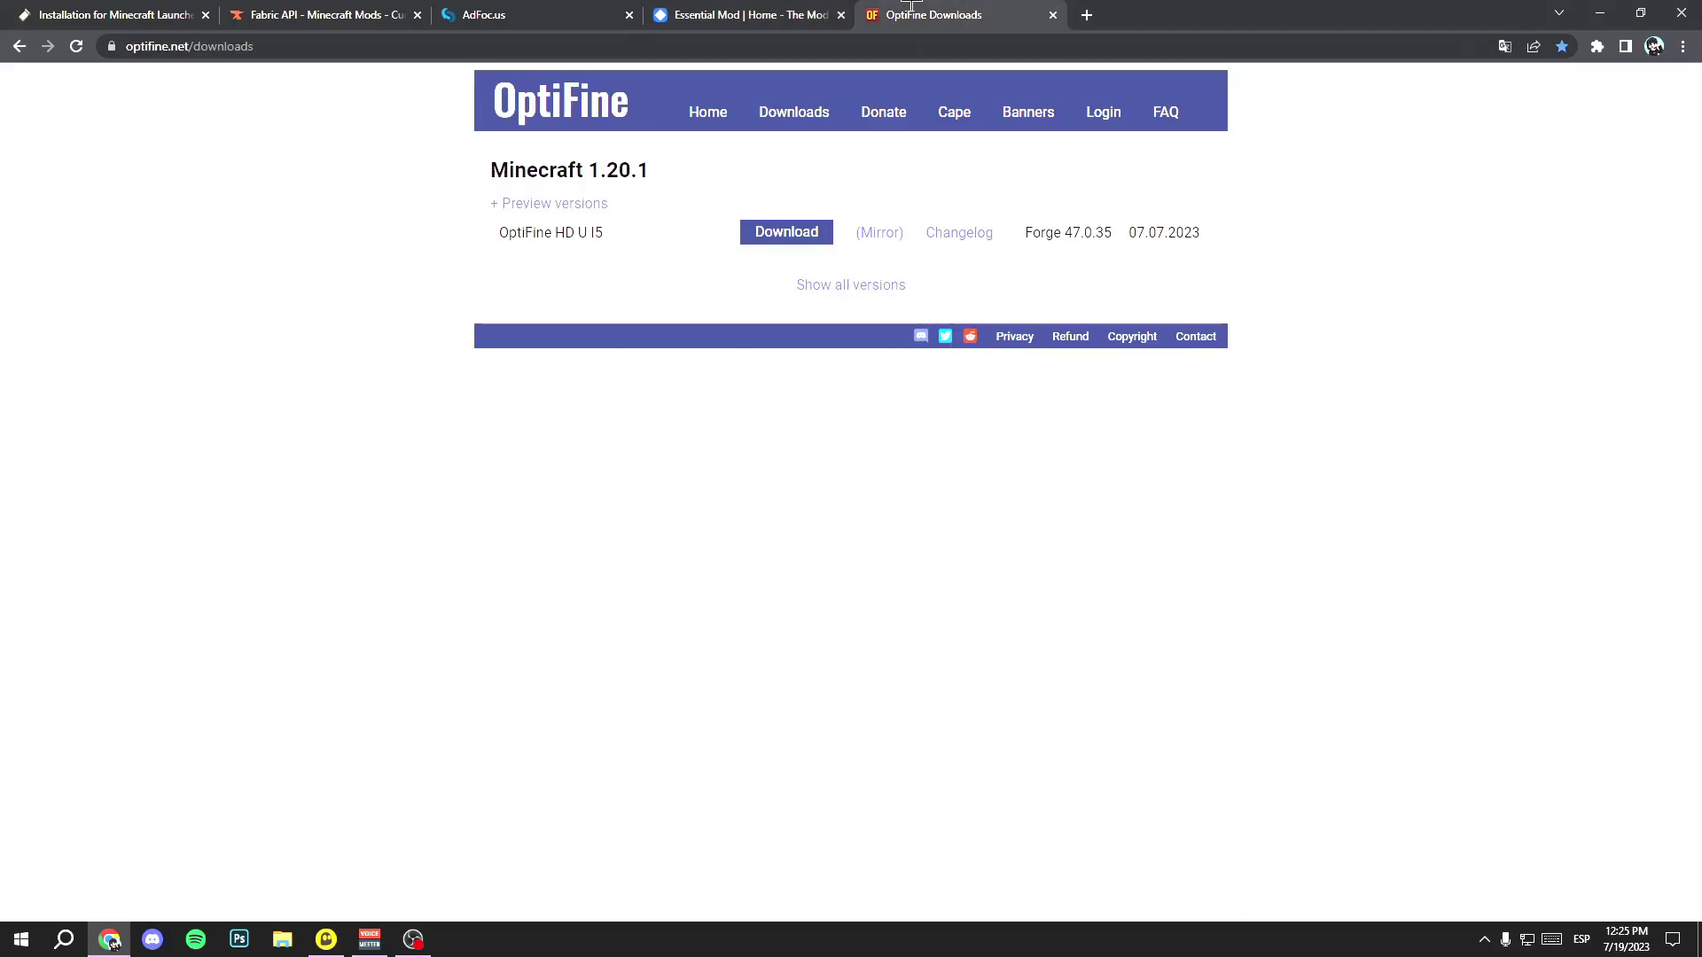
left_click(725, 7)
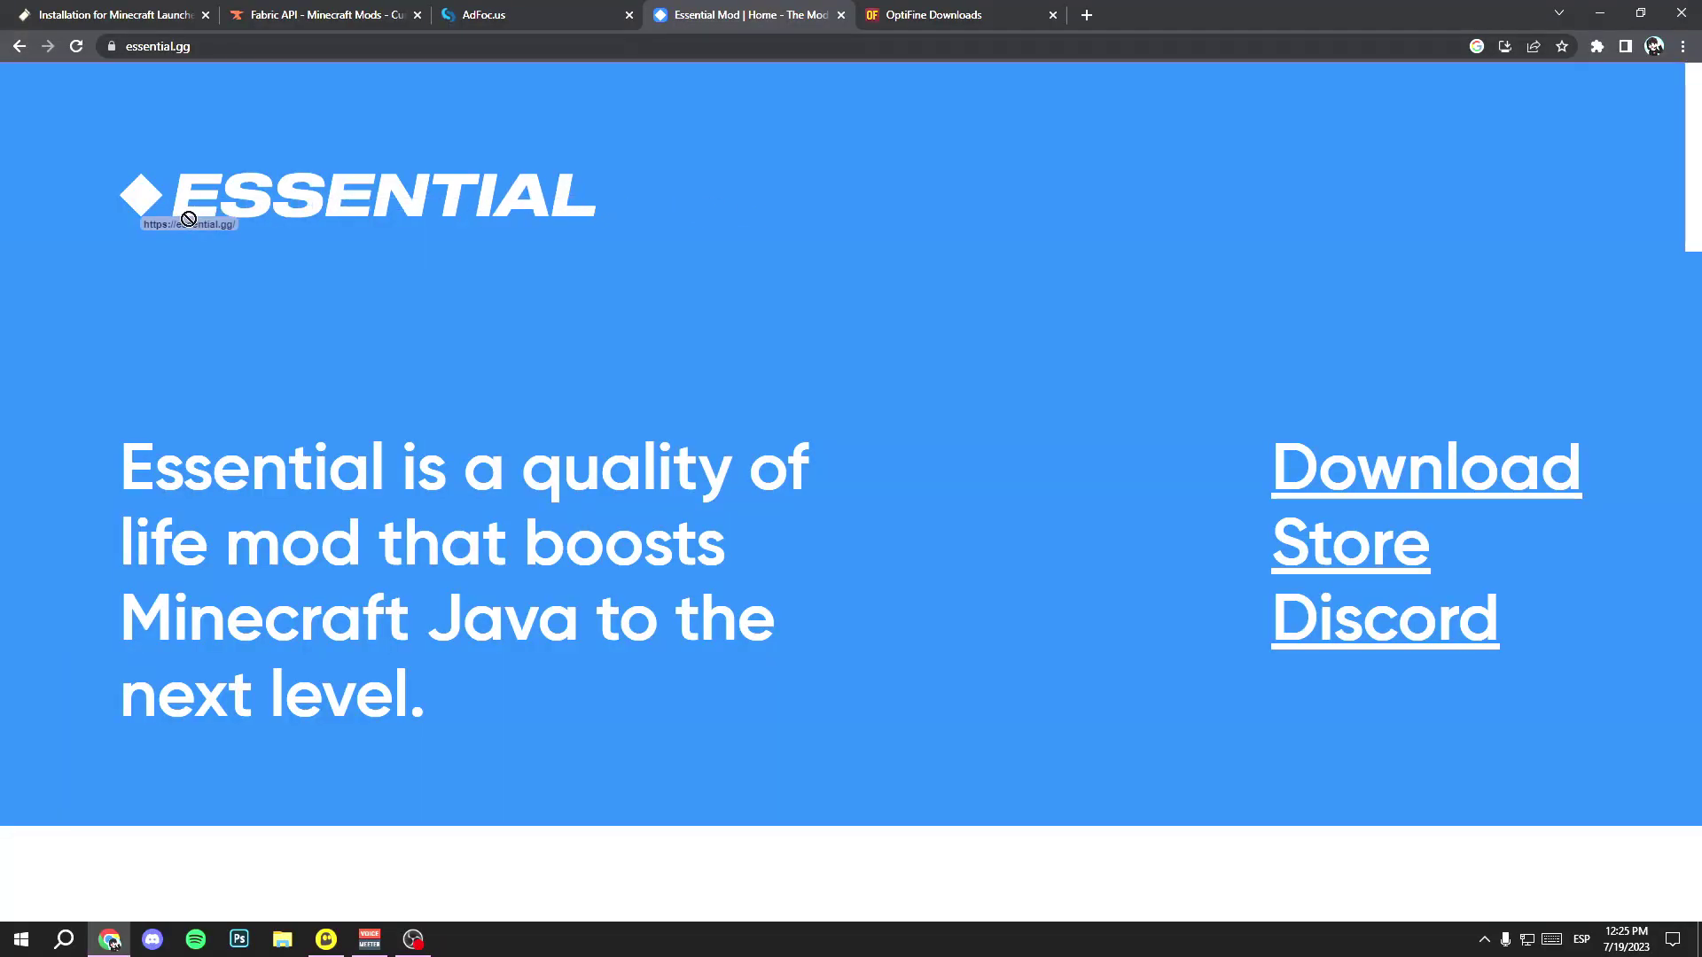
left_click(1495, 489)
scroll(711, 297, "down", 5)
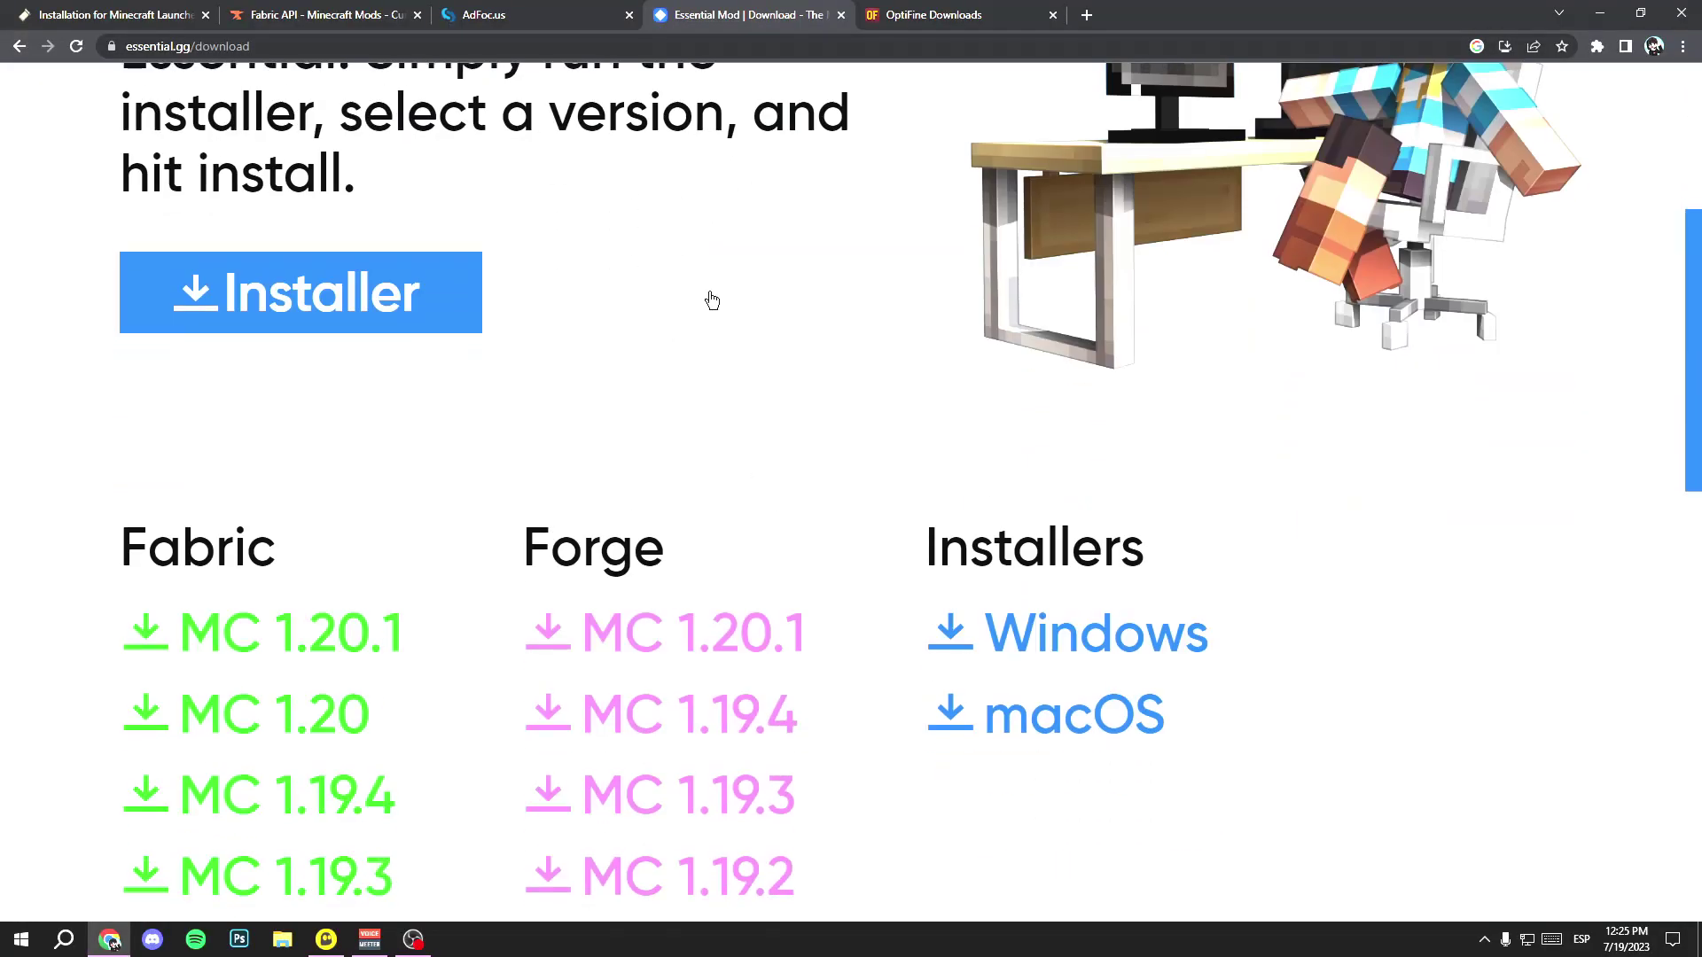
left_click_drag(822, 467, 368, 456)
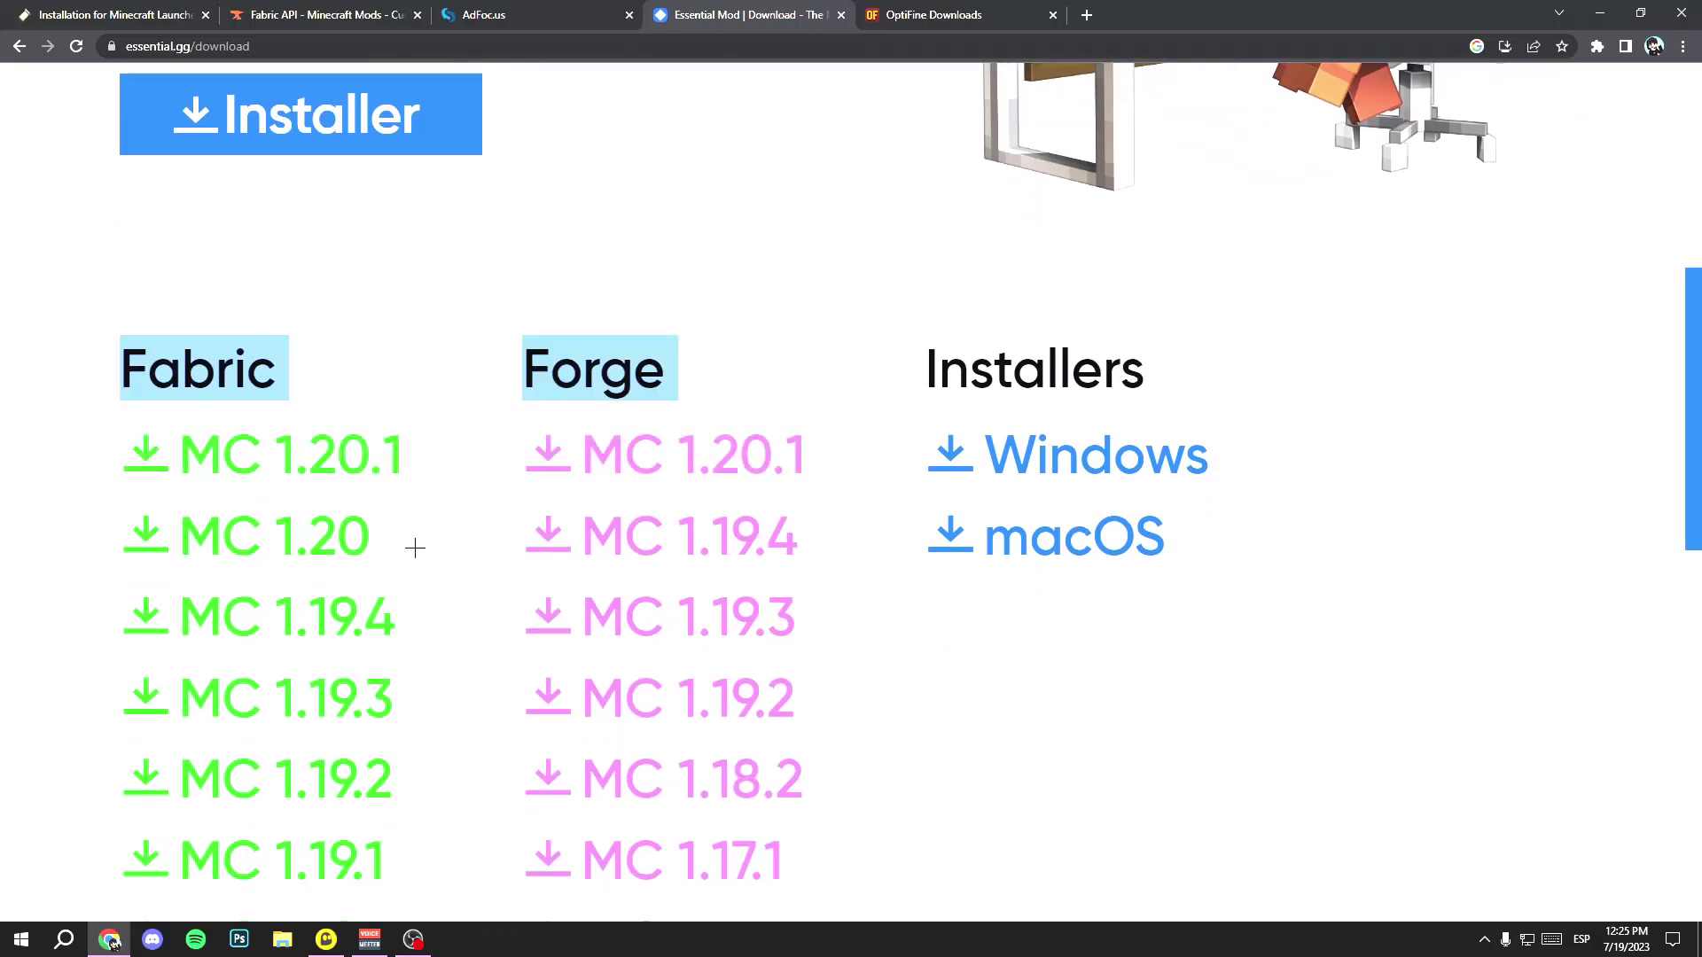
left_click_drag(524, 380, 683, 384)
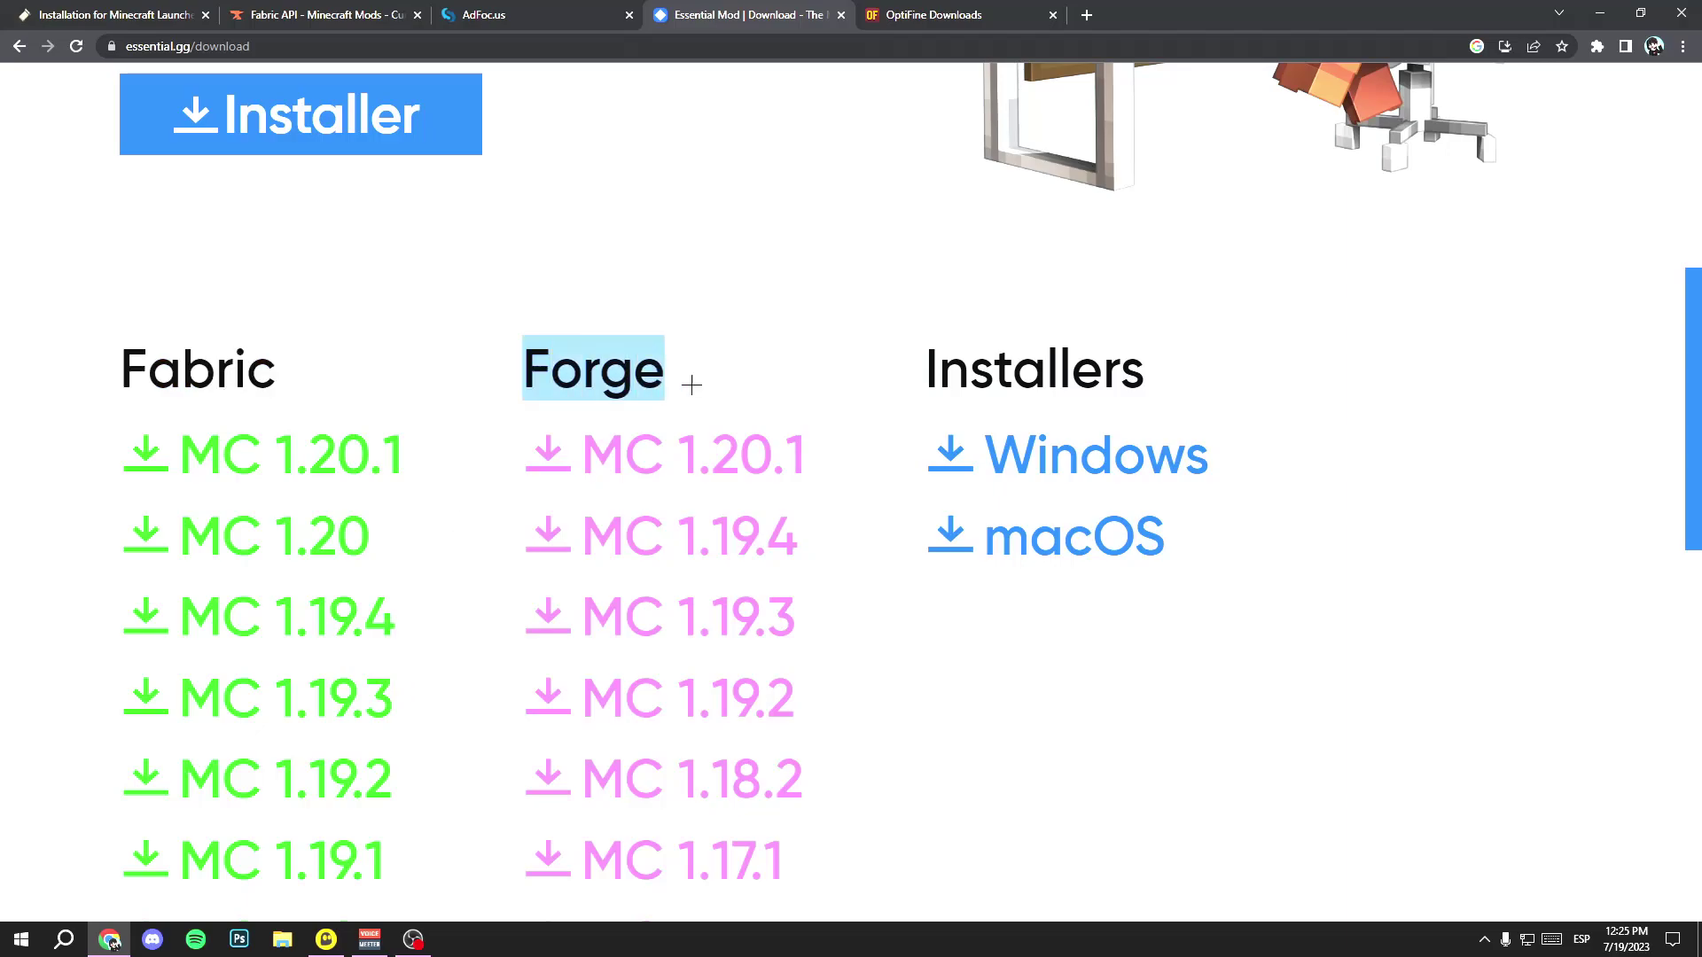
left_click_drag(321, 369, 75, 375)
left_click_drag(510, 380, 790, 395)
left_click_drag(861, 458, 510, 446)
left_click(1023, 429)
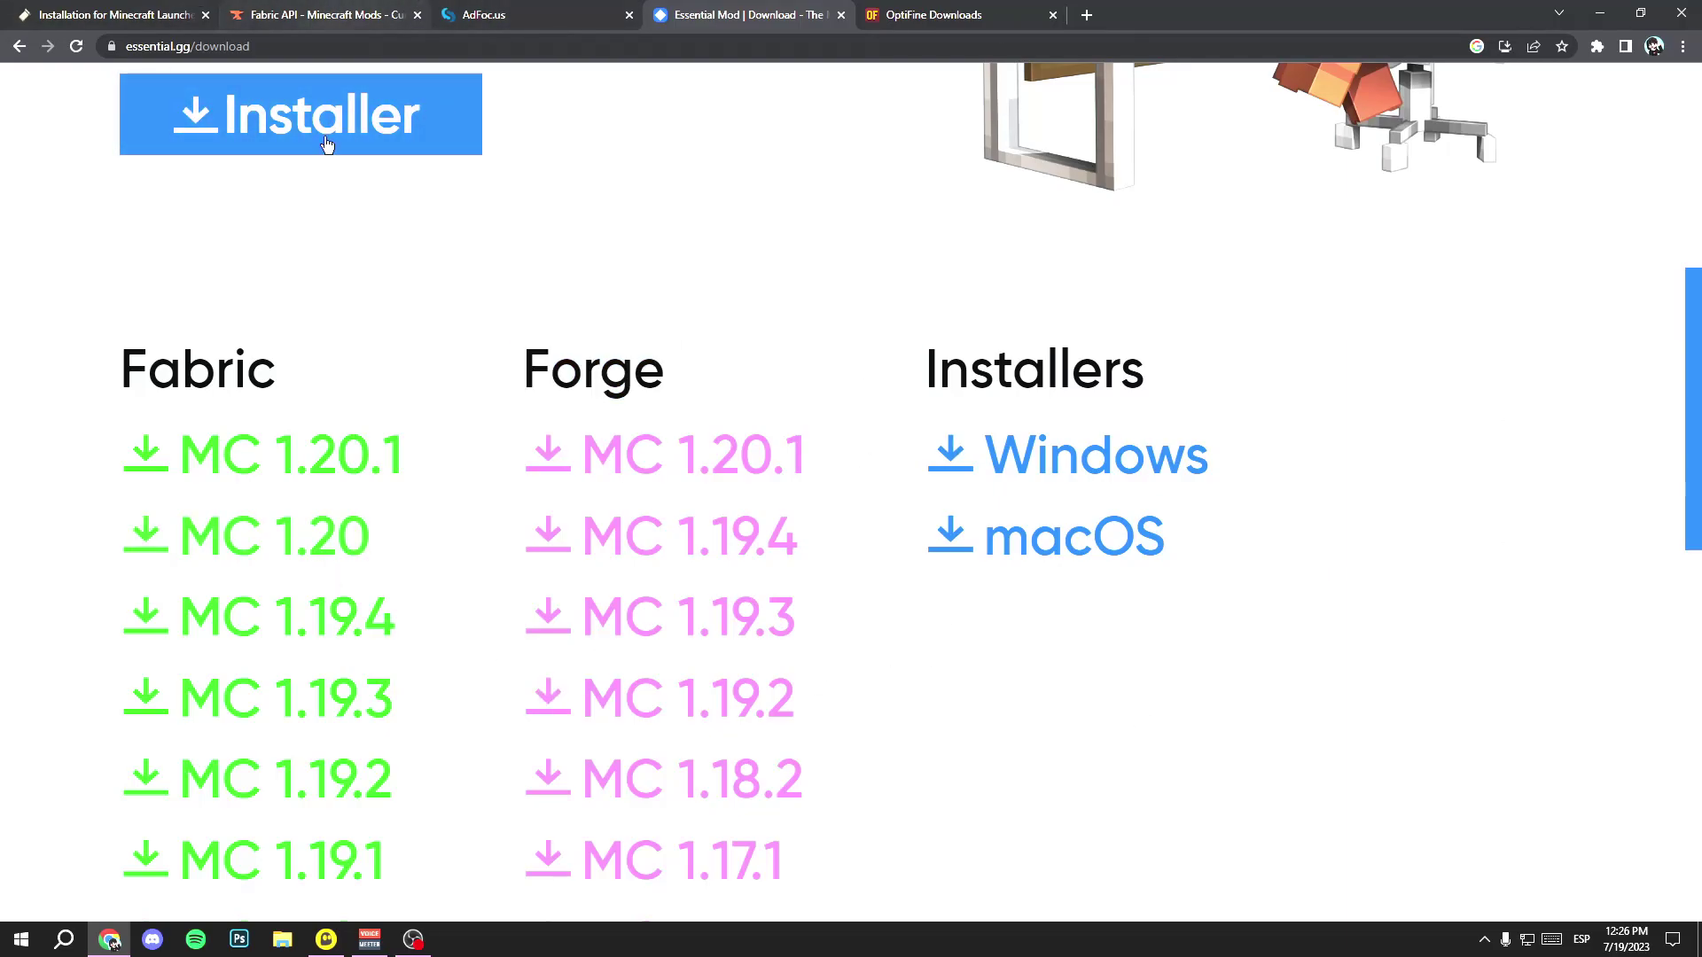
Step: Download the Essential mod jar for Forge MC 1.20.1
left_click(323, 15)
left_click(767, 10)
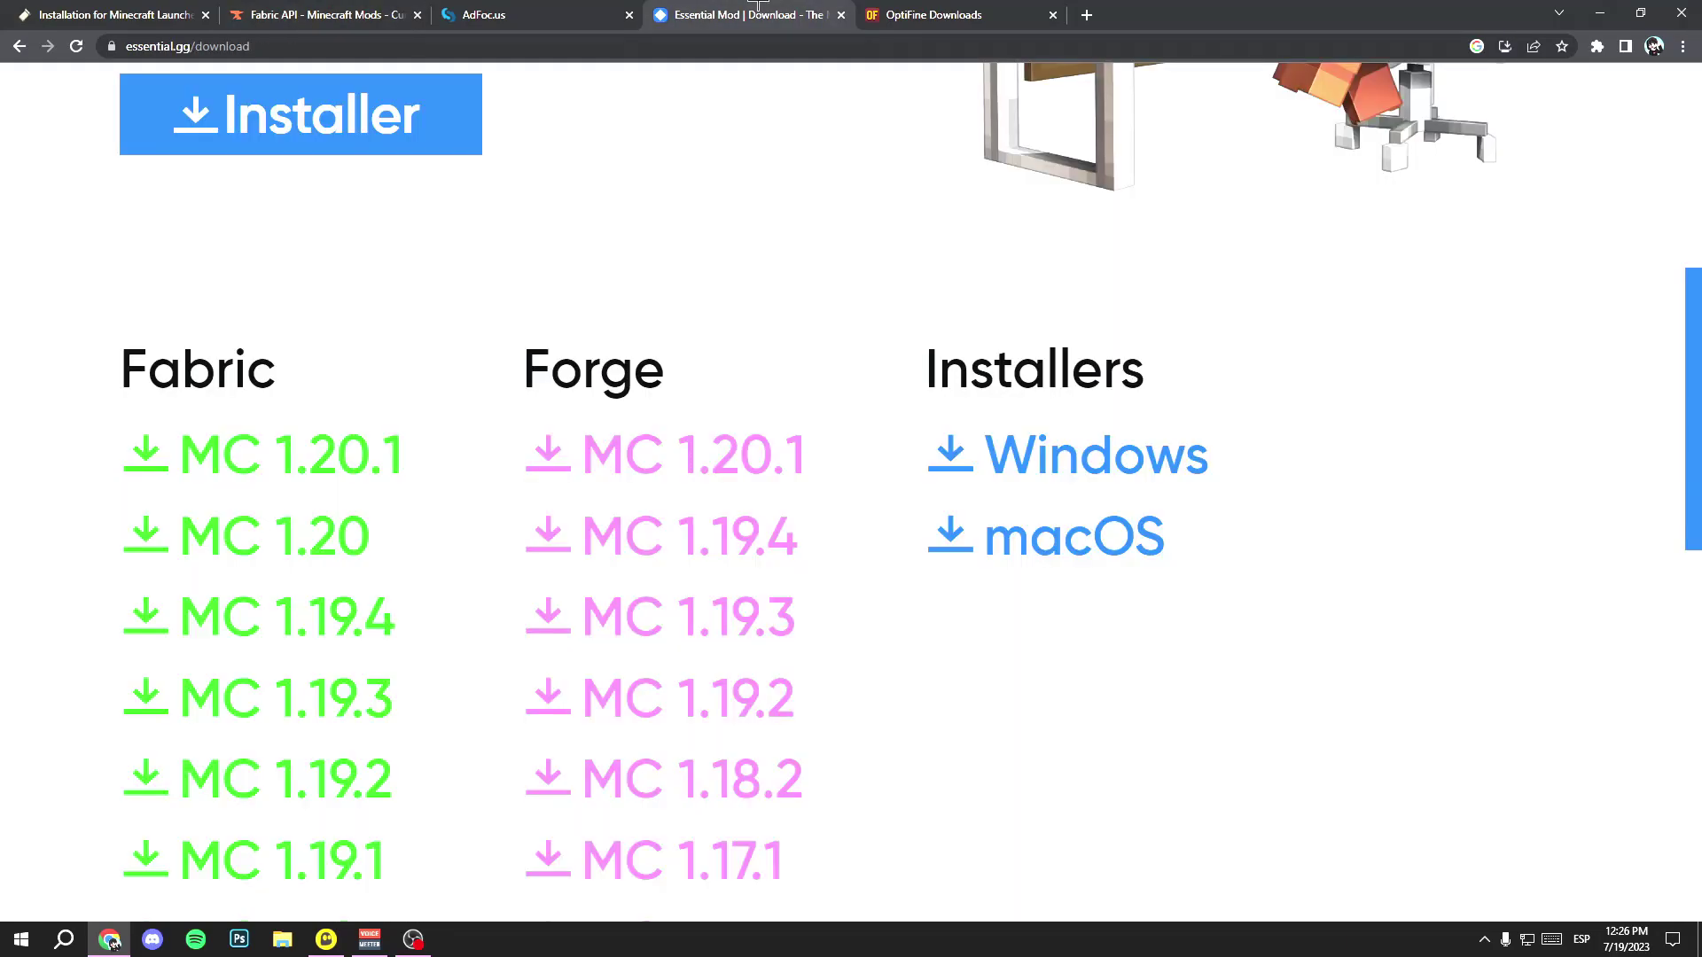
left_click_drag(683, 334, 748, 391)
left_click(889, 444)
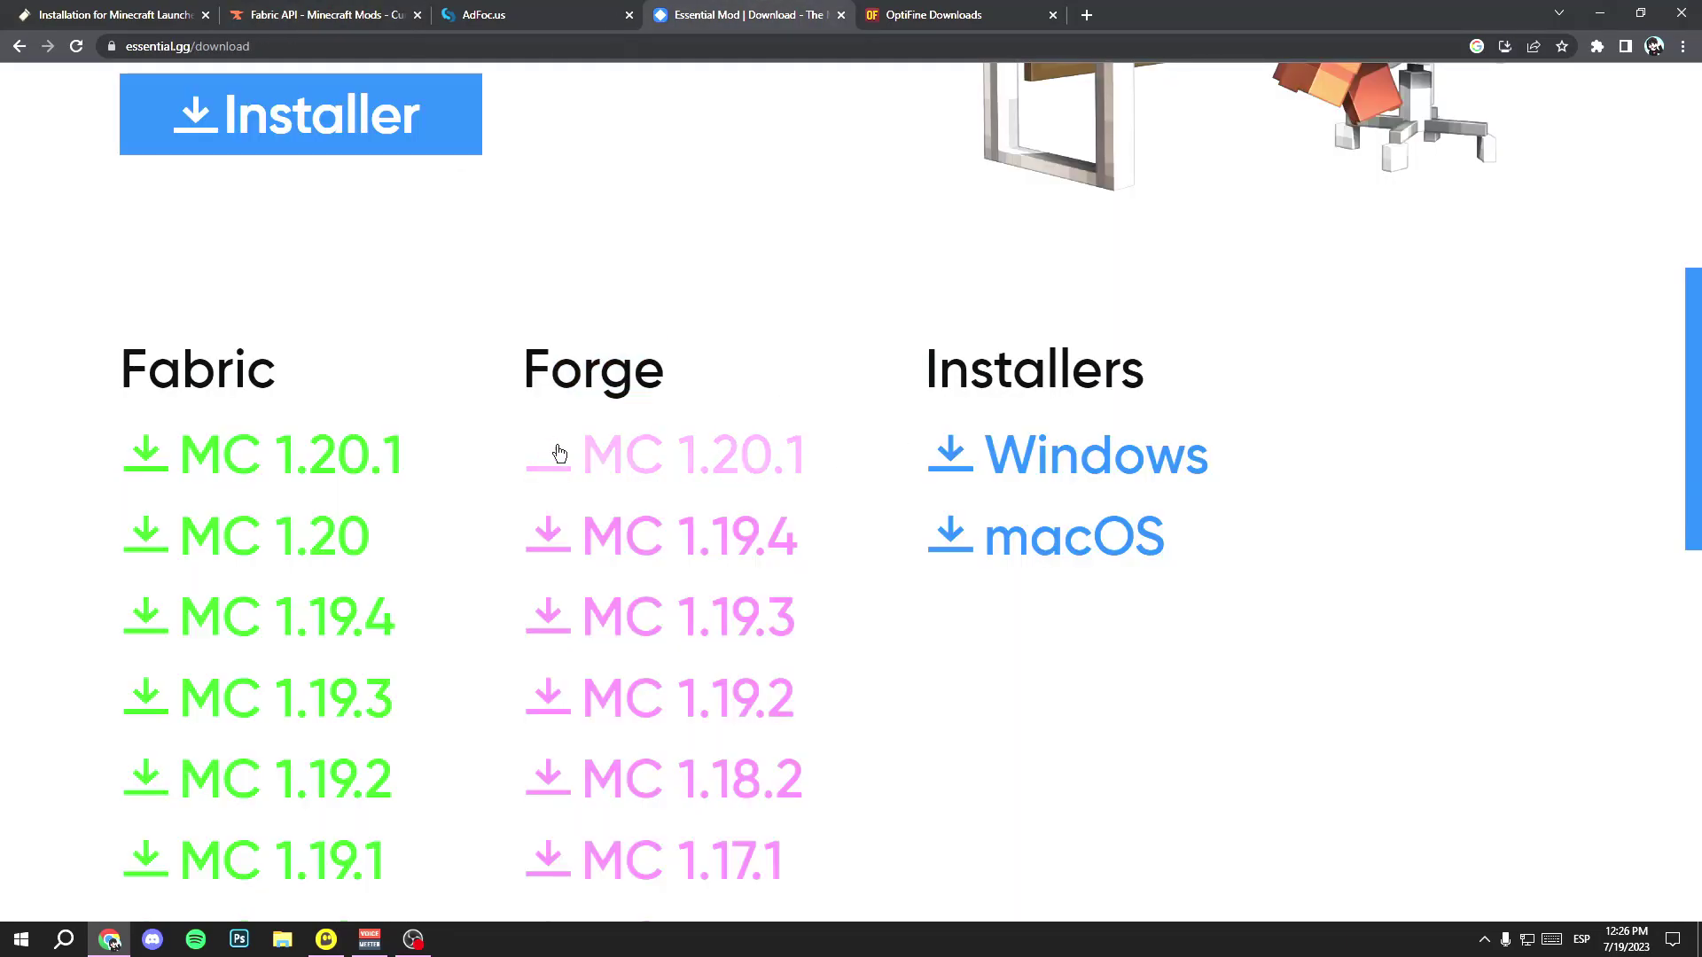
left_click(726, 467)
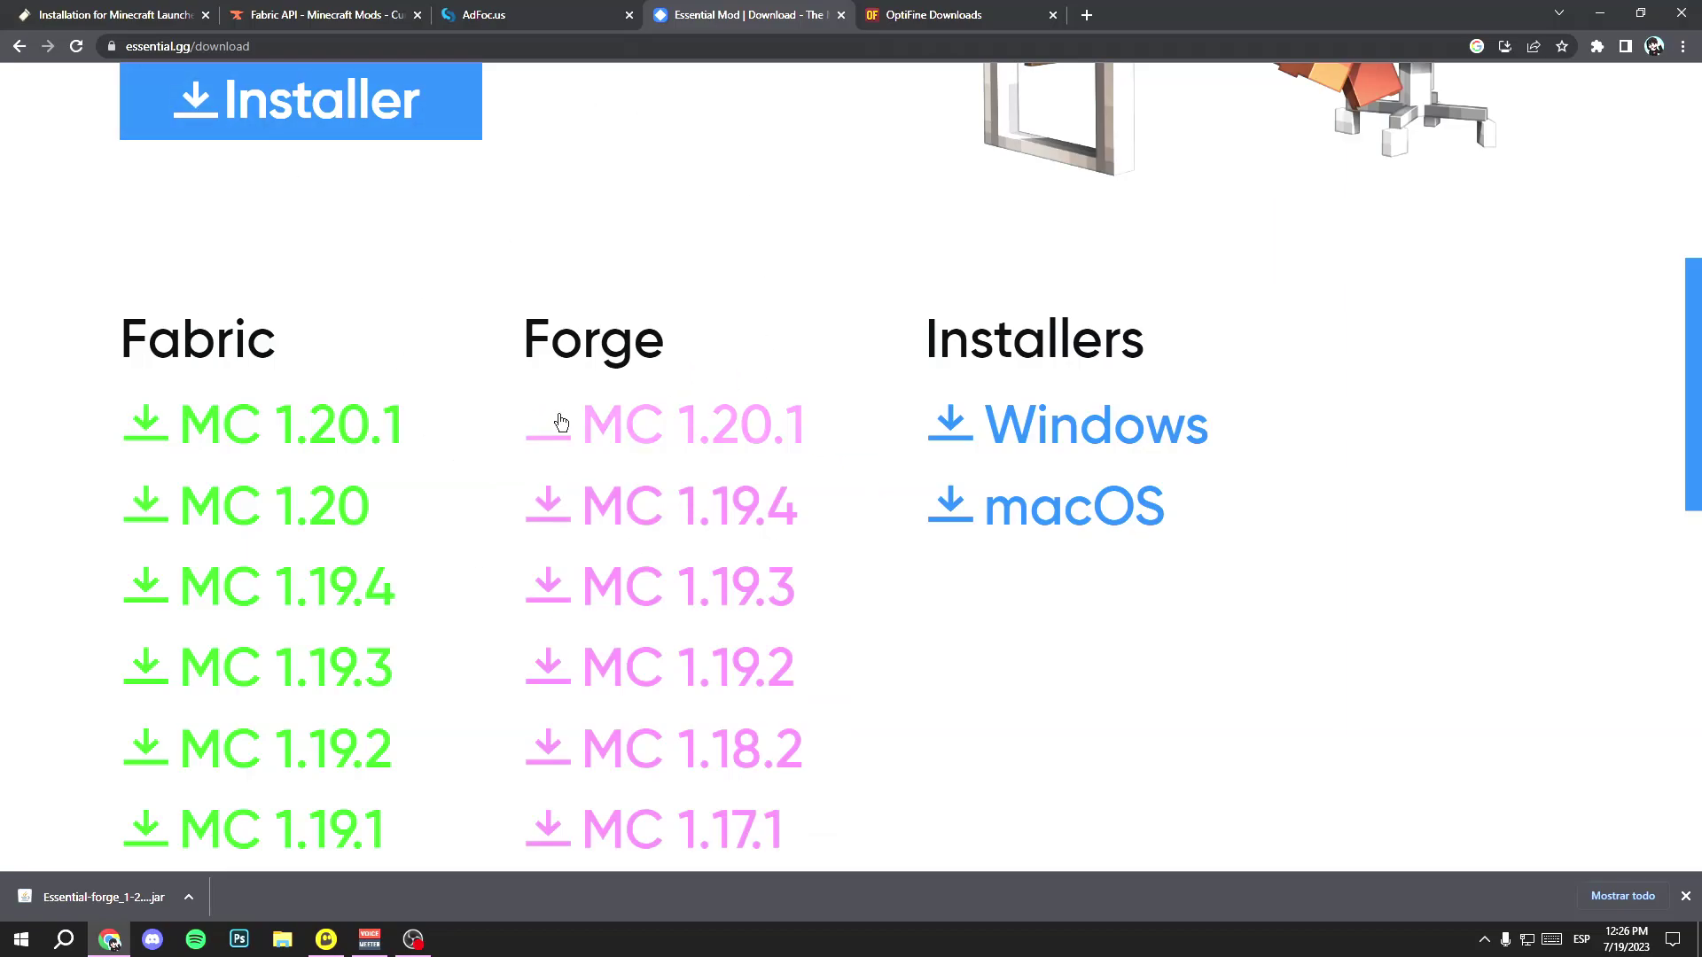
left_click(922, 14)
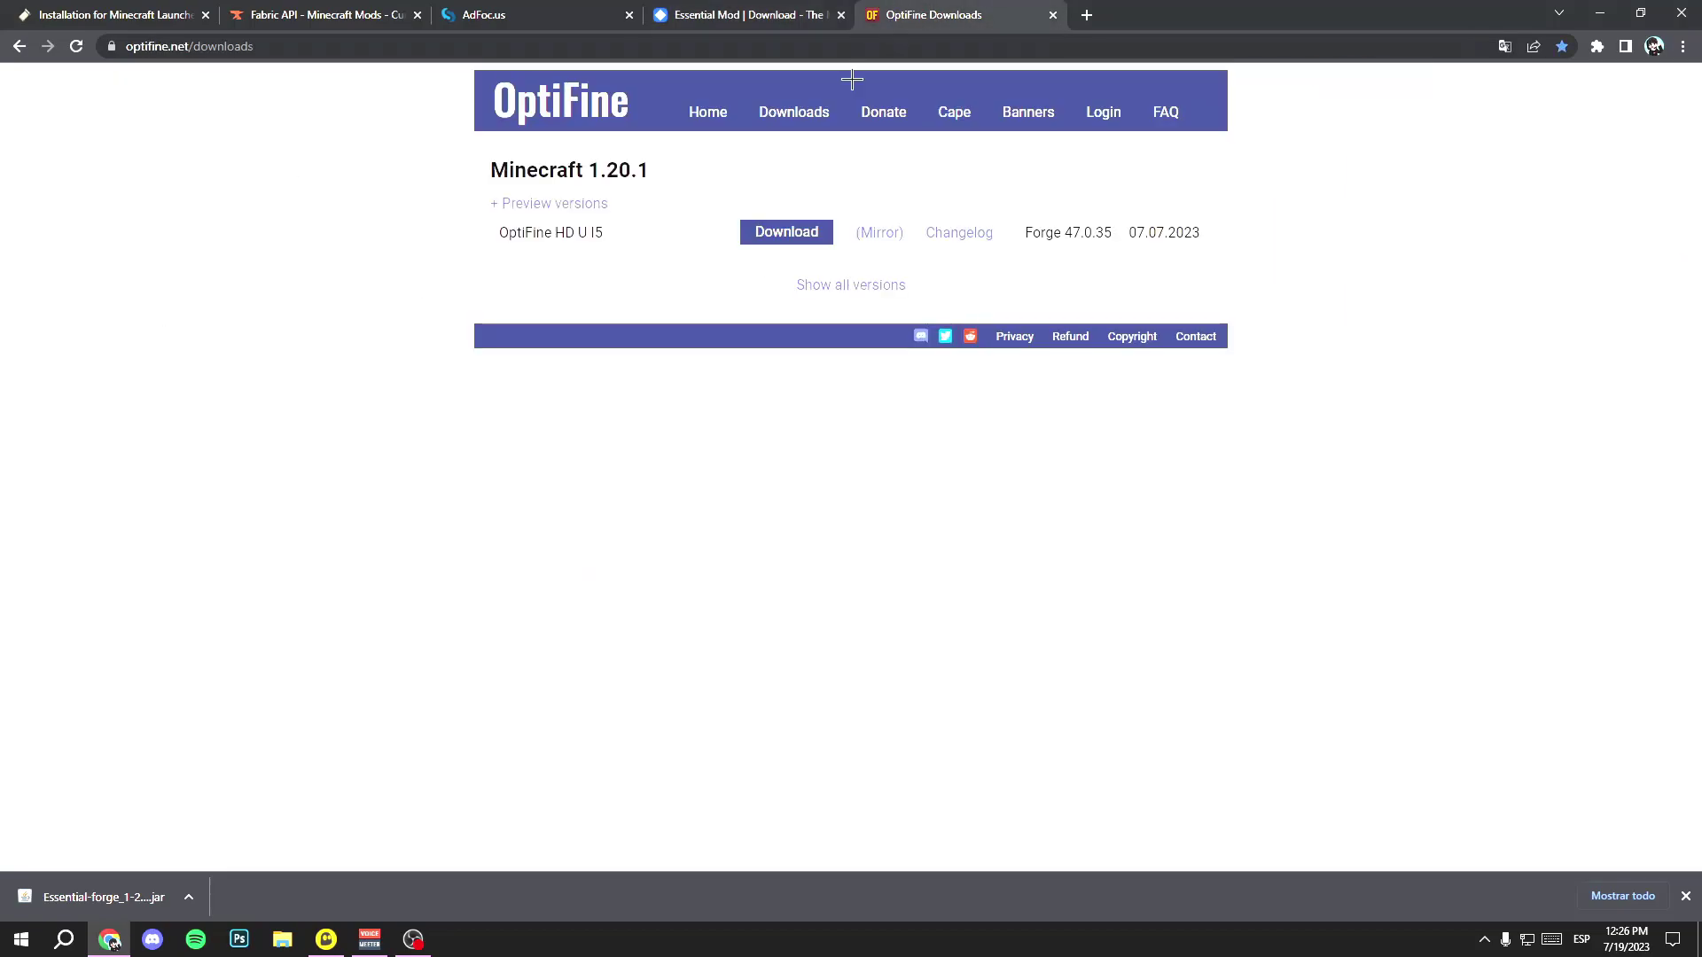
Step: Show all OptiFine versions including previews and note 1.20.1's Forge 47.0.35 requirement
left_click(850, 287)
left_click(526, 208)
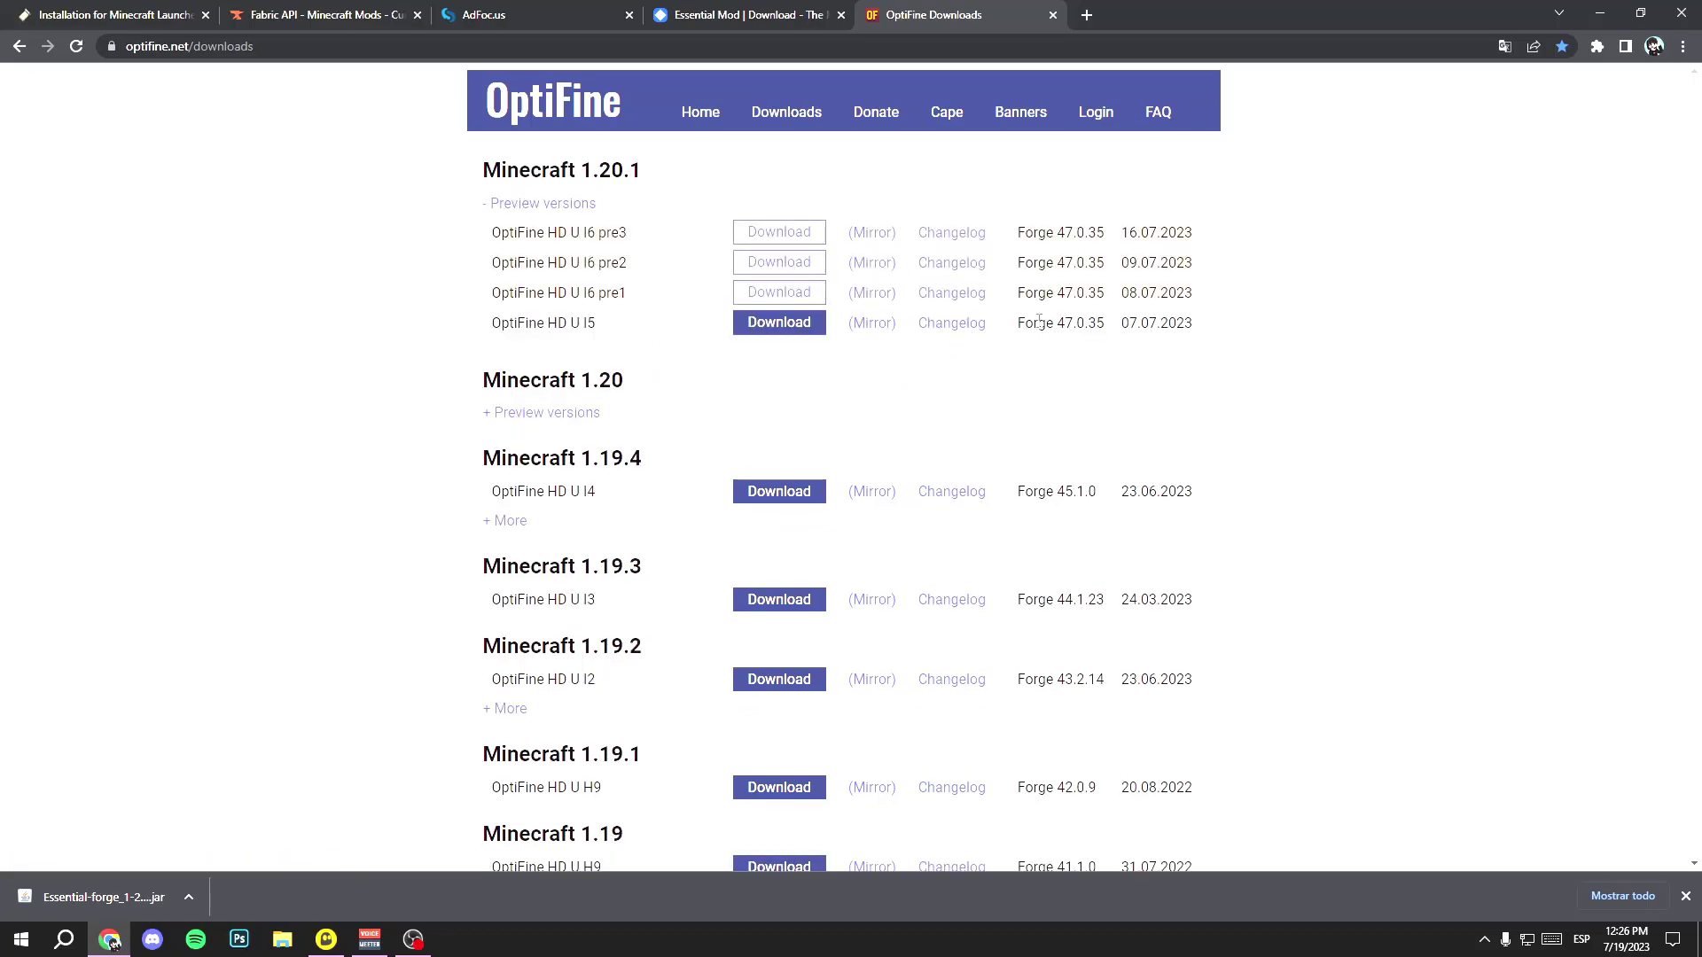
left_click_drag(1074, 323, 1141, 323)
left_click_drag(657, 169, 585, 171)
left_click(1142, 280)
left_click_drag(1015, 232, 1105, 232)
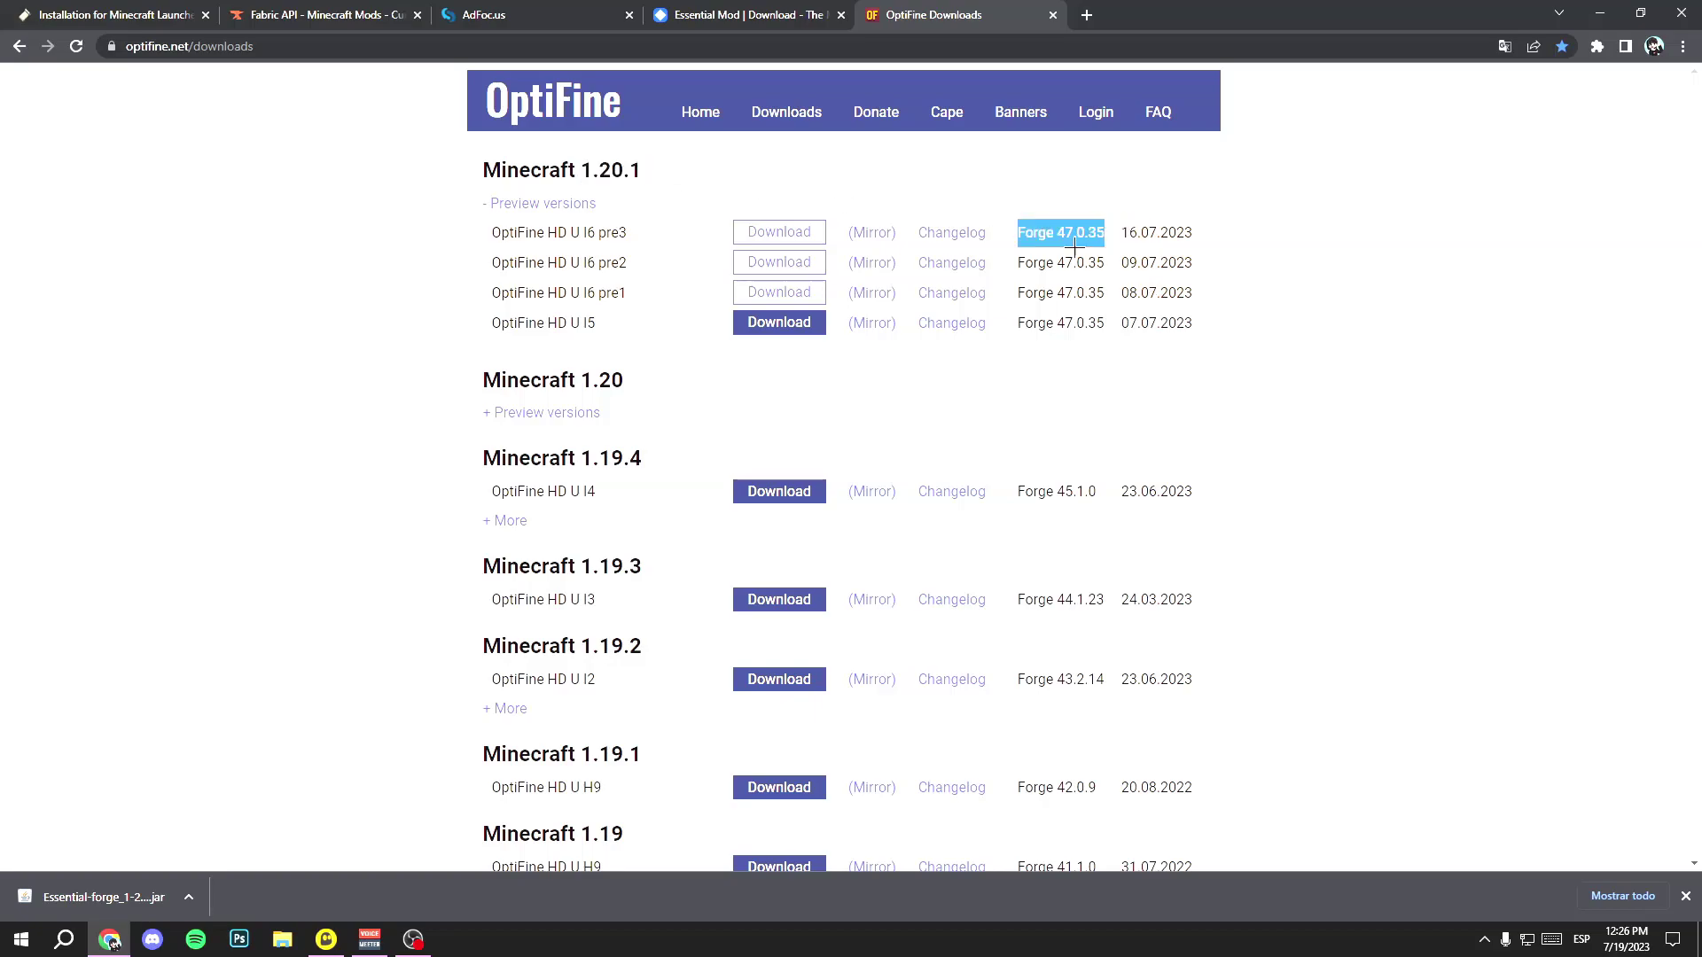
Step: Compare that Forge 47.0.35 requirement with the recommended Forge 47.1.0 on the Forge page
left_click(549, 14)
key("alt+Left")
left_click(956, 408)
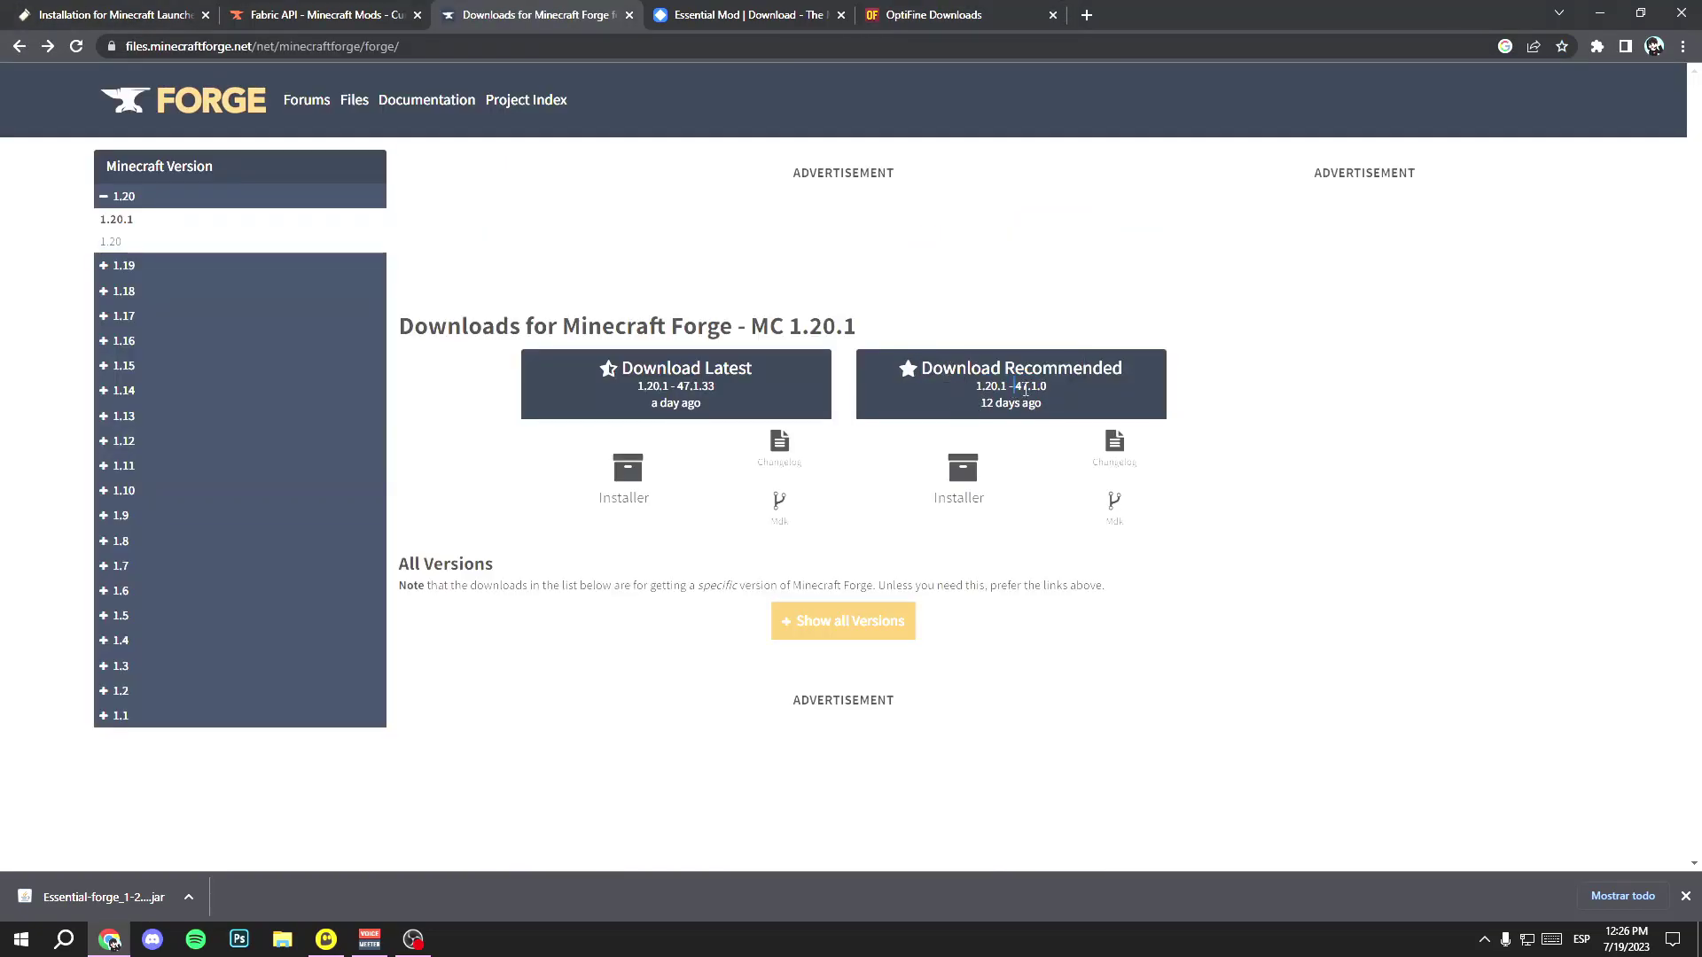
mouse_move(1026, 390)
left_mouse_down()
mouse_move(1075, 392)
mouse_move(1051, 387)
left_mouse_up()
key("ctrl+5")
left_click(1101, 302)
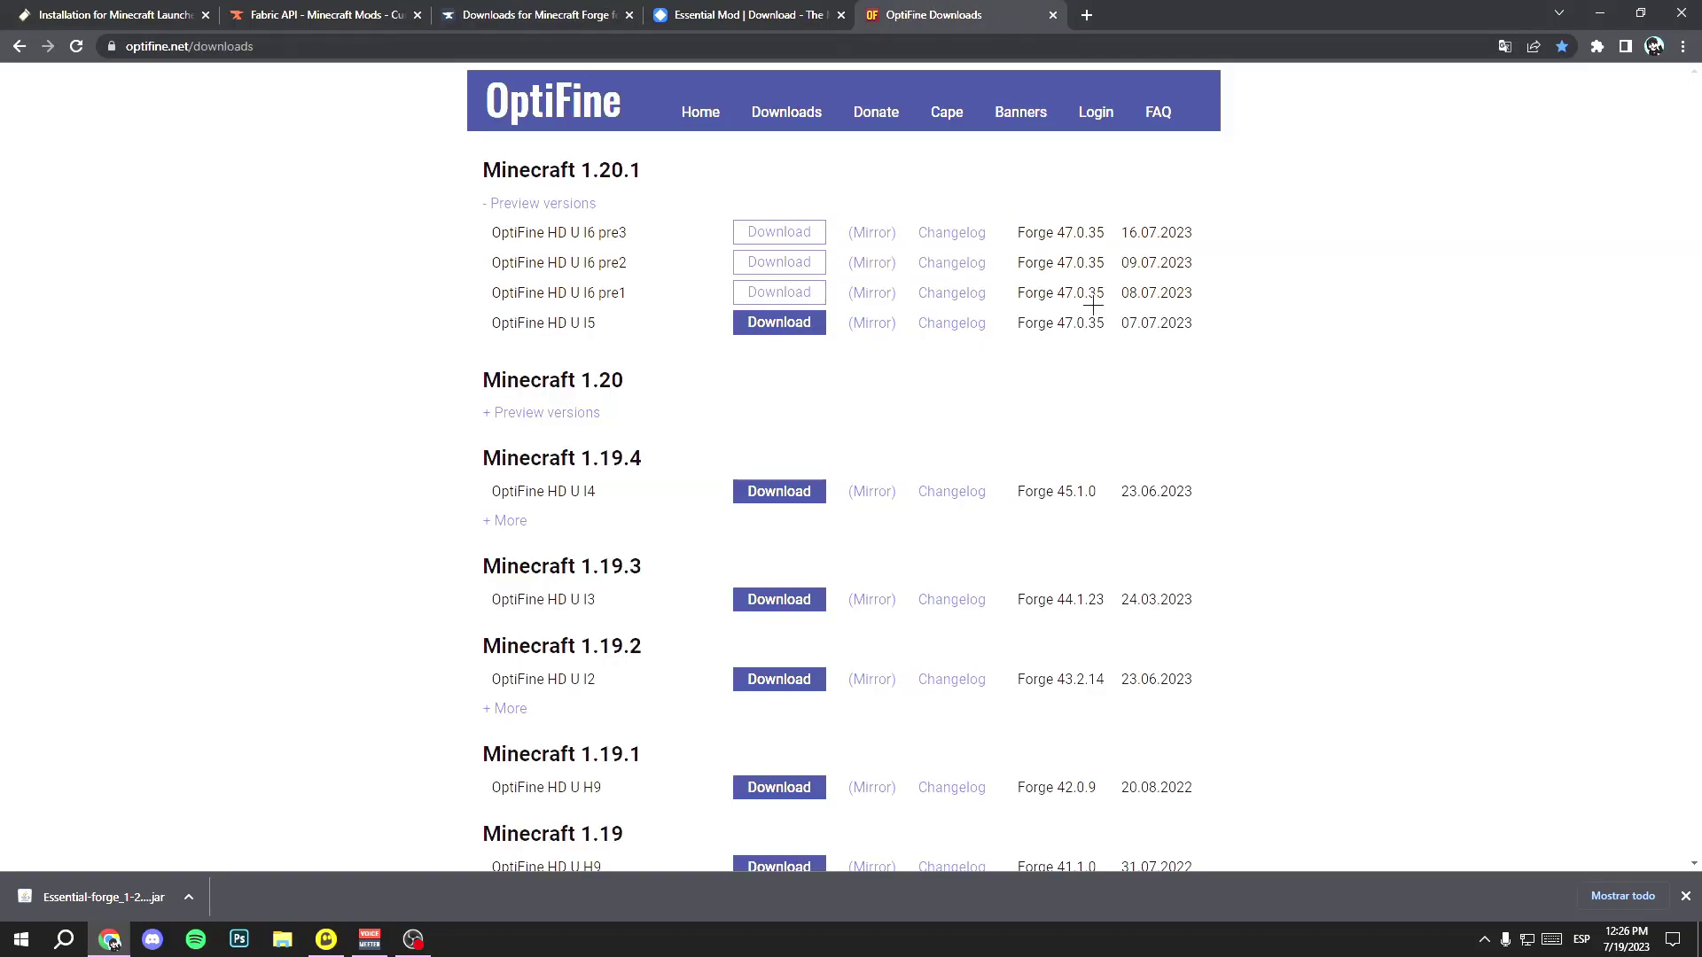
double_click(1061, 327)
left_click(1066, 354)
key("ctrl+shift+Tab")
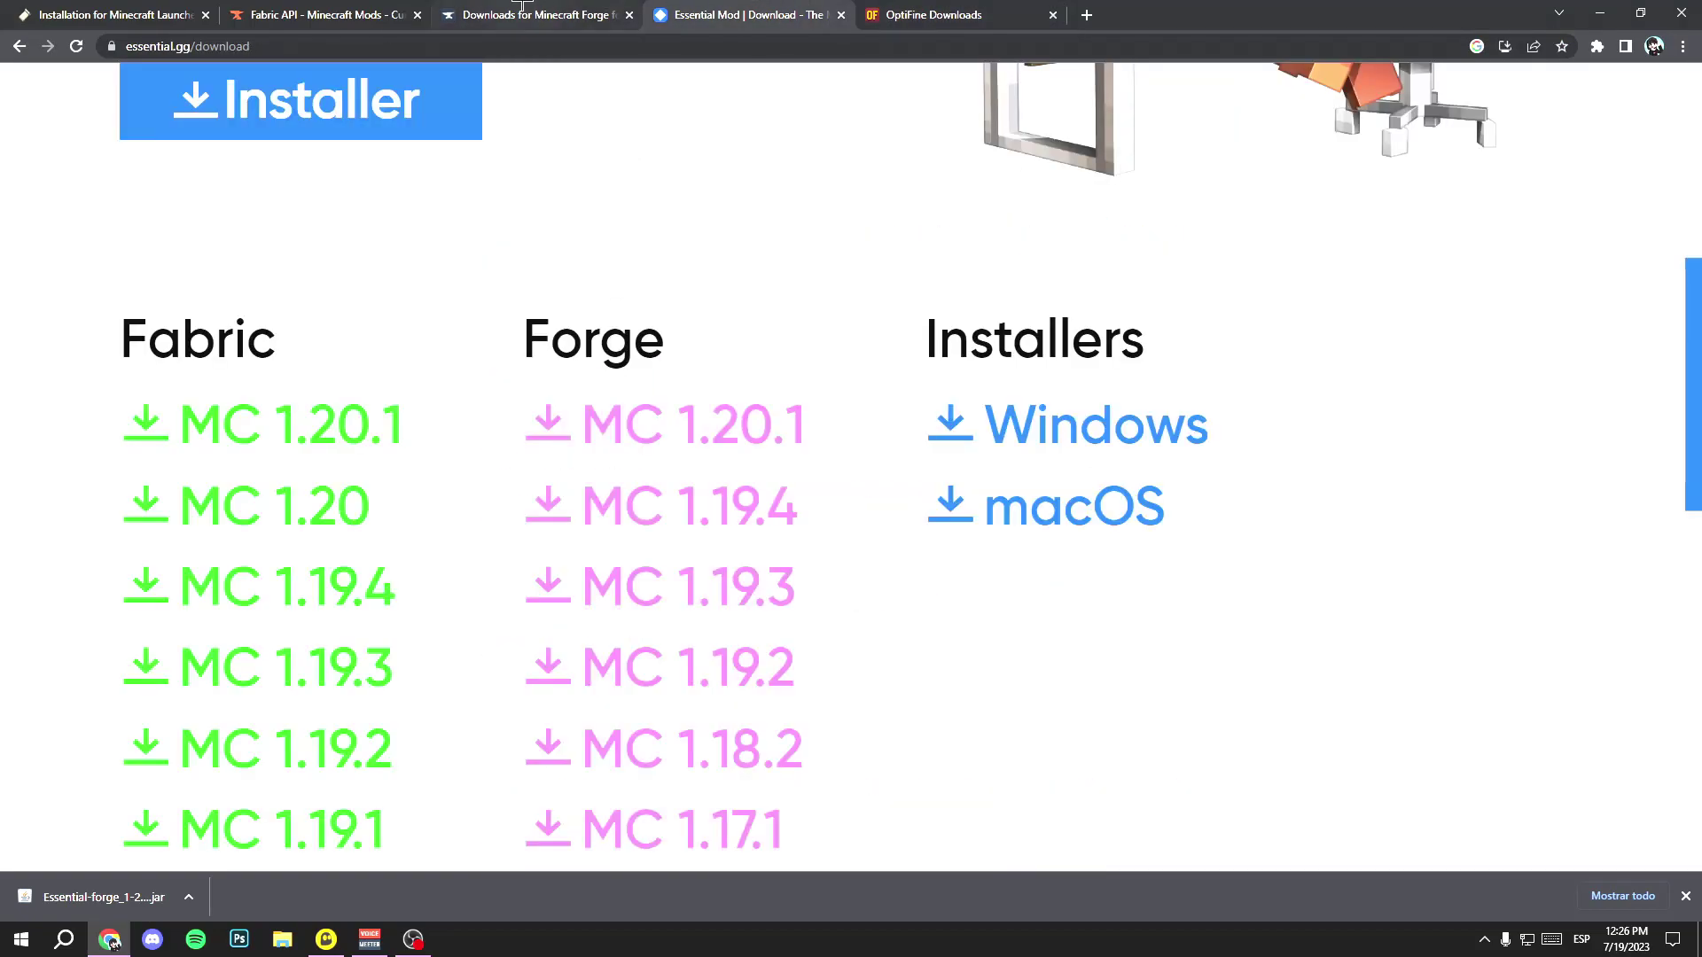
key("ctrl+shift+Tab")
key("ctrl+5")
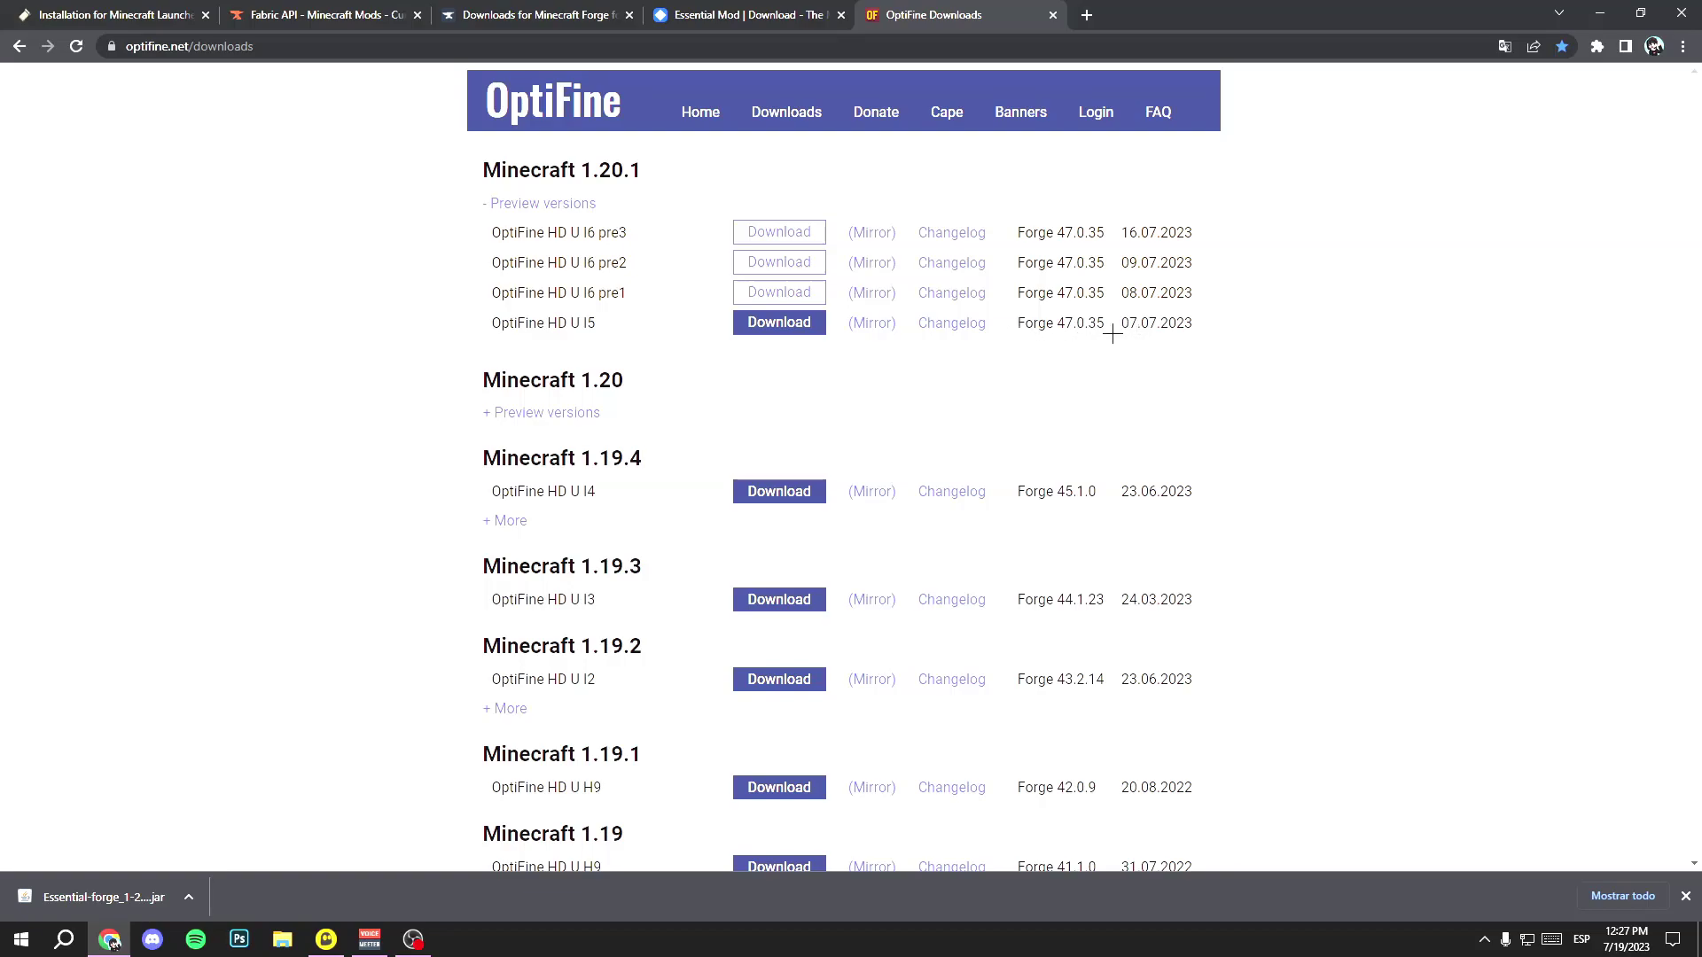
Step: Download the OptiFine 1.20.1 HD U I5 jar, skipping the ad page
left_click(779, 332)
left_click(1588, 91)
left_click(871, 252)
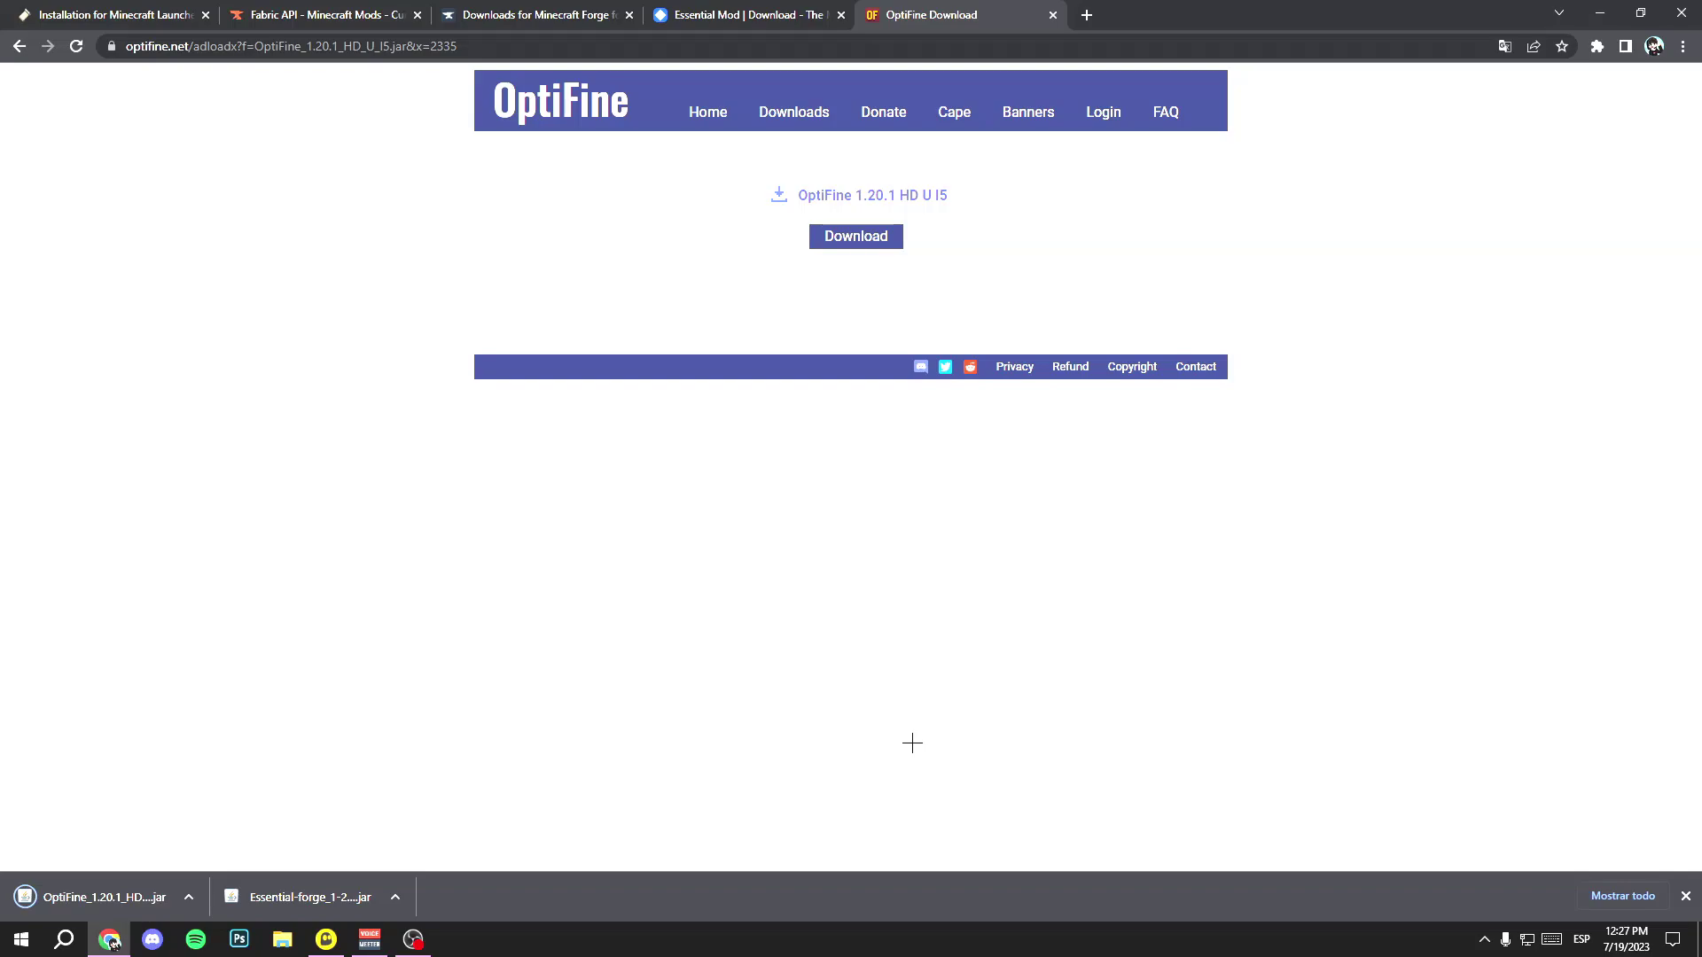
key("super+r")
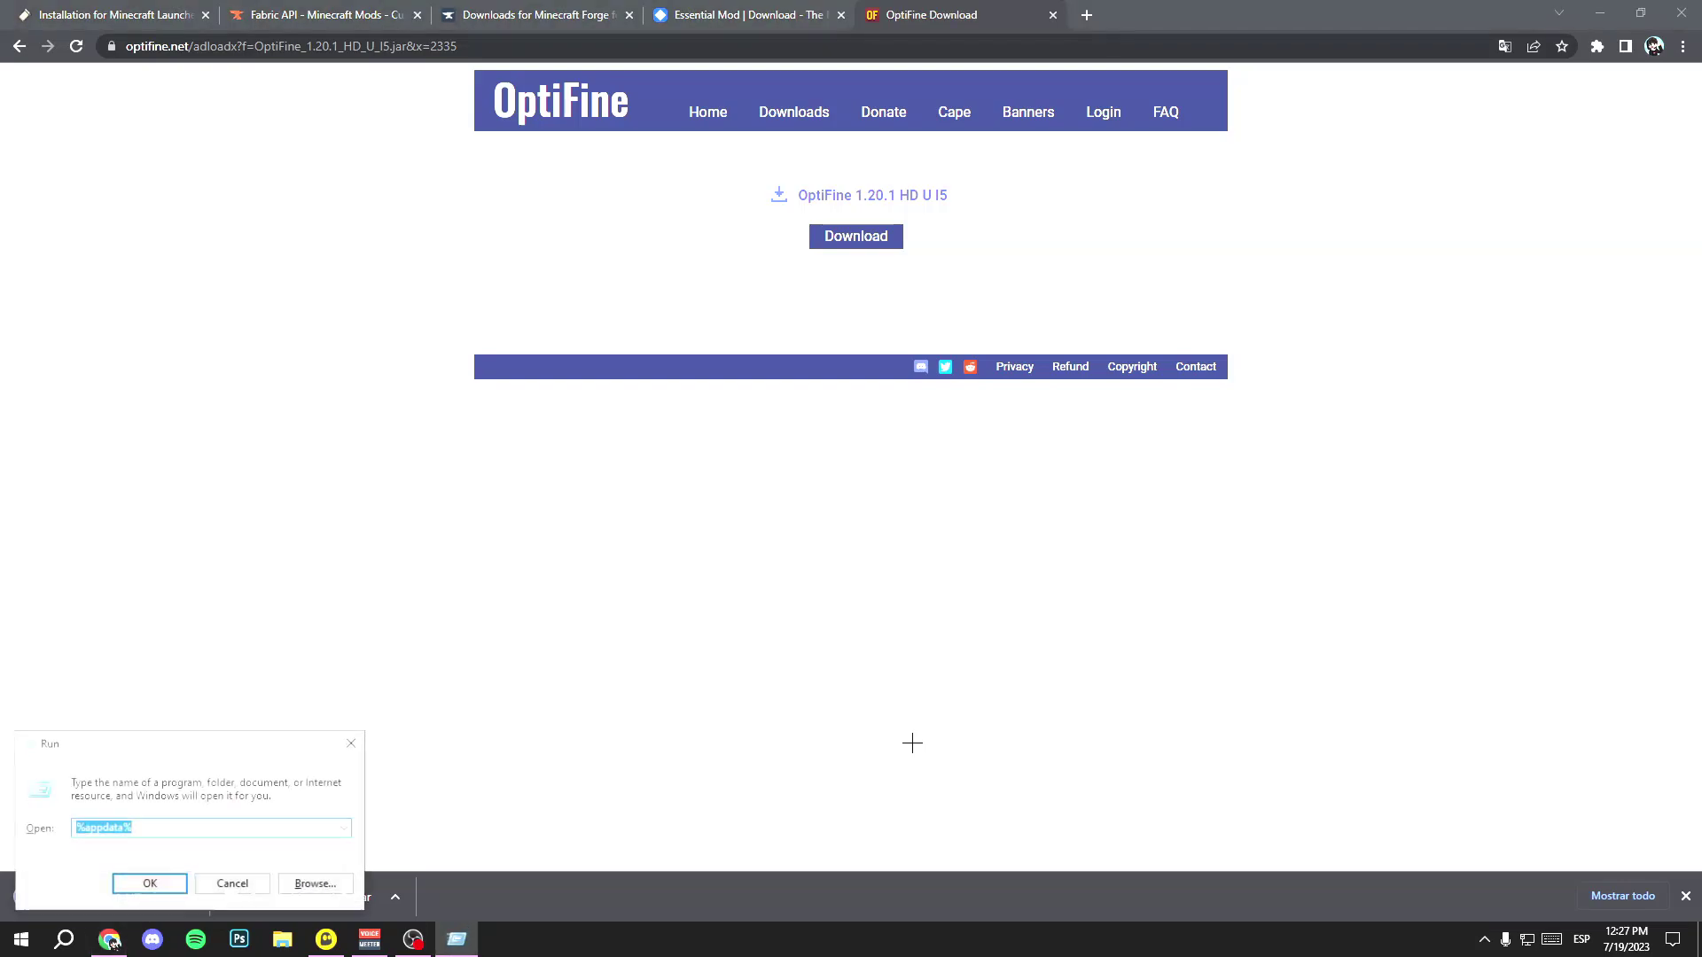
Step: Run %appdata% and open the empty .minecraft mods folder
left_click_drag(274, 747, 1090, 303)
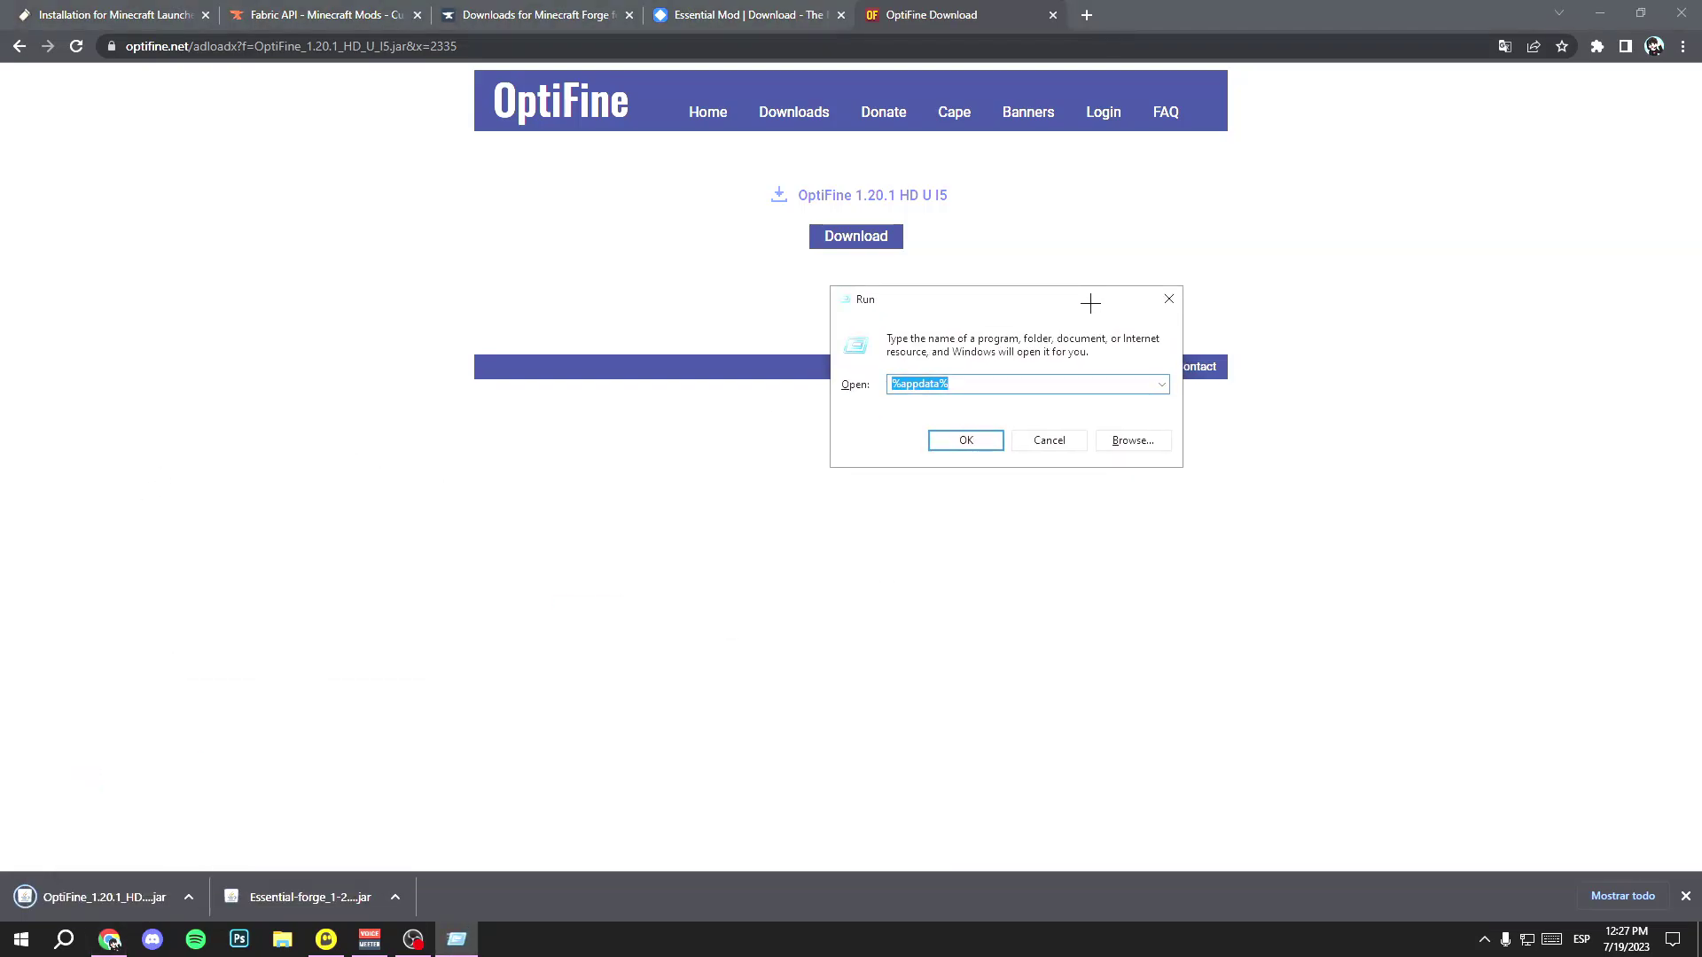
type("%appdata%")
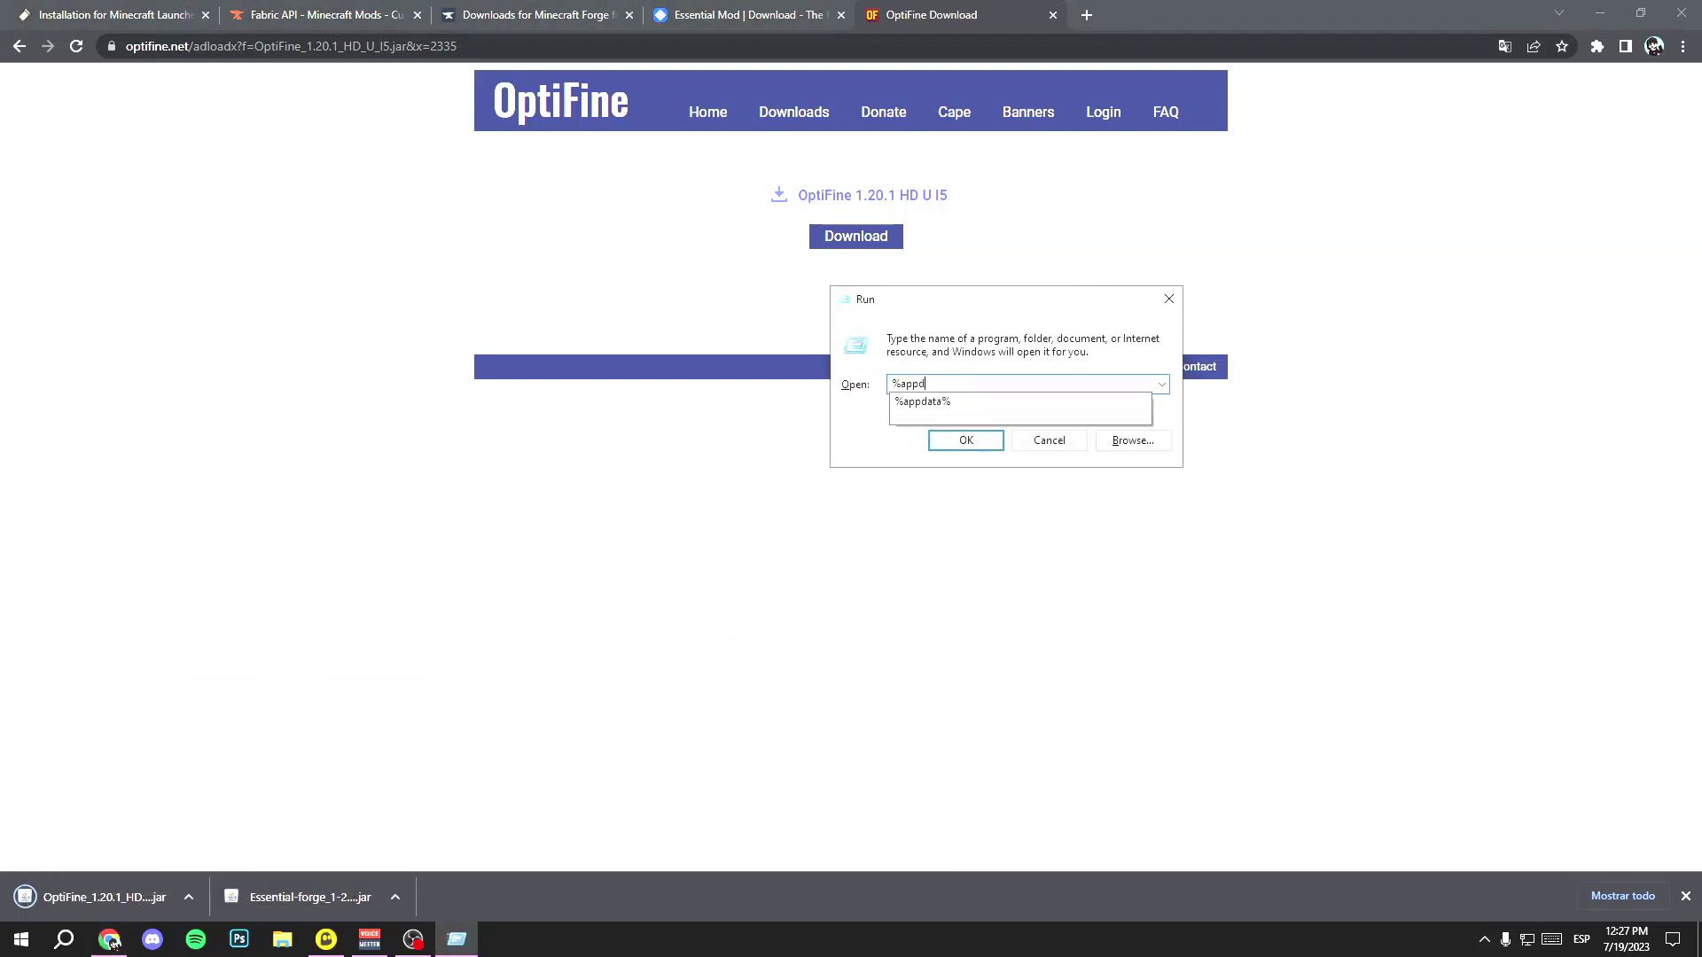
key("ctrl+a")
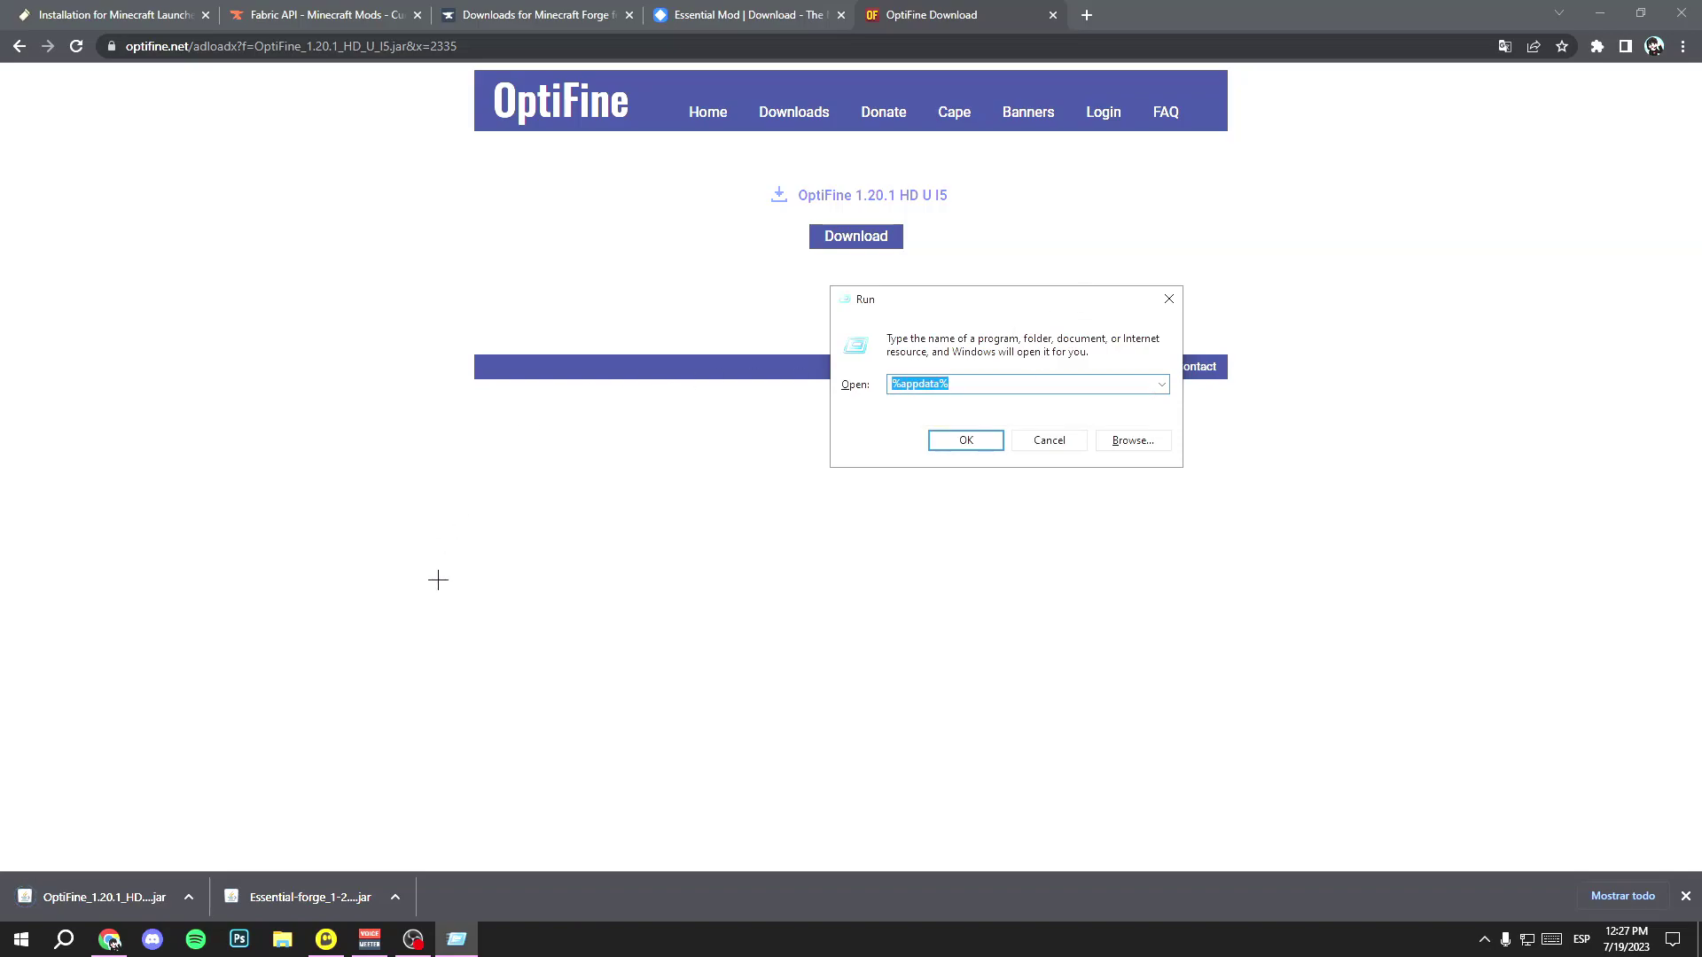
left_click(966, 440)
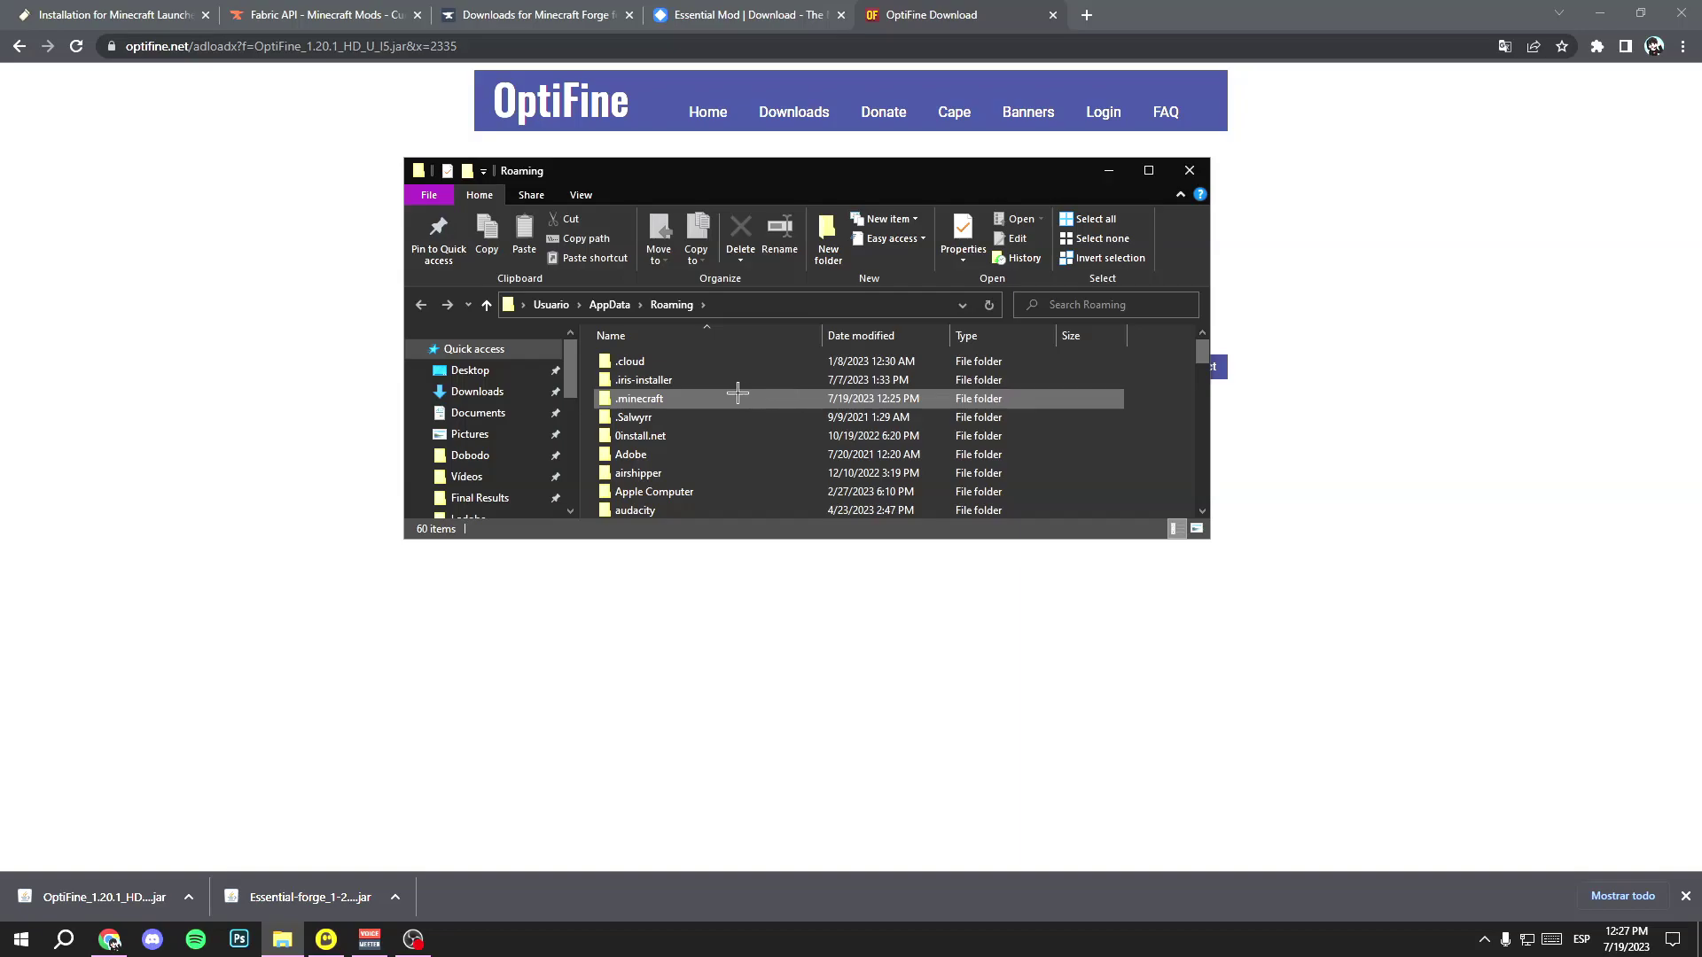
left_click(683, 400)
double_click(683, 402)
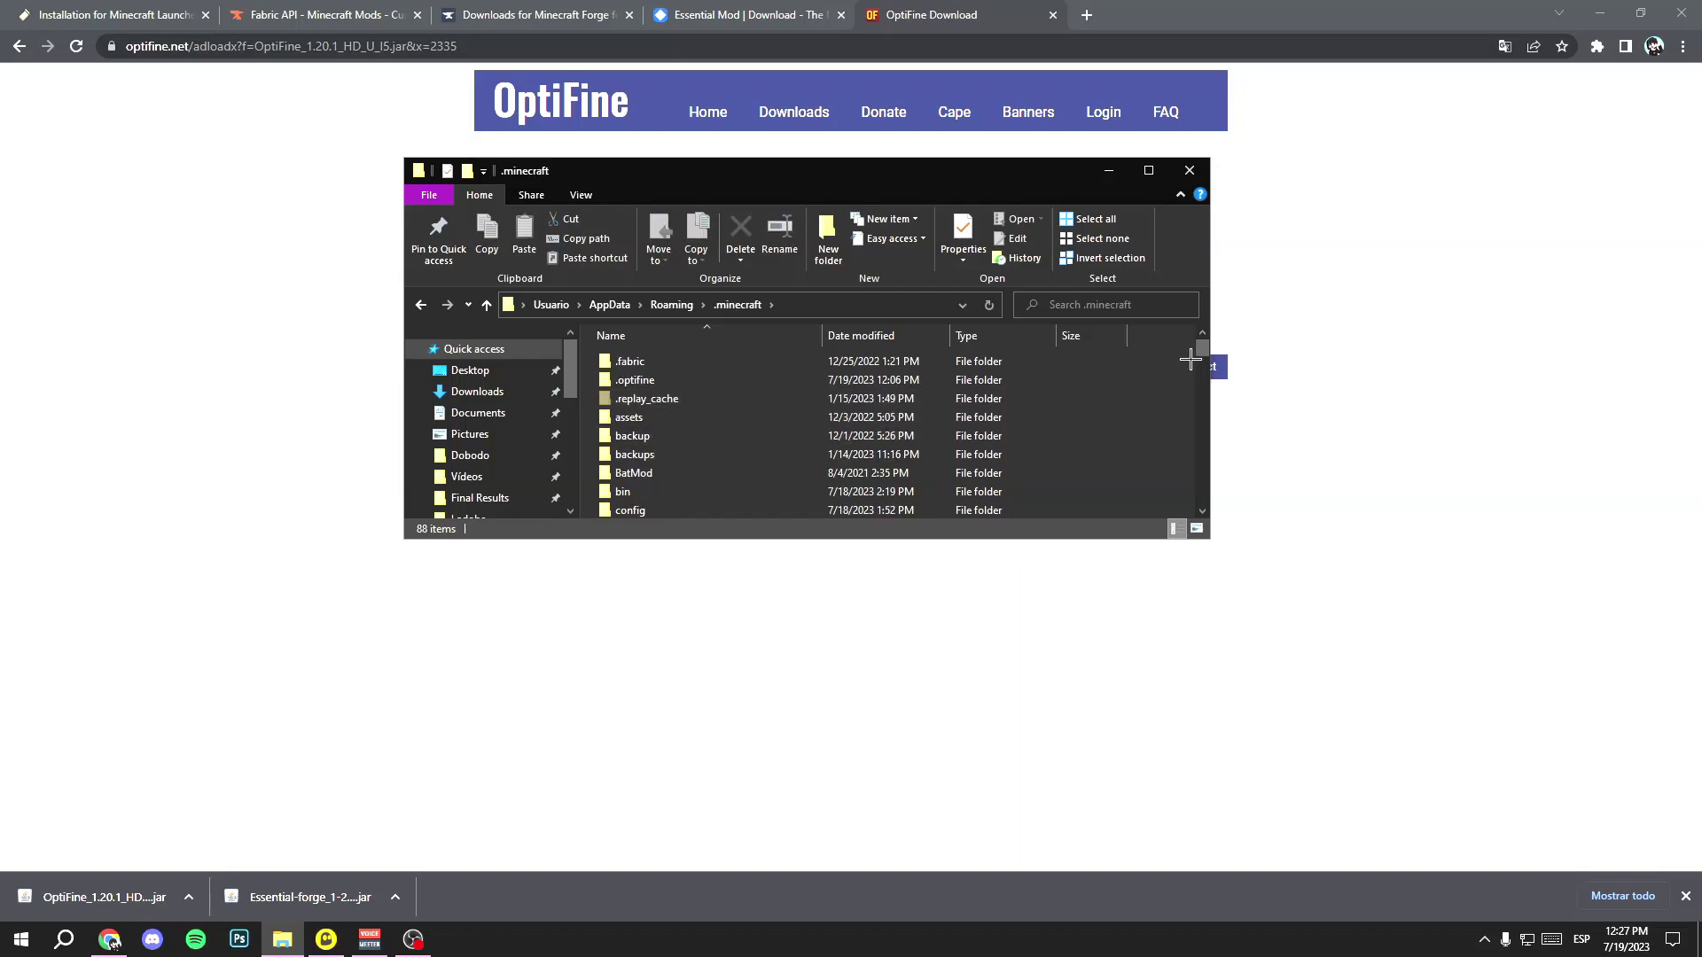
left_click_drag(1201, 352, 1201, 376)
left_click_drag(1159, 444, 900, 449)
double_click(637, 442)
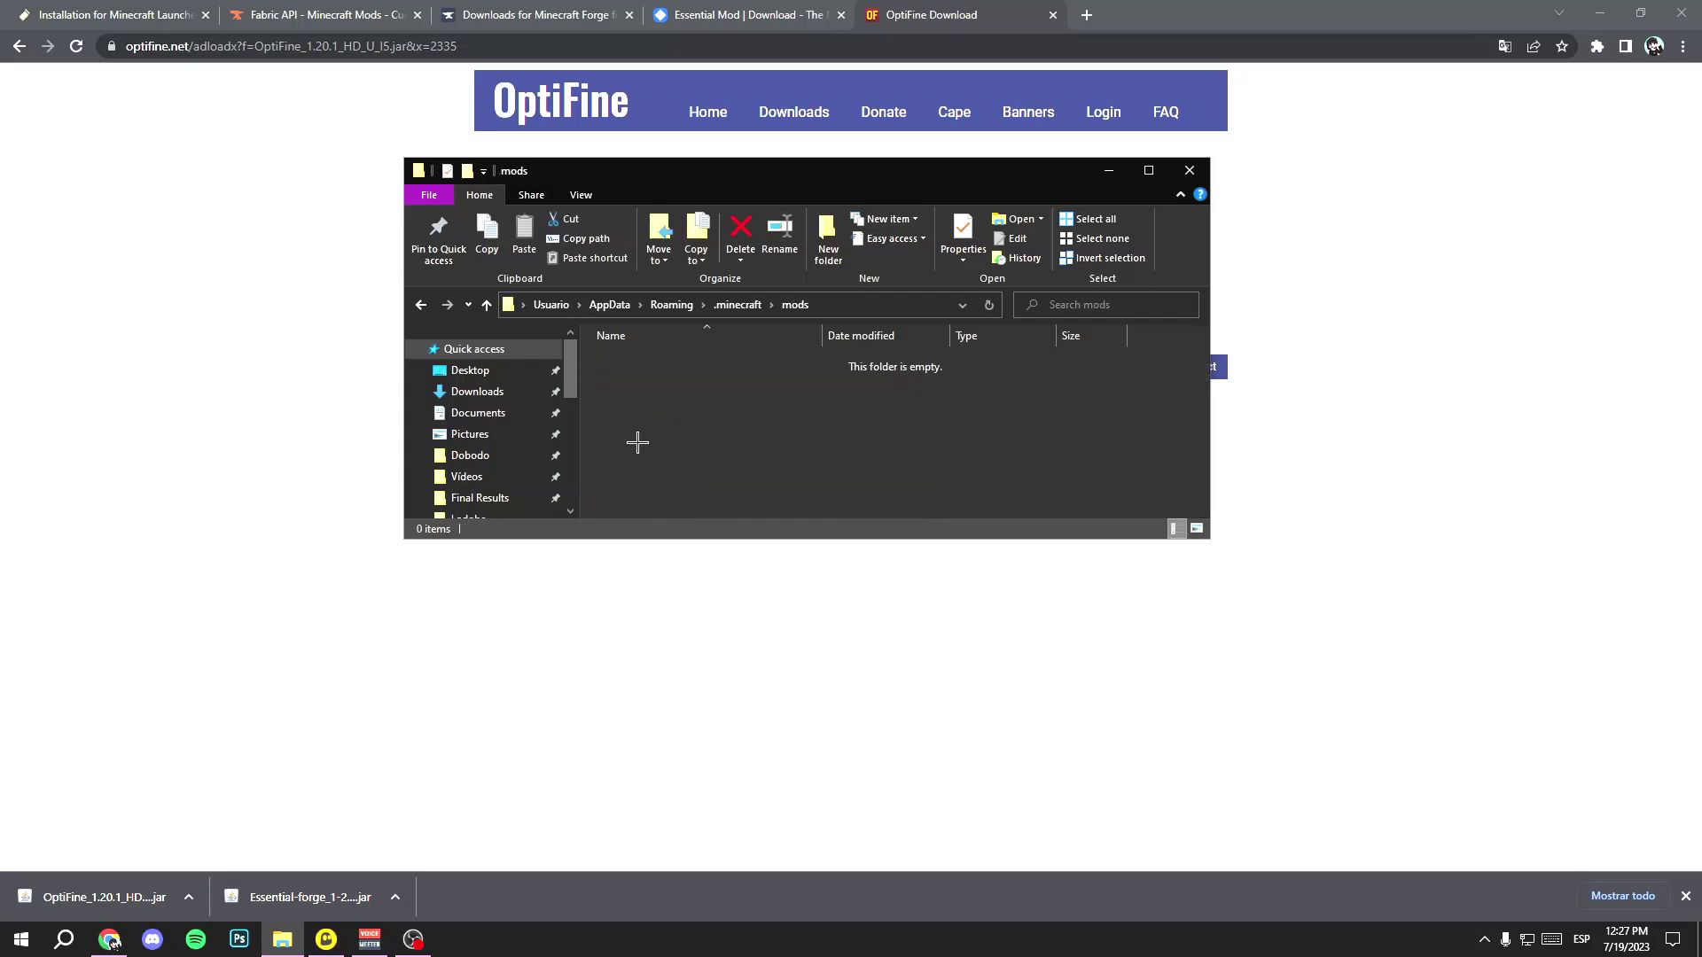
left_click_drag(894, 179, 1239, 147)
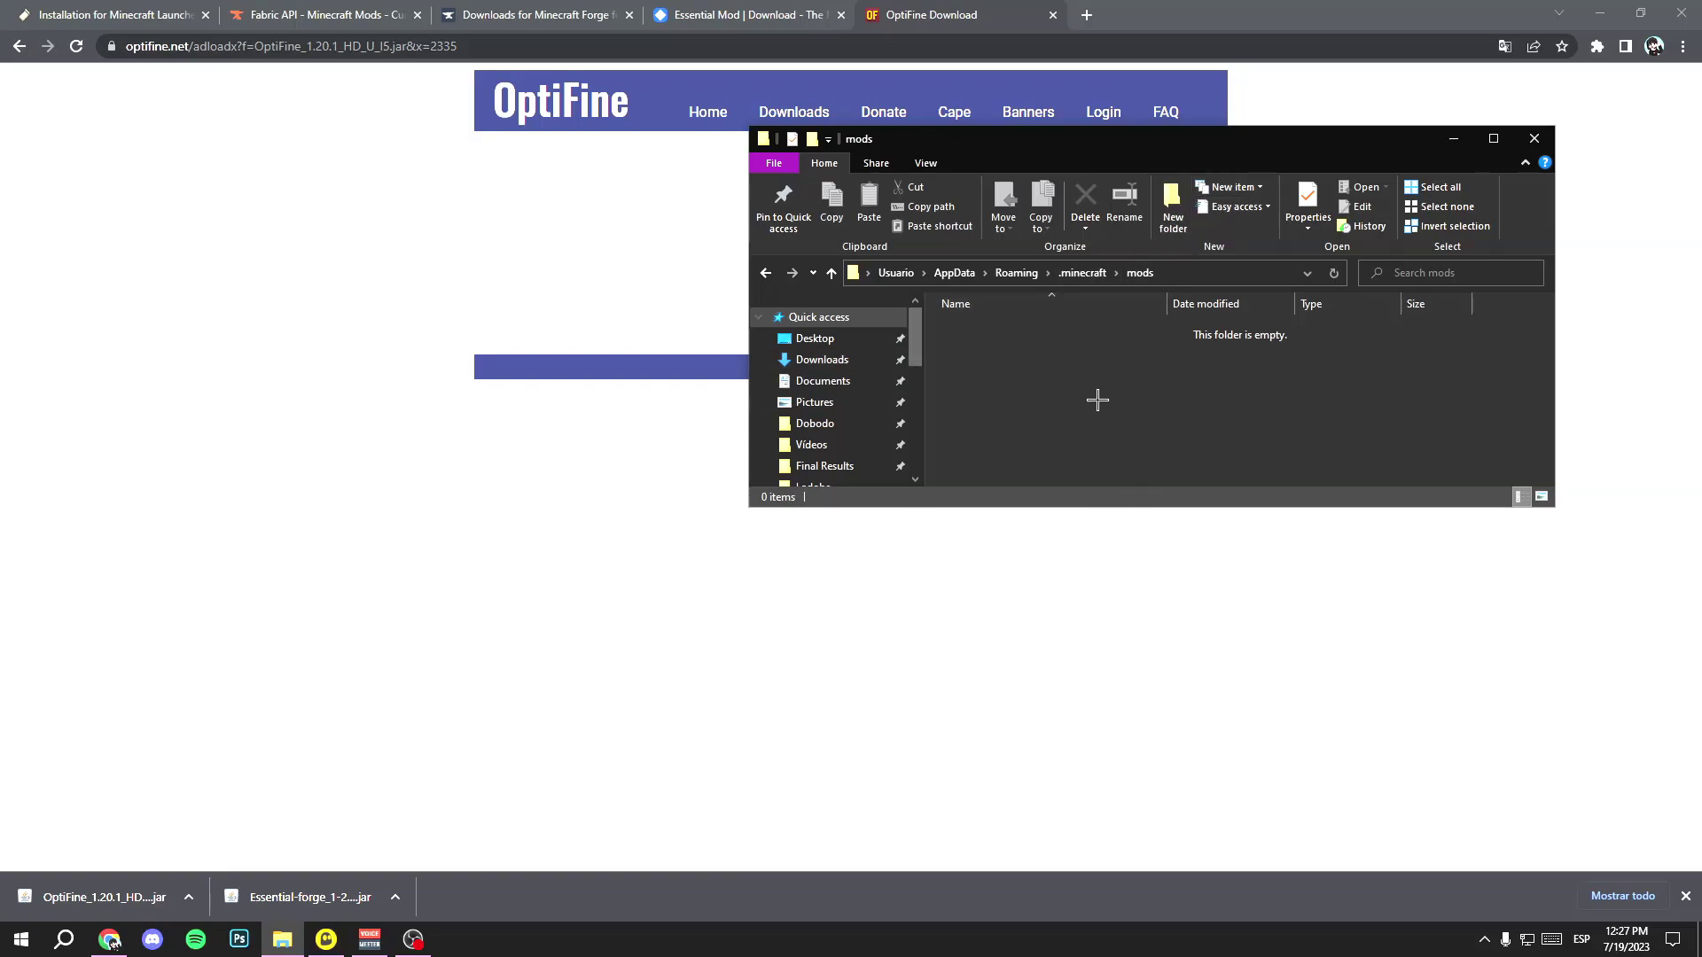
Step: Move the Essential-forge and OptiFine jars from Downloads into mods, then close both windows
right_click(844, 373)
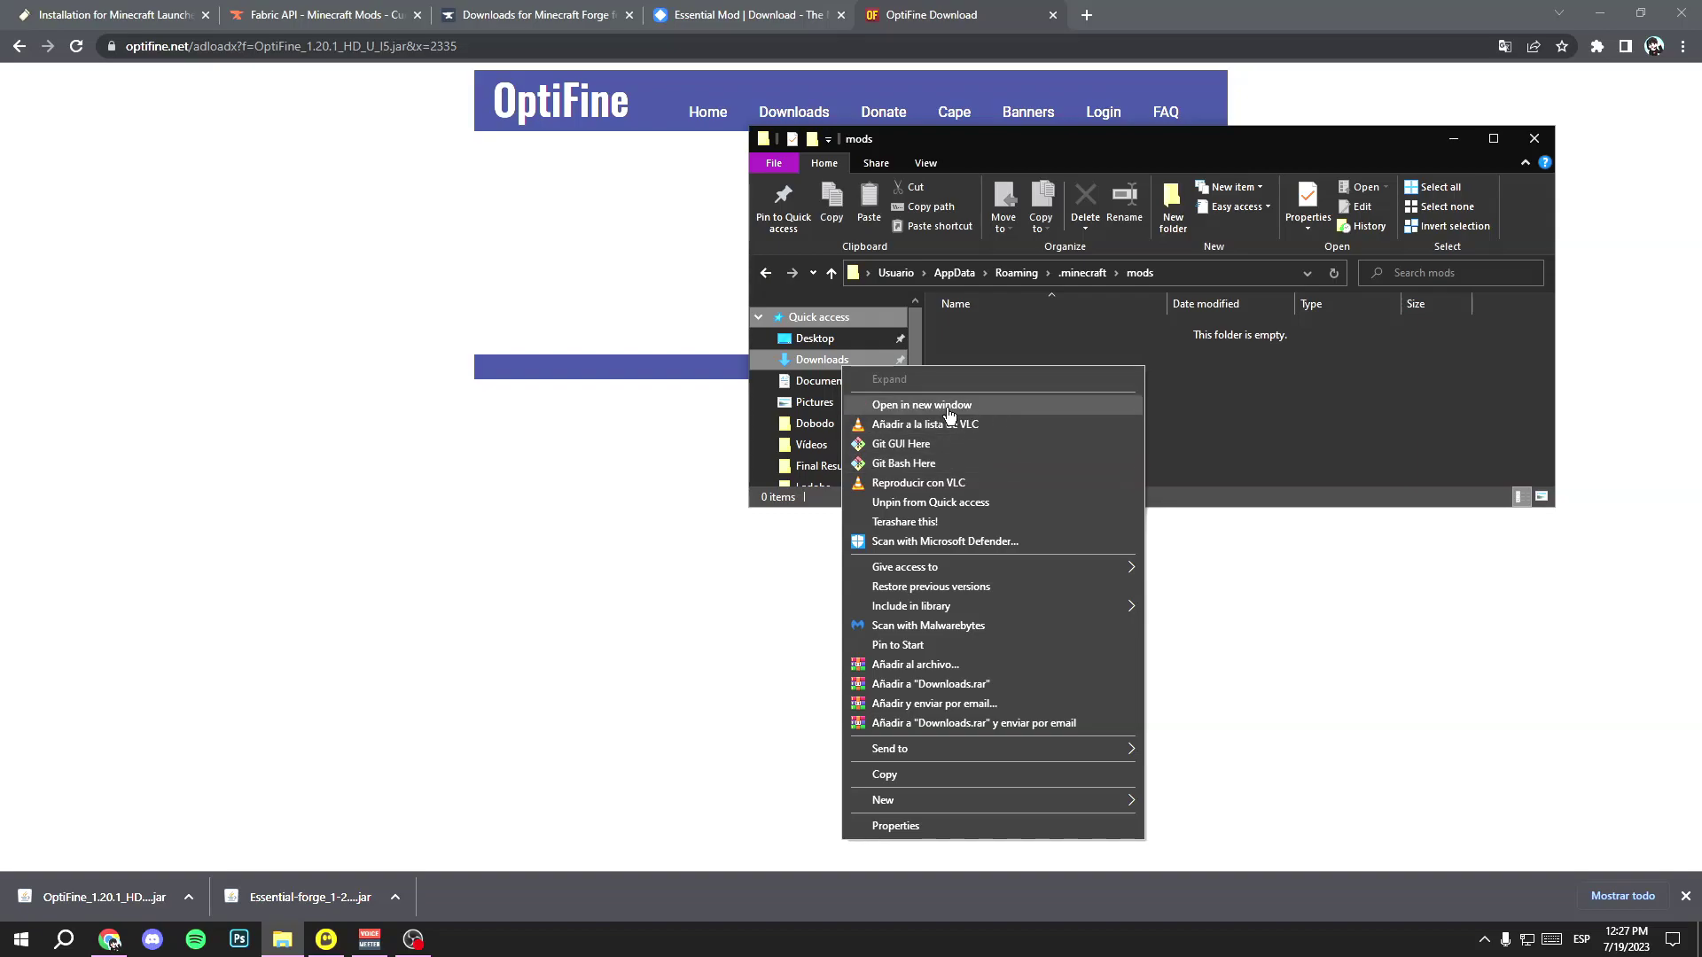
left_click(921, 405)
left_click_drag(380, 334, 325, 414)
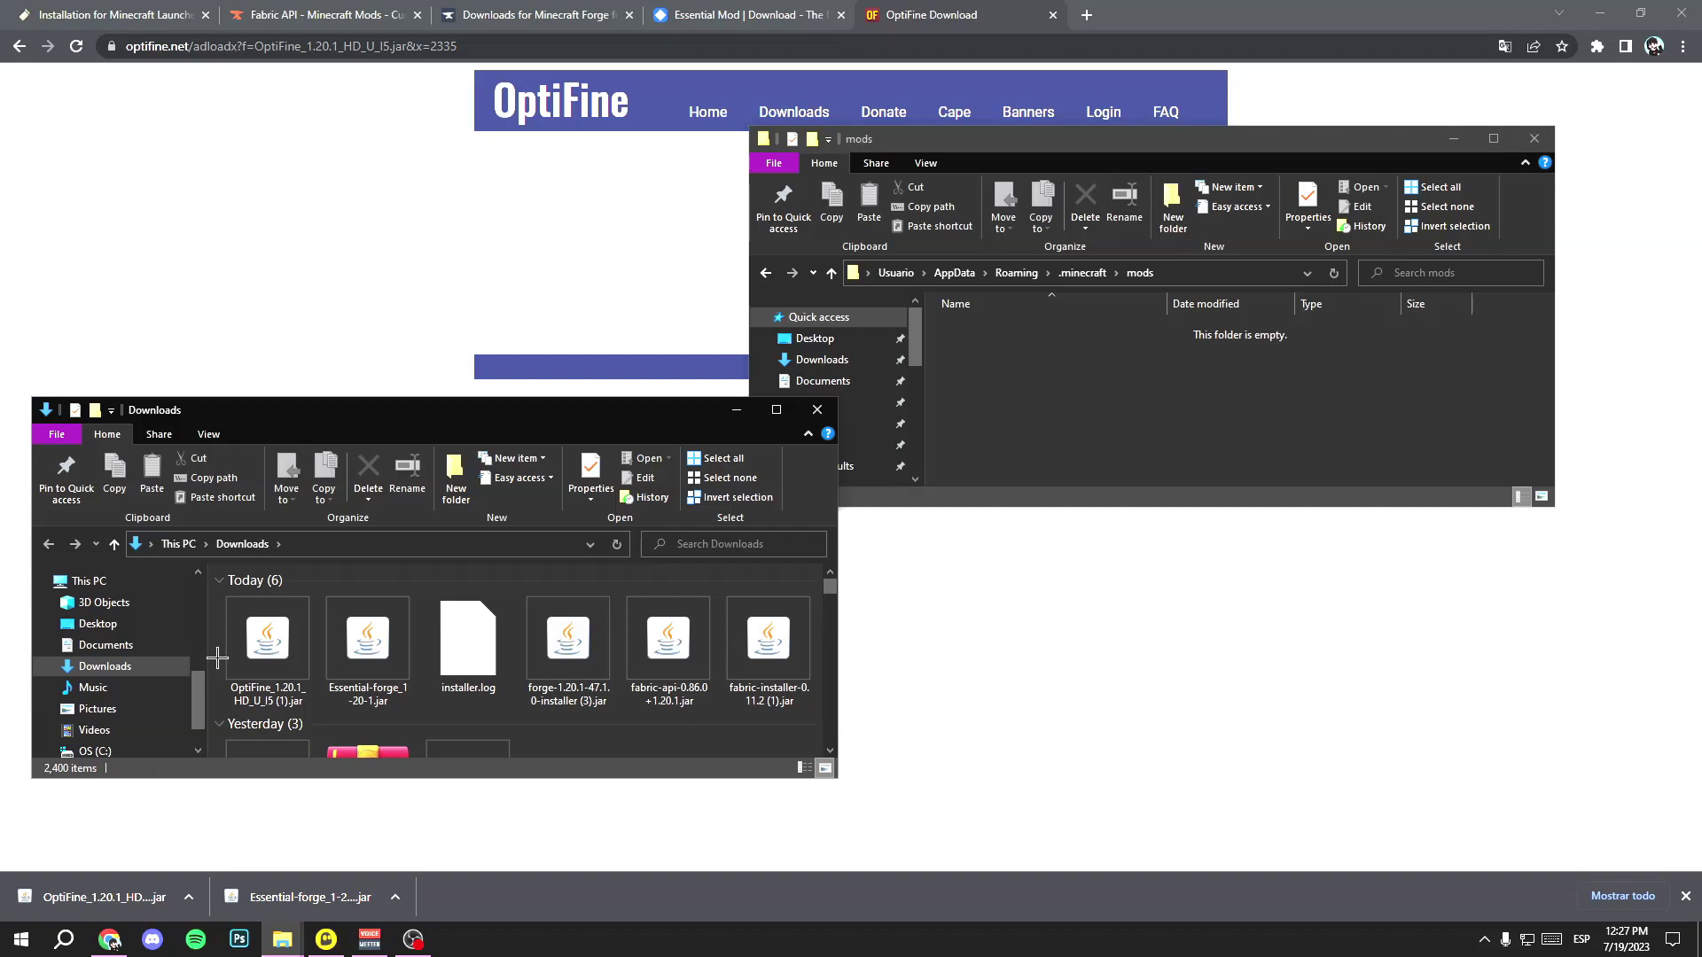
left_click_drag(217, 656, 1024, 408)
left_click(374, 656)
left_click_drag(266, 642, 1031, 357)
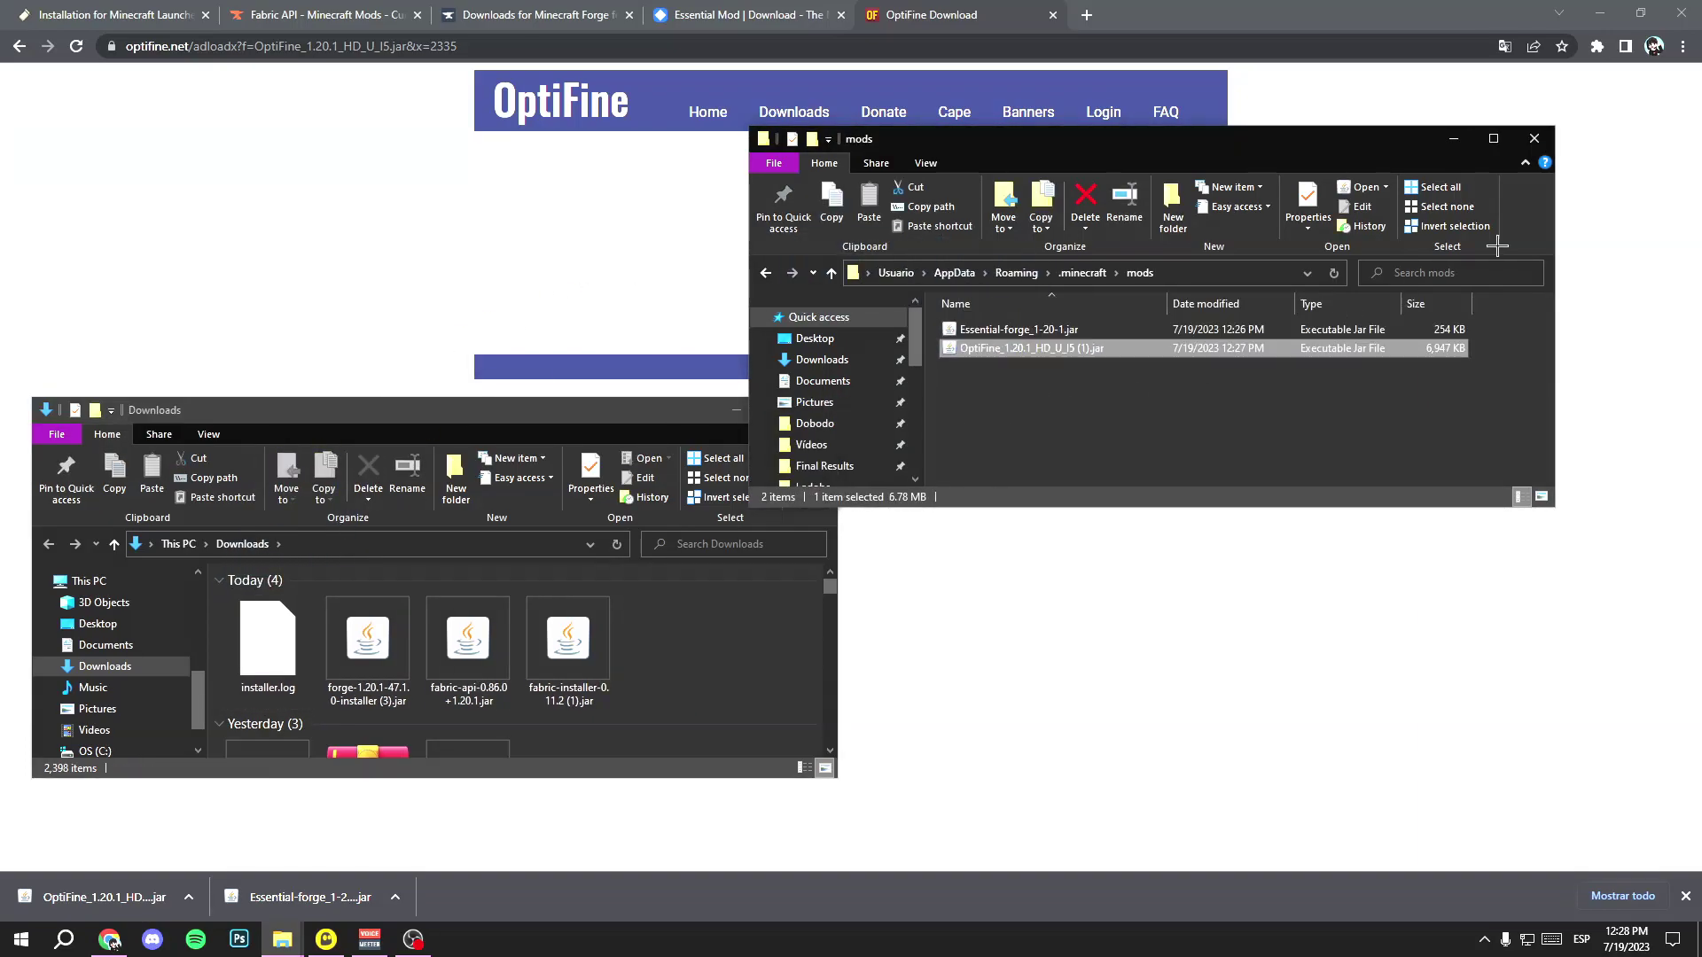
left_click(1522, 127)
key("alt+F4")
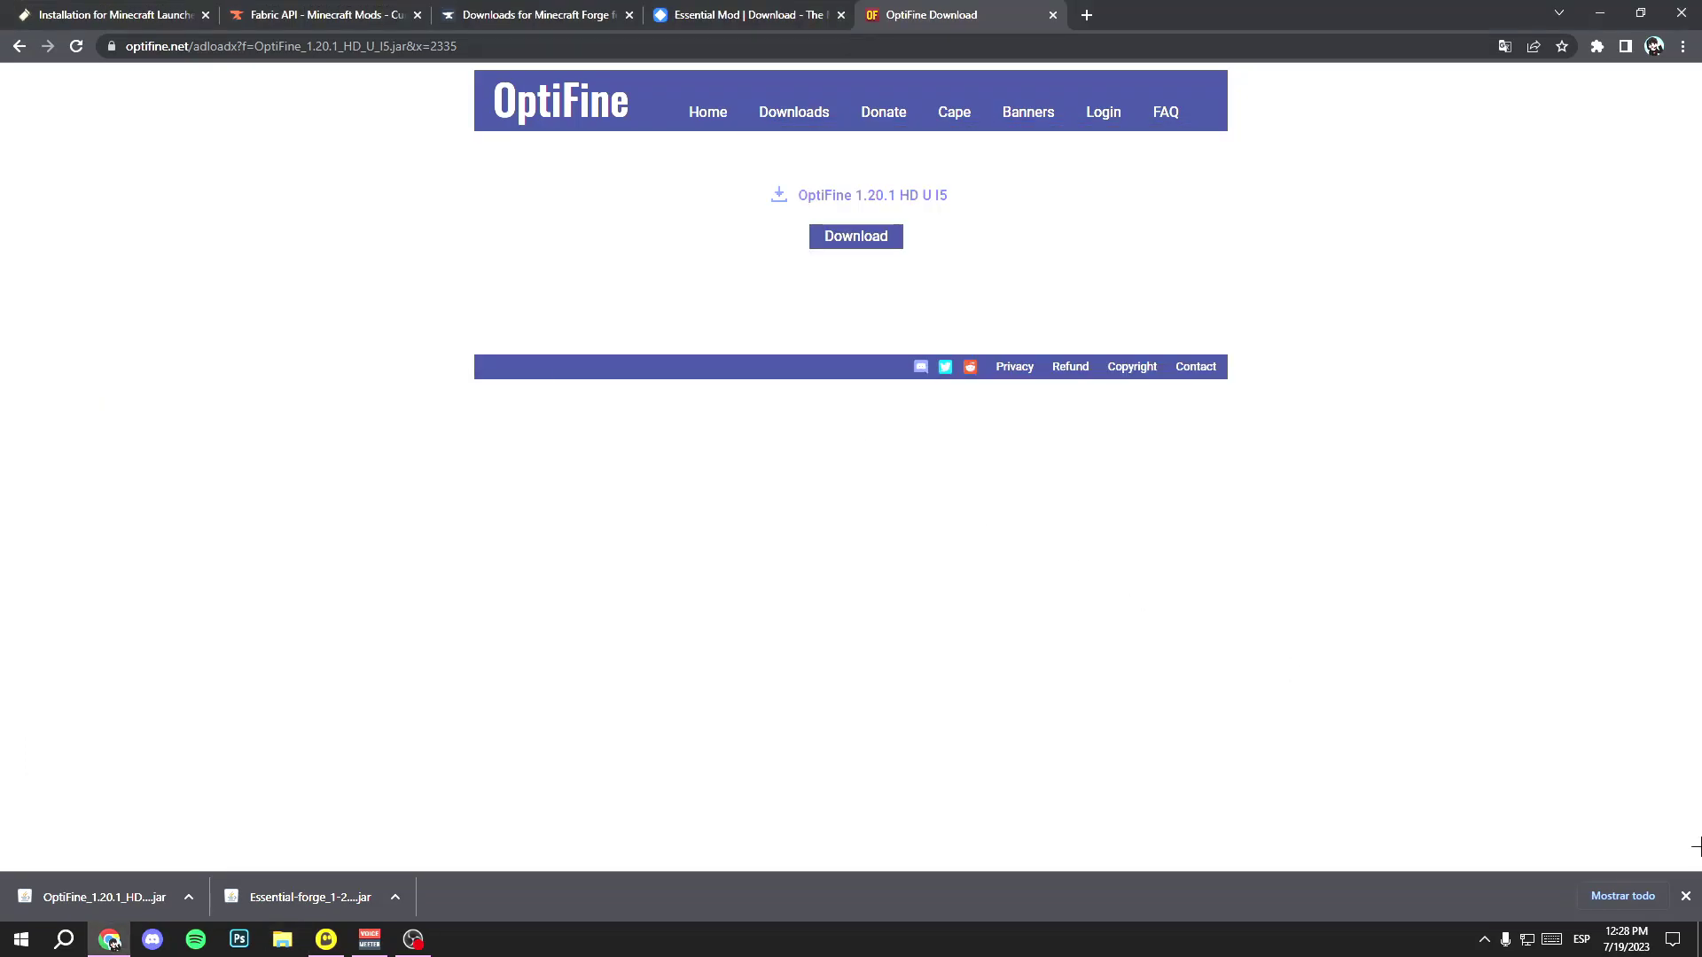
Step: Launch the forge installation from the Minecraft Launcher, confirming the modified-installation warning
left_click(1686, 896)
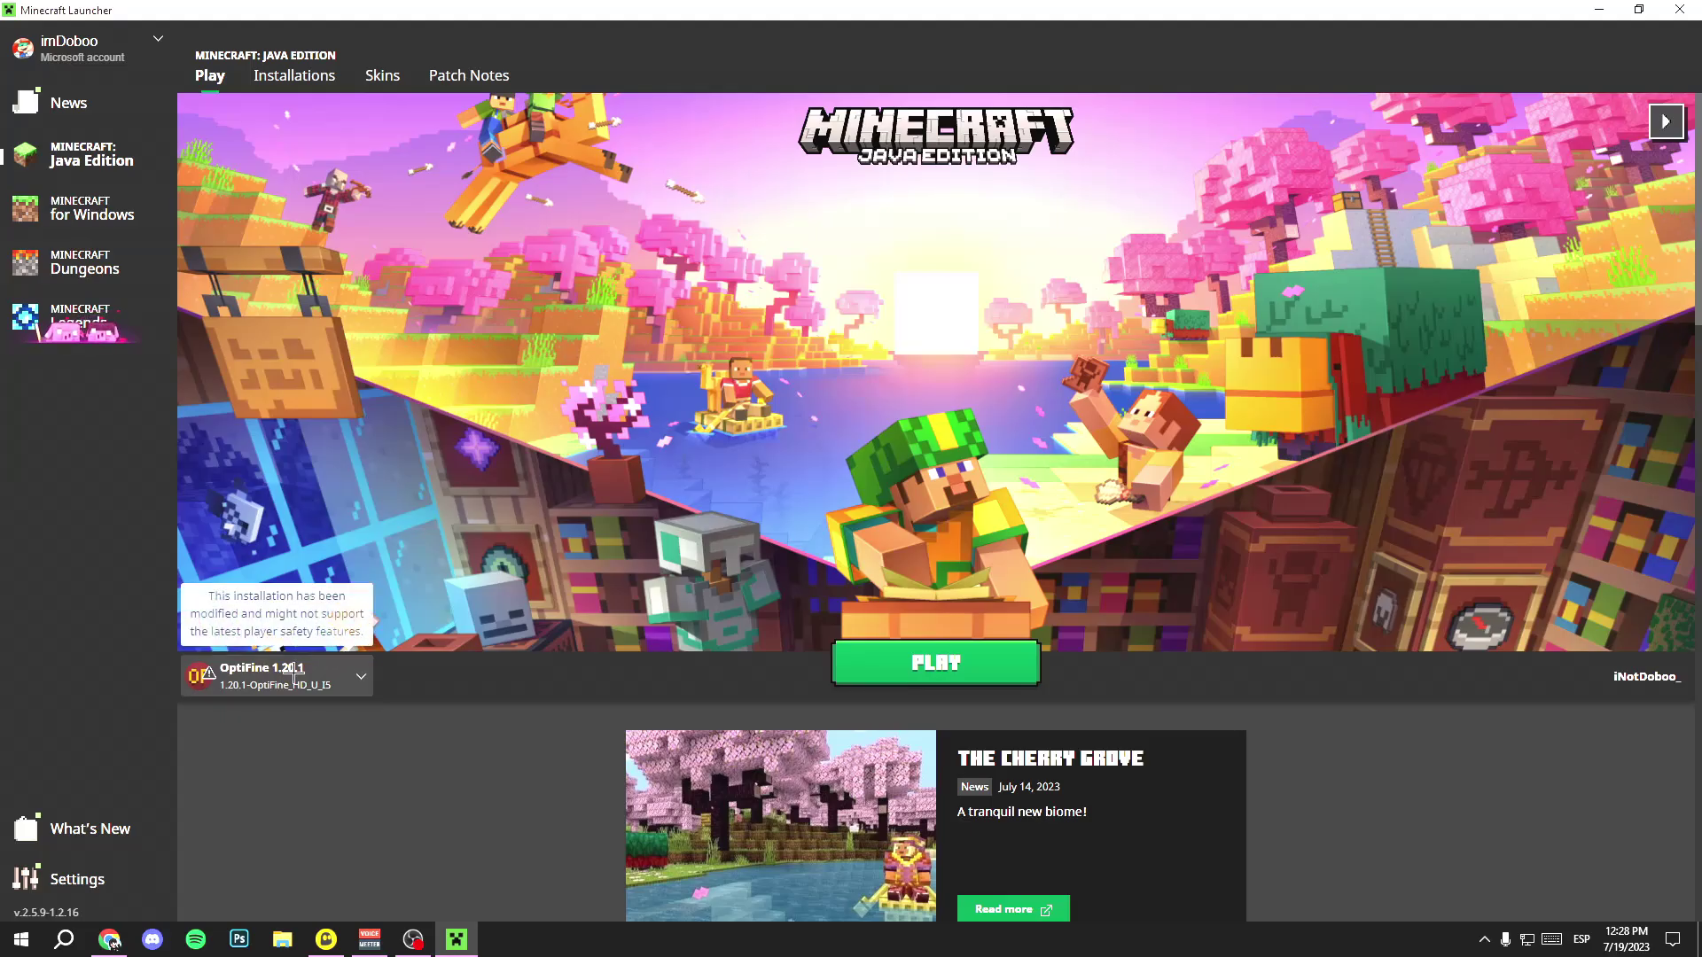
left_click(266, 677)
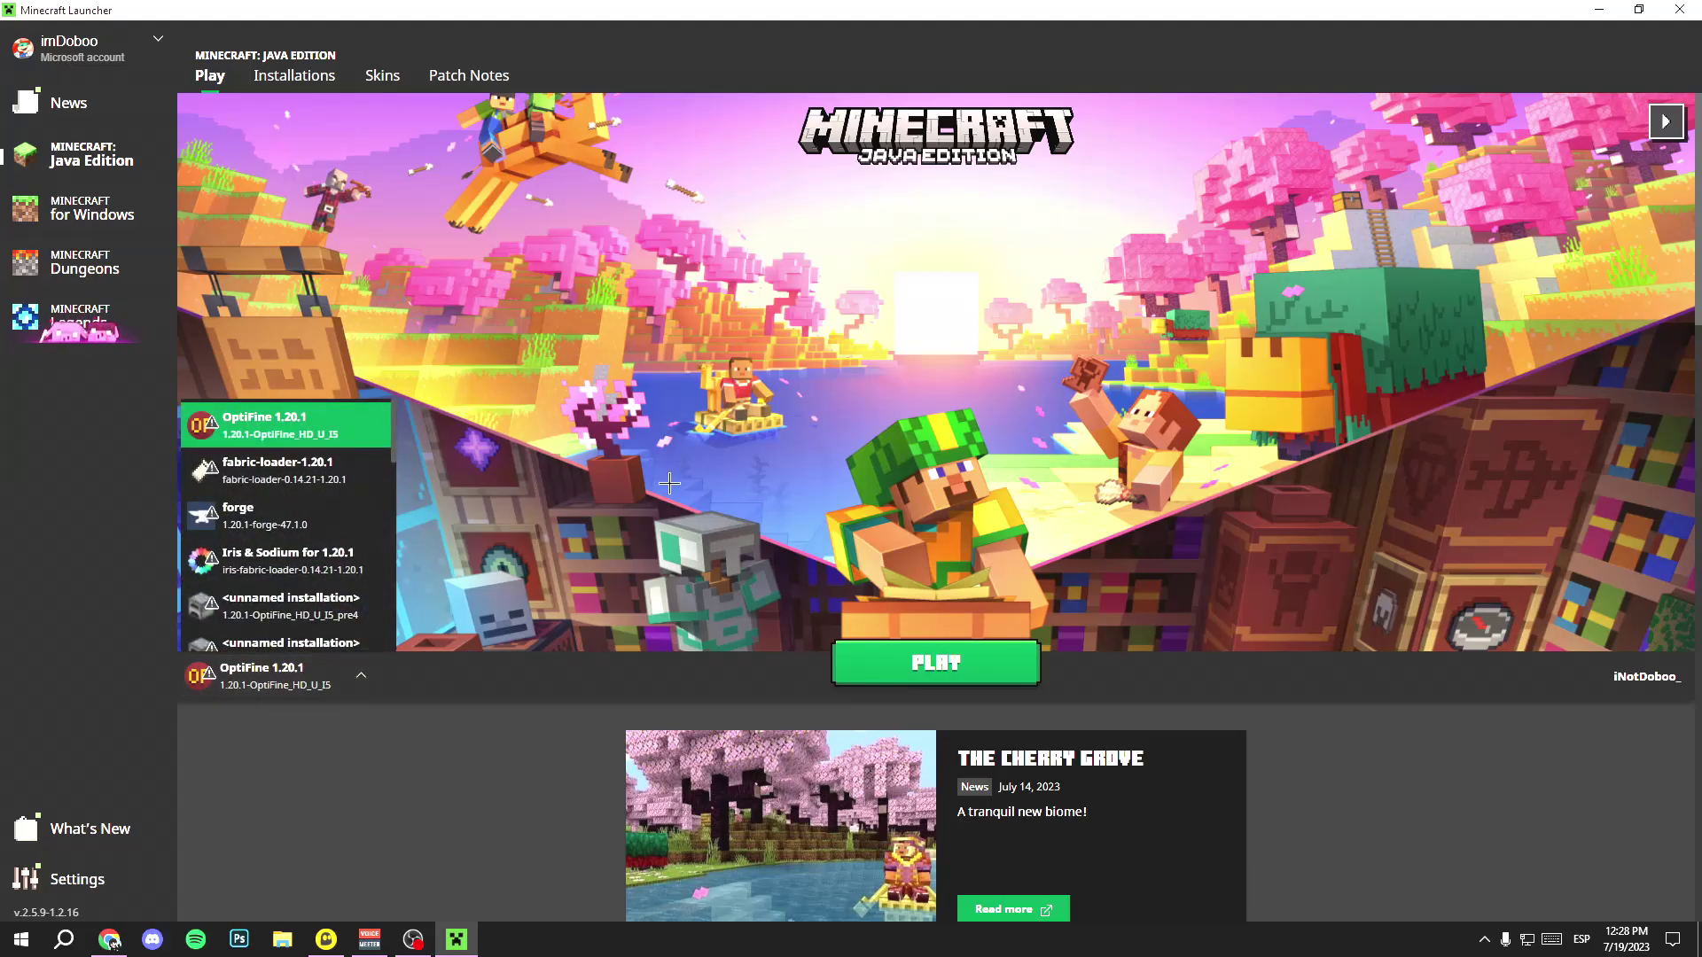
left_click(271, 524)
left_click(864, 666)
left_click(1044, 567)
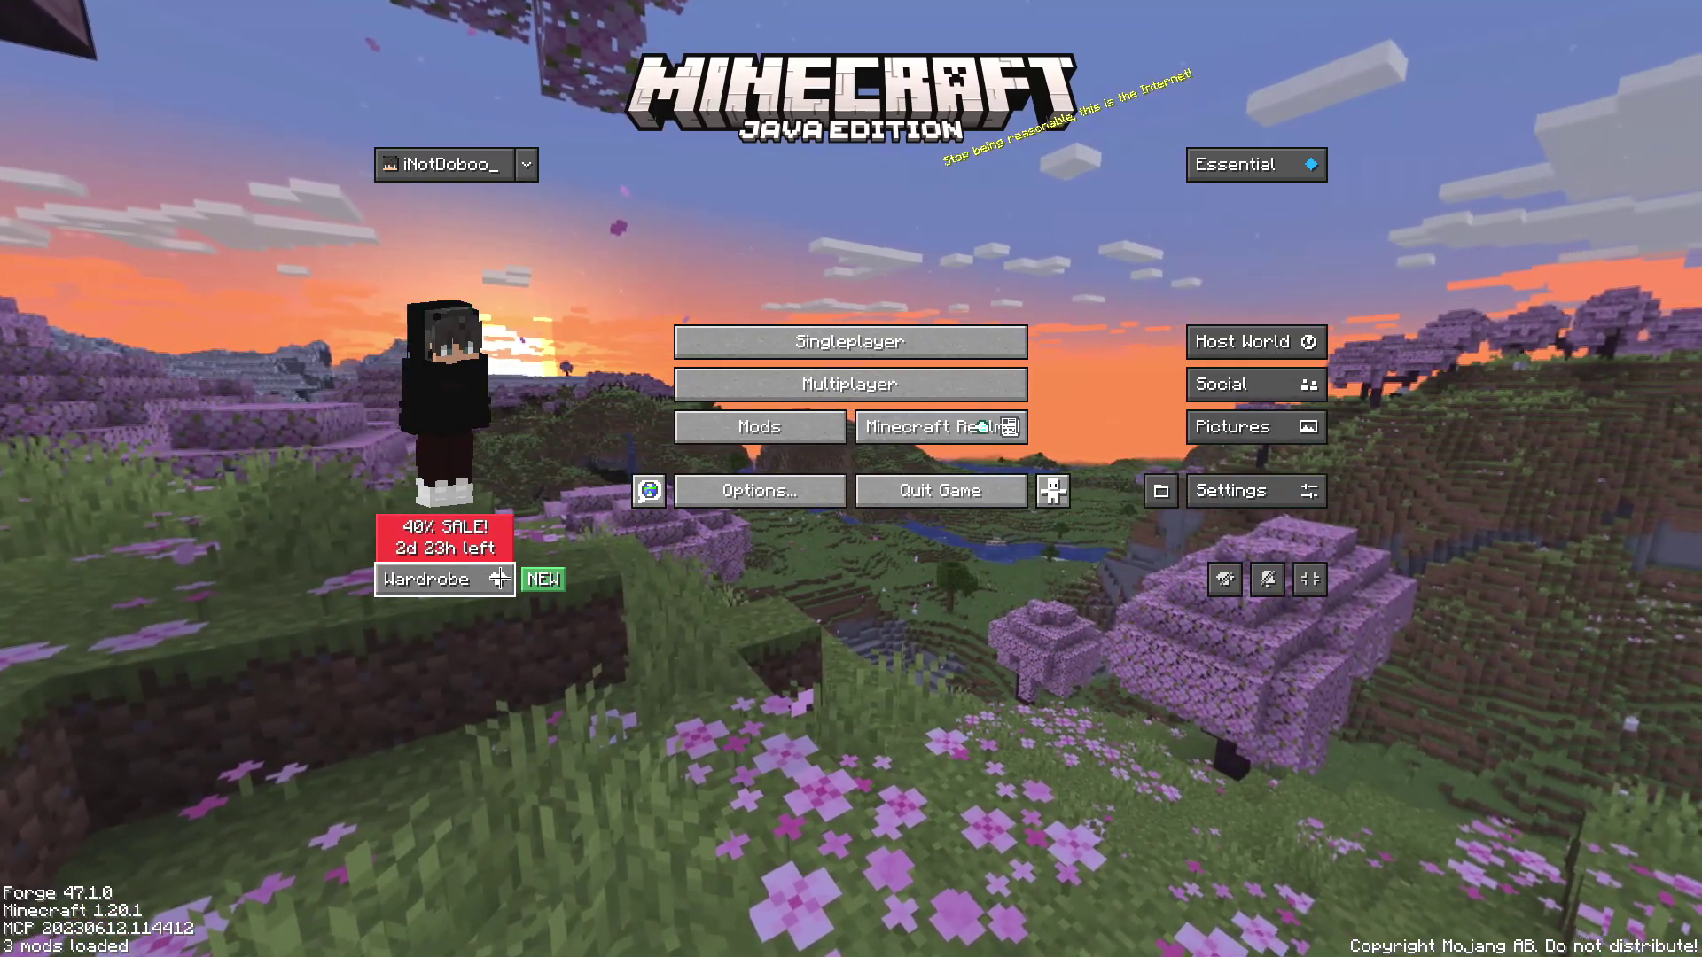
left_click(499, 579)
scroll(612, 543, "down", 2)
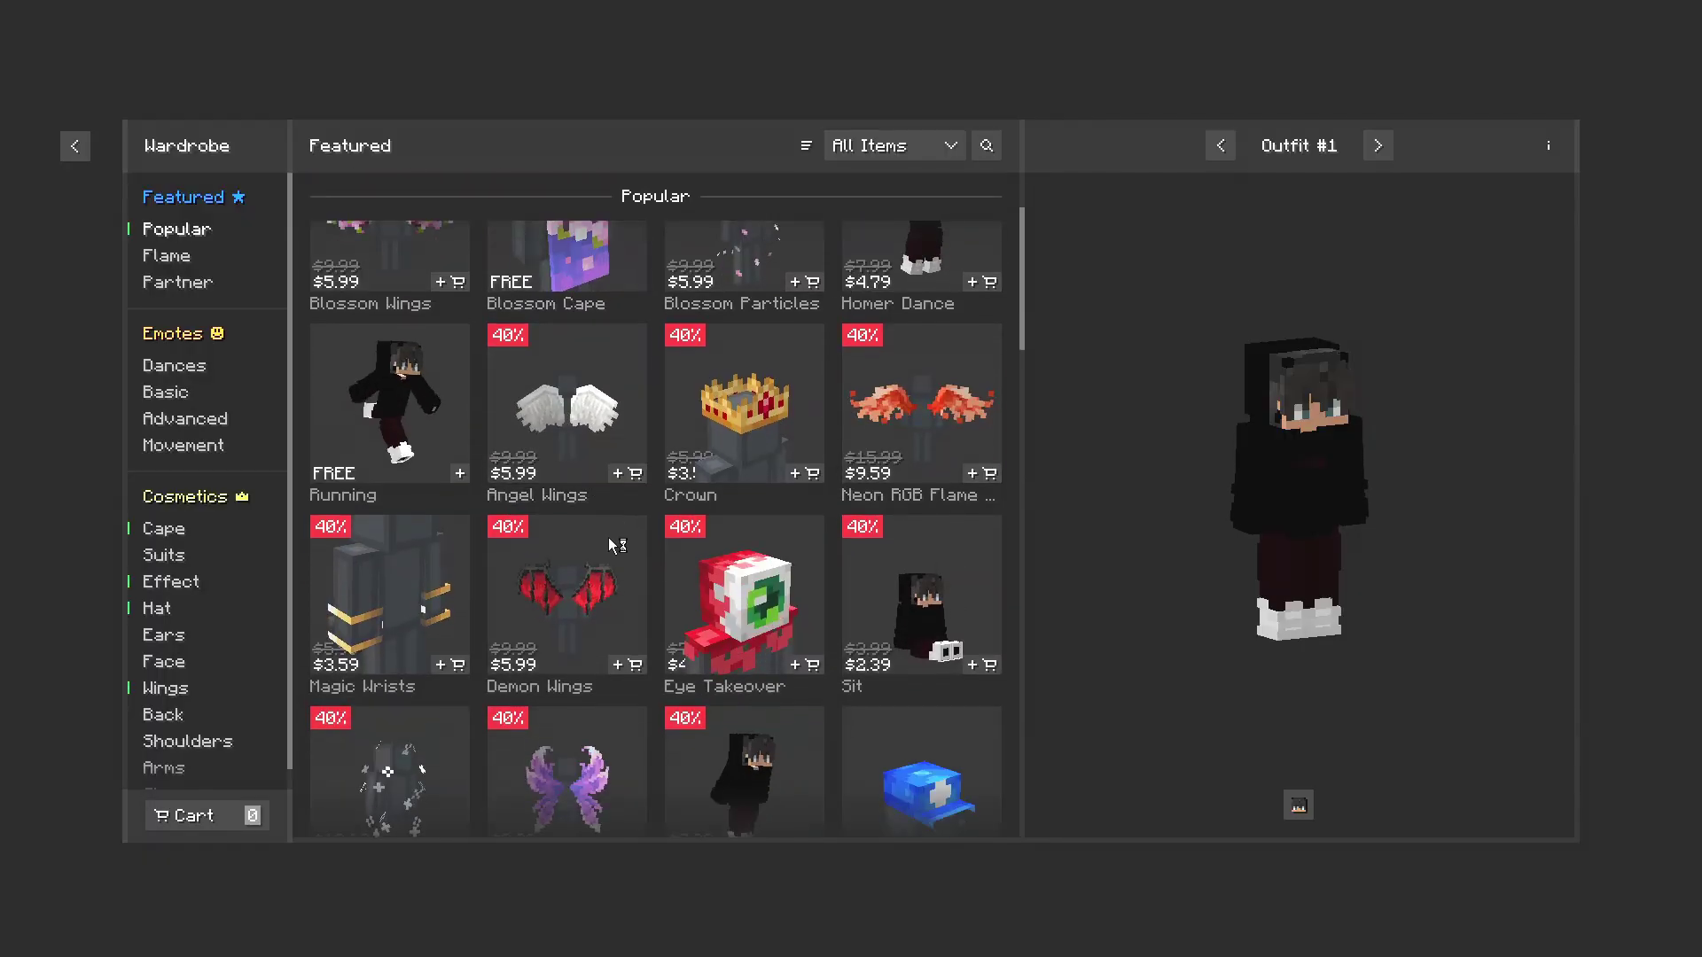
scroll(702, 498, "down", 2)
left_click_drag(1022, 361, 988, 281)
scroll(397, 390, "up", 4)
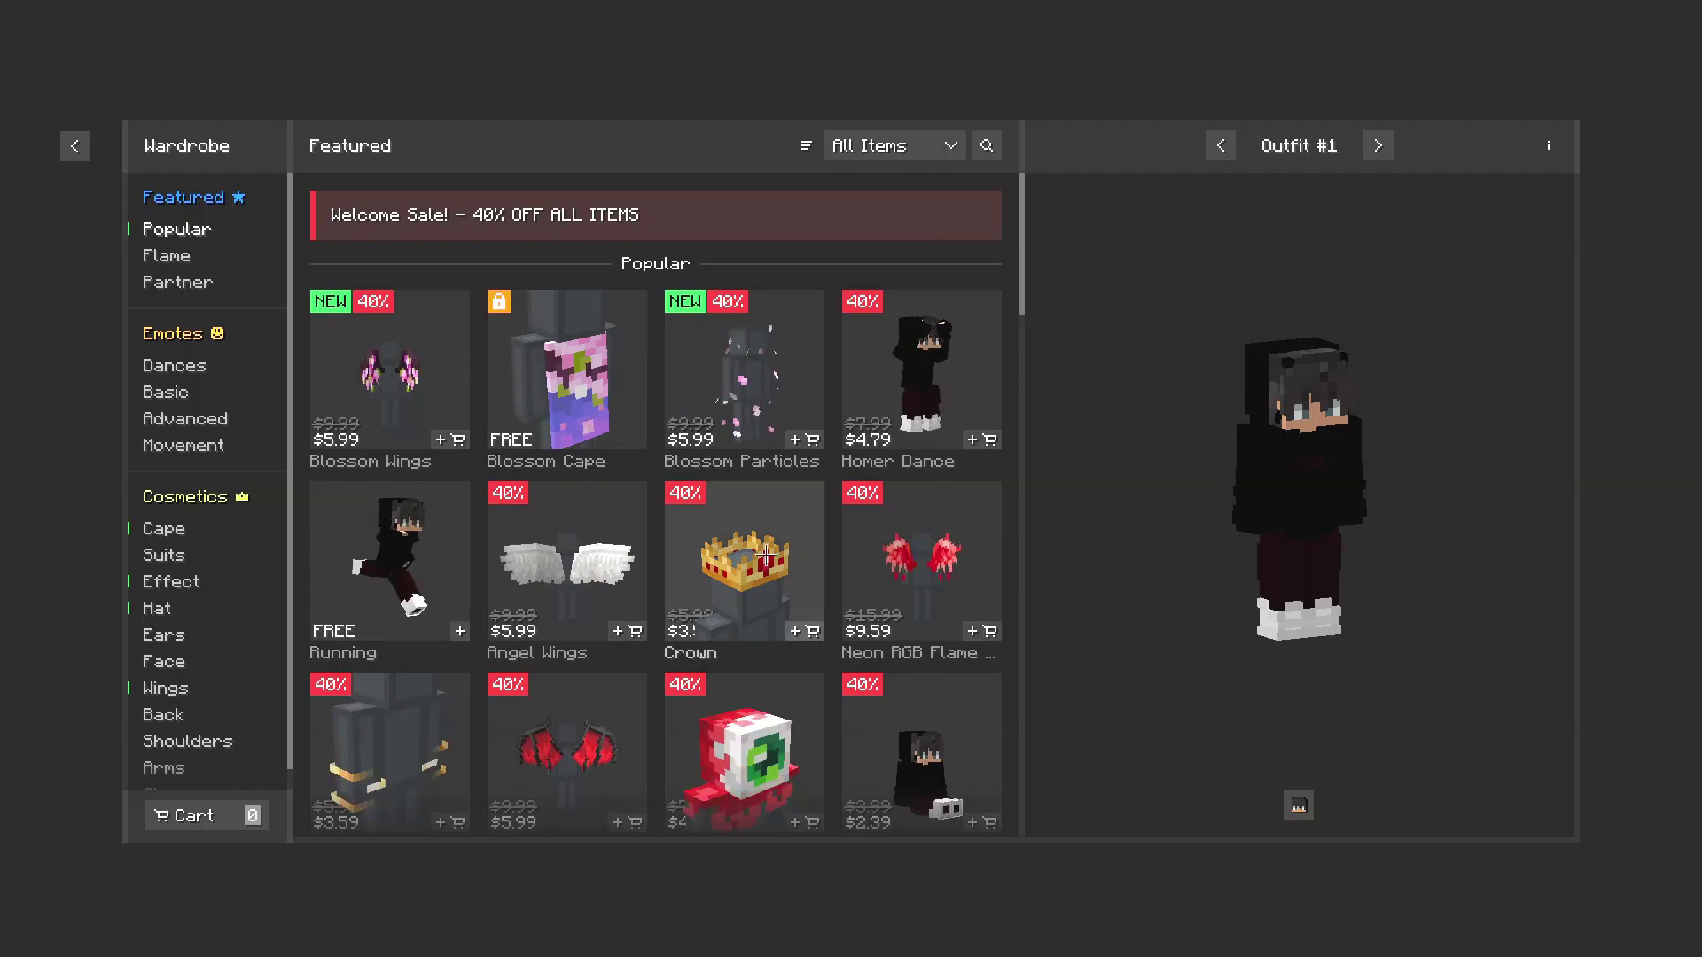
scroll(718, 620, "down", 1)
scroll(718, 620, "up", 1)
key("Escape")
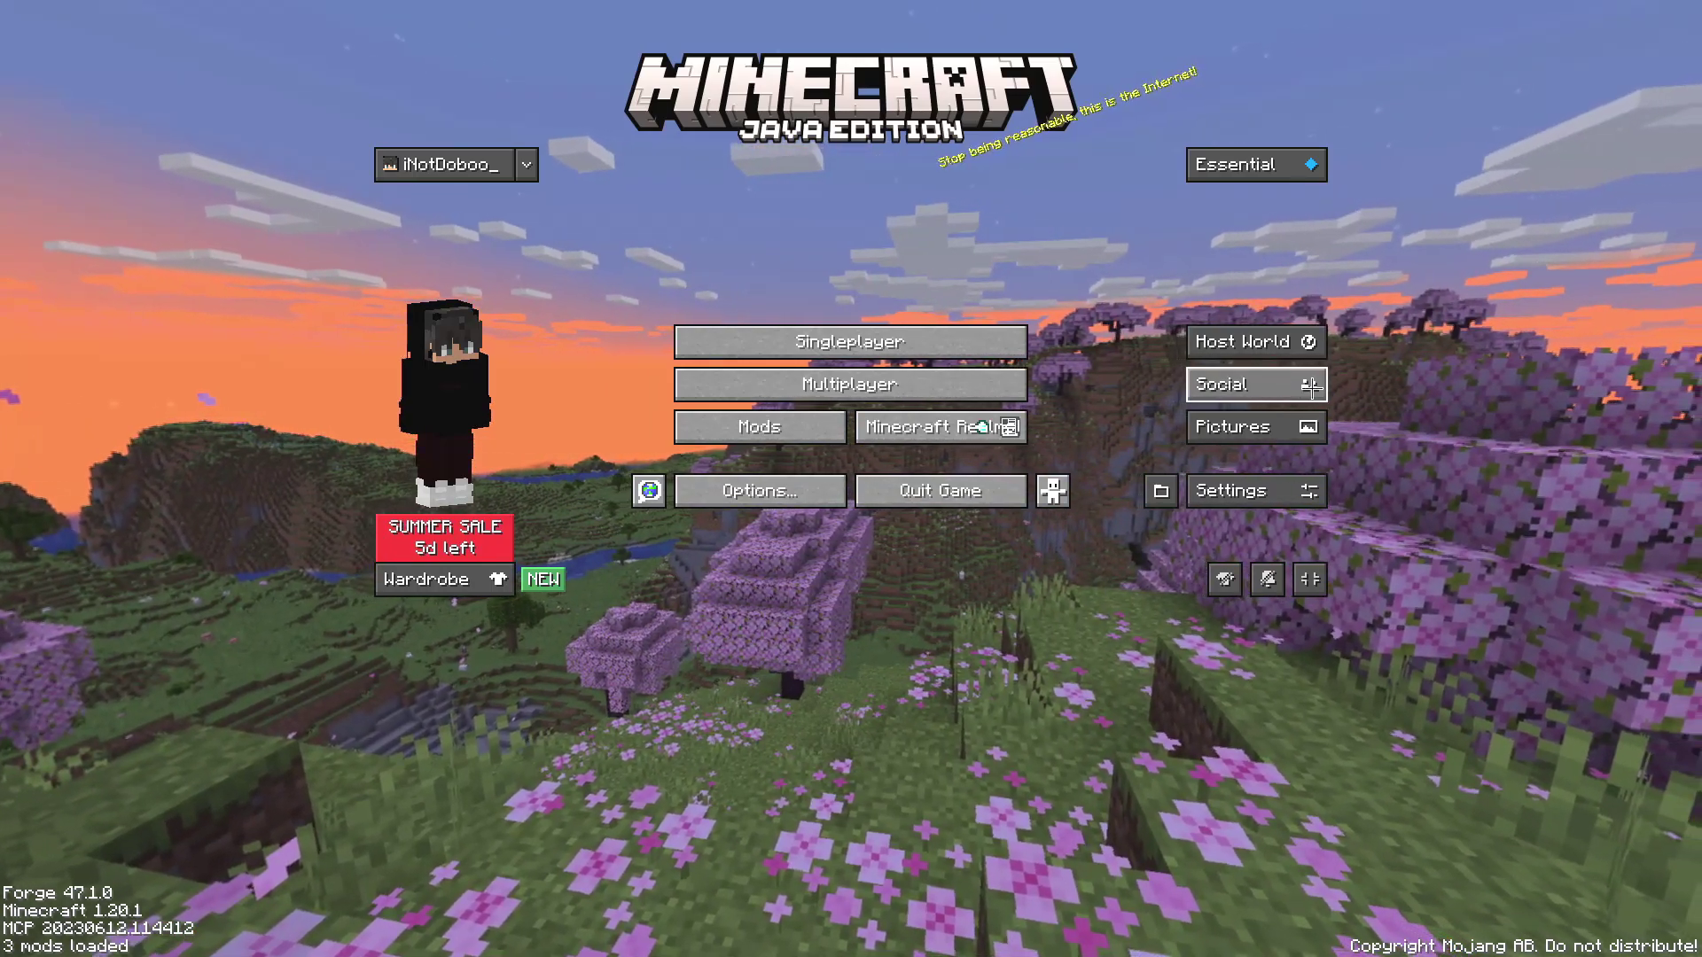
left_click(1263, 391)
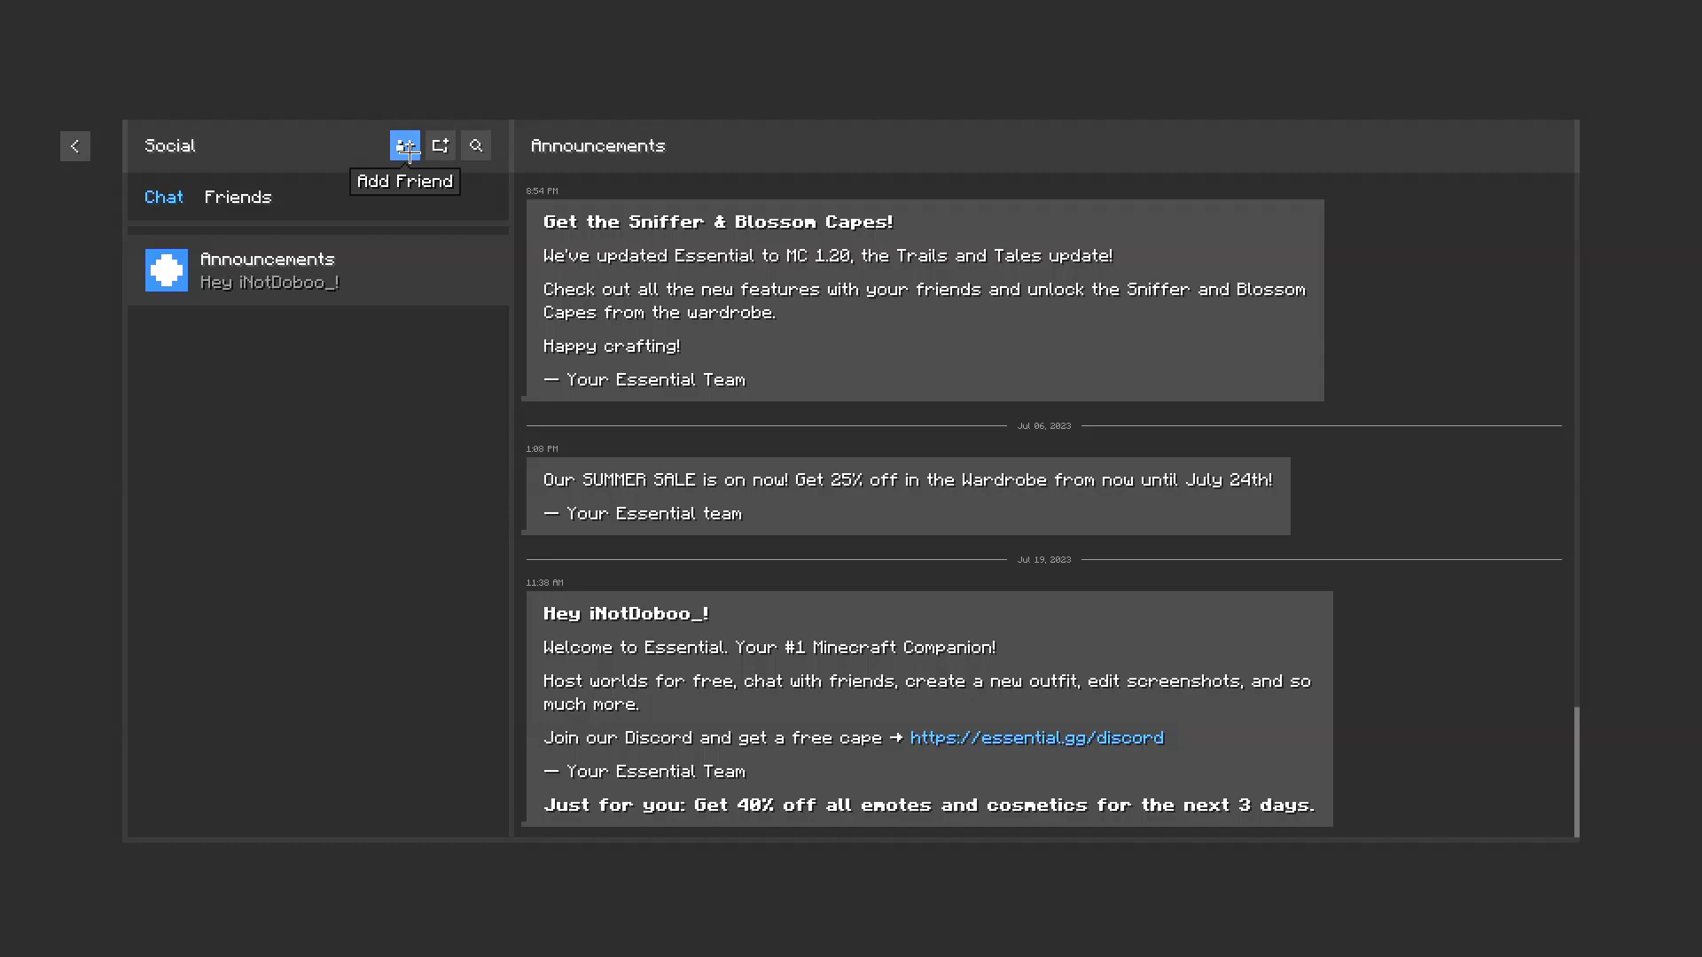
left_click(406, 147)
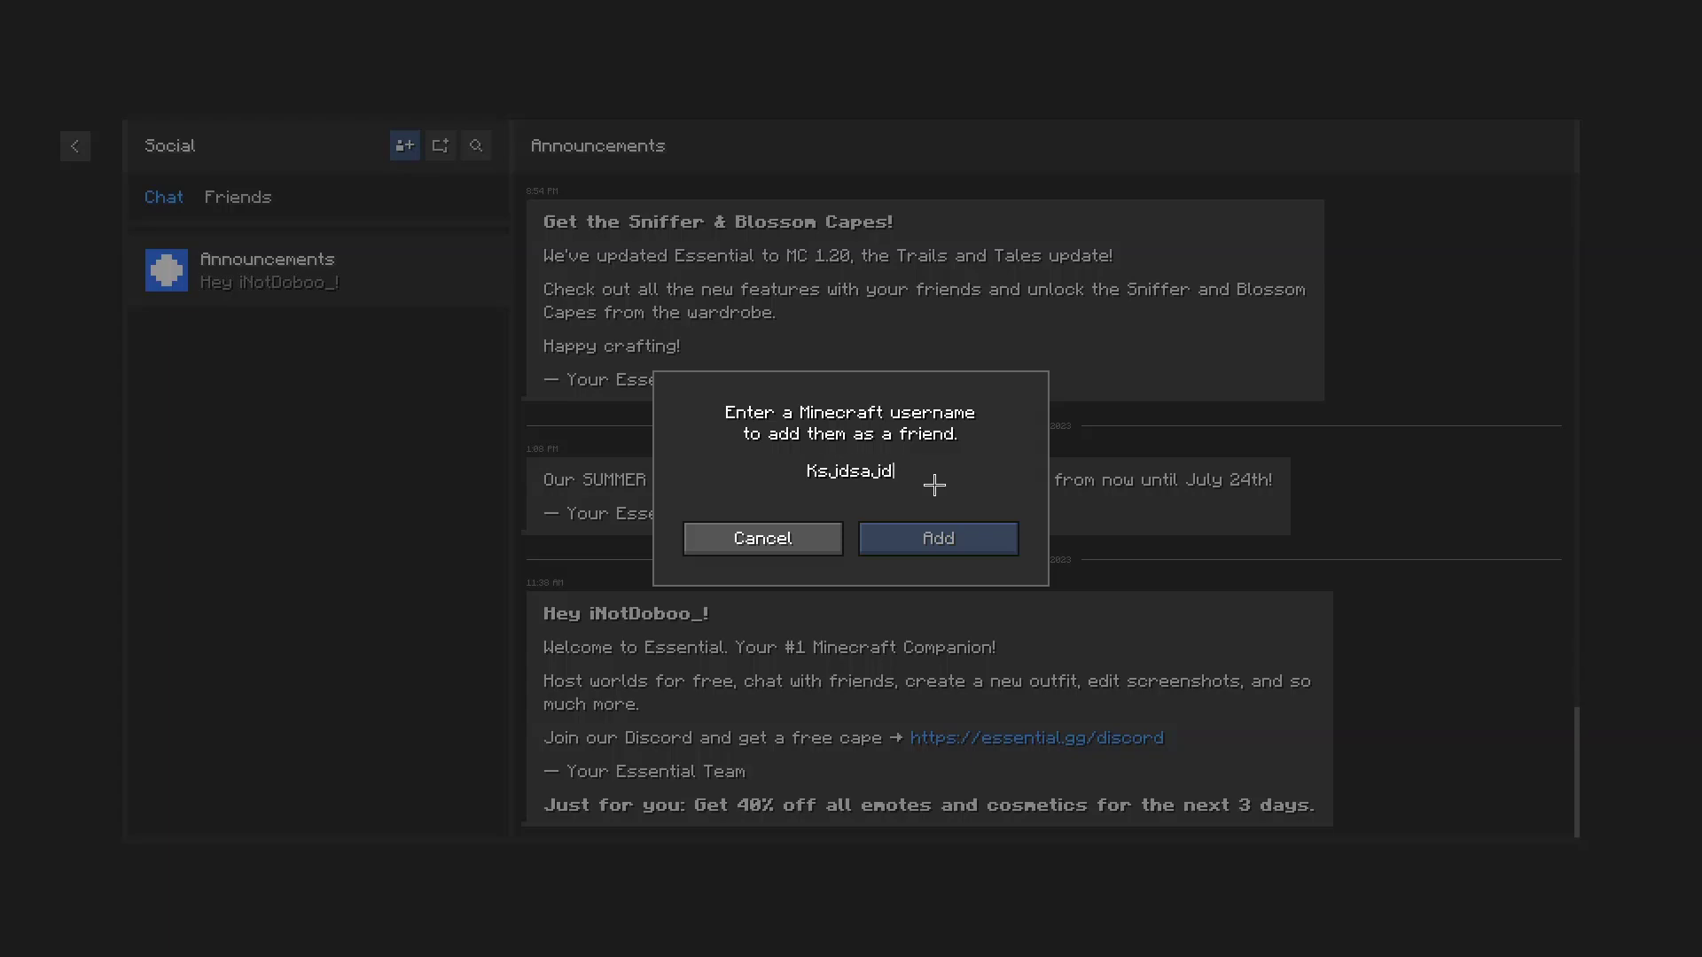
key("Escape")
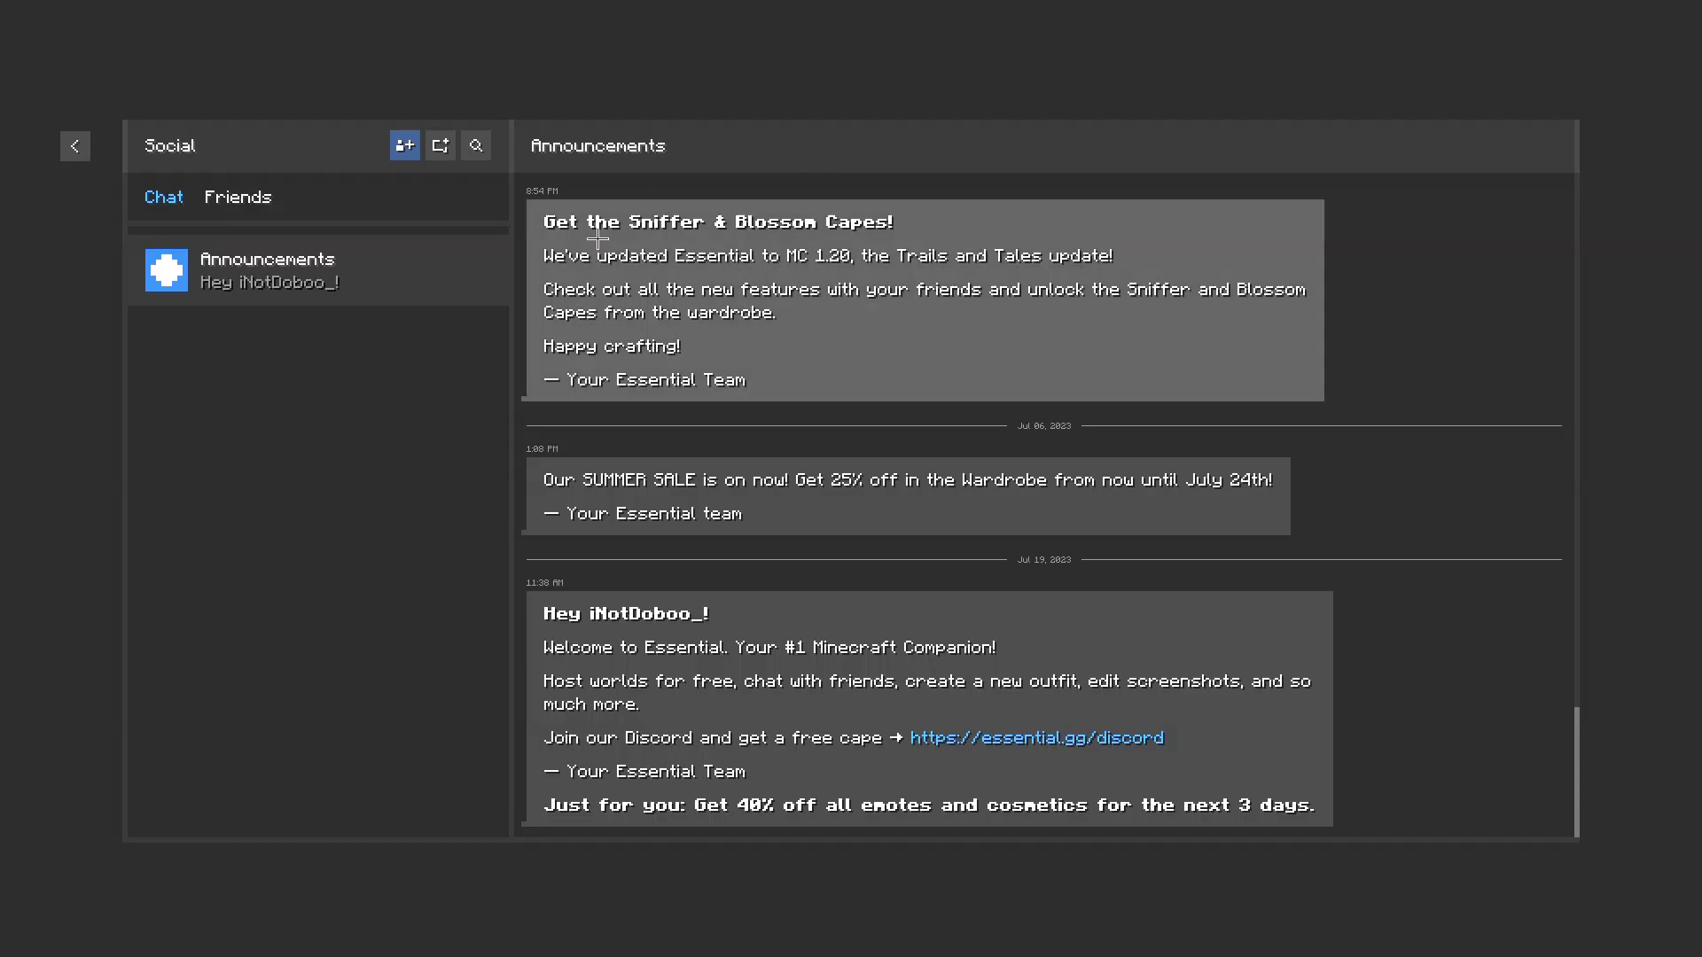
left_click(77, 147)
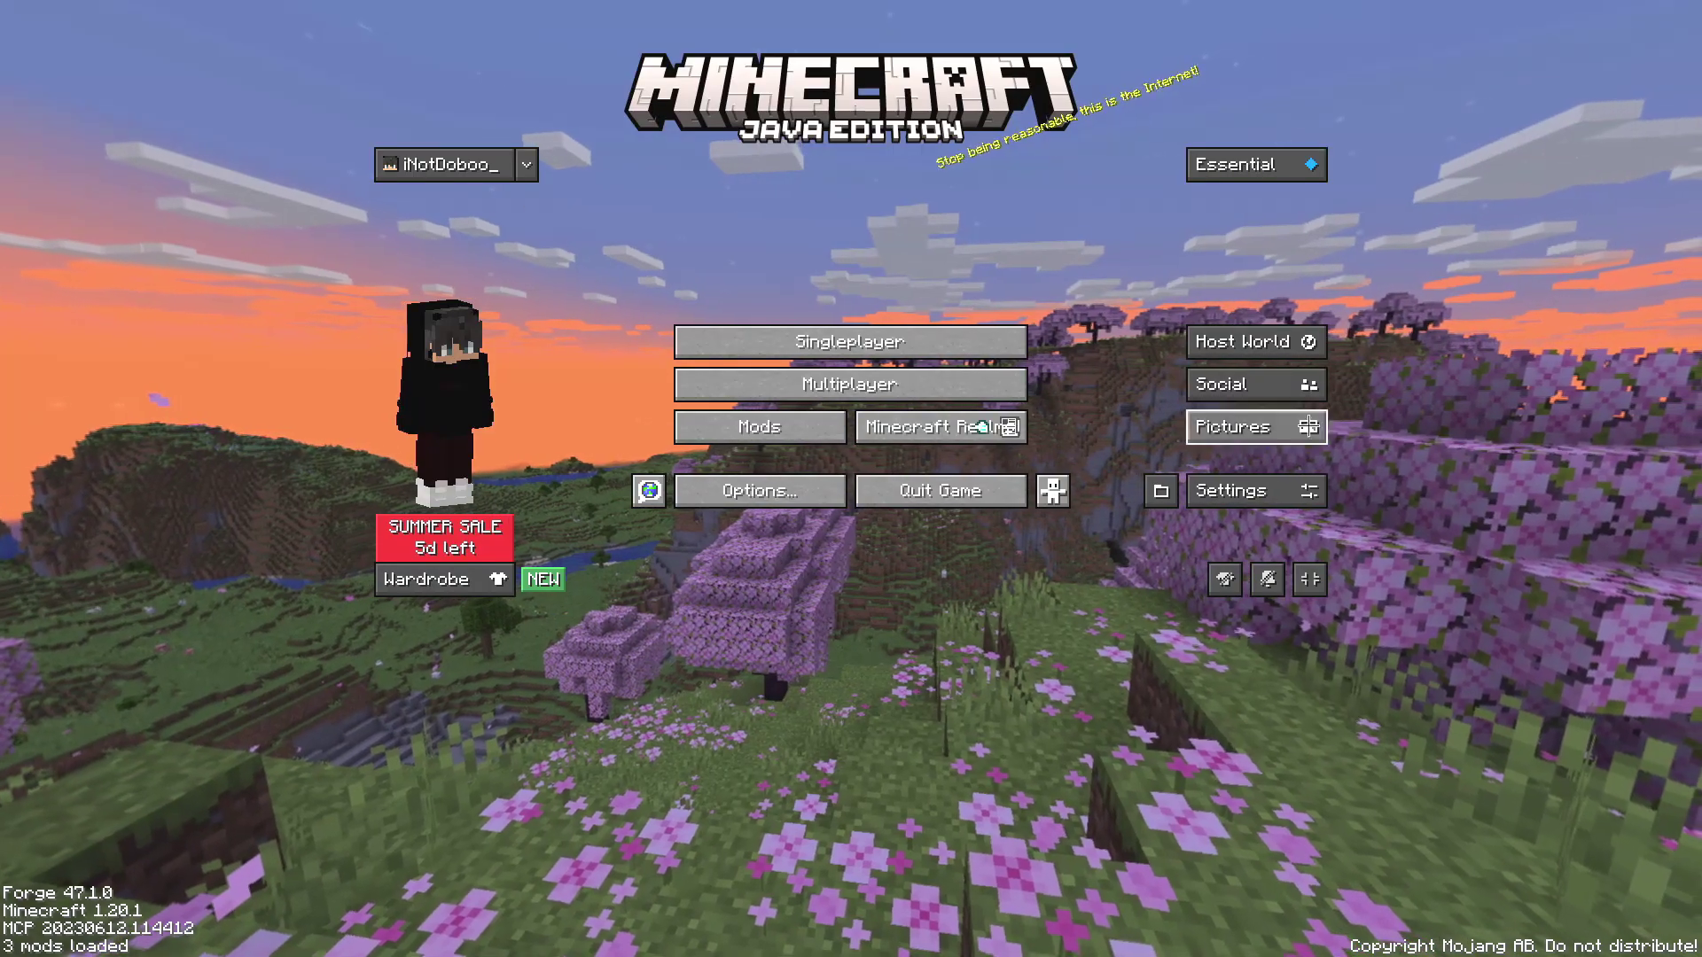
Step: Load the singleplayer world New World (29) and switch to third-person front view
left_click(849, 341)
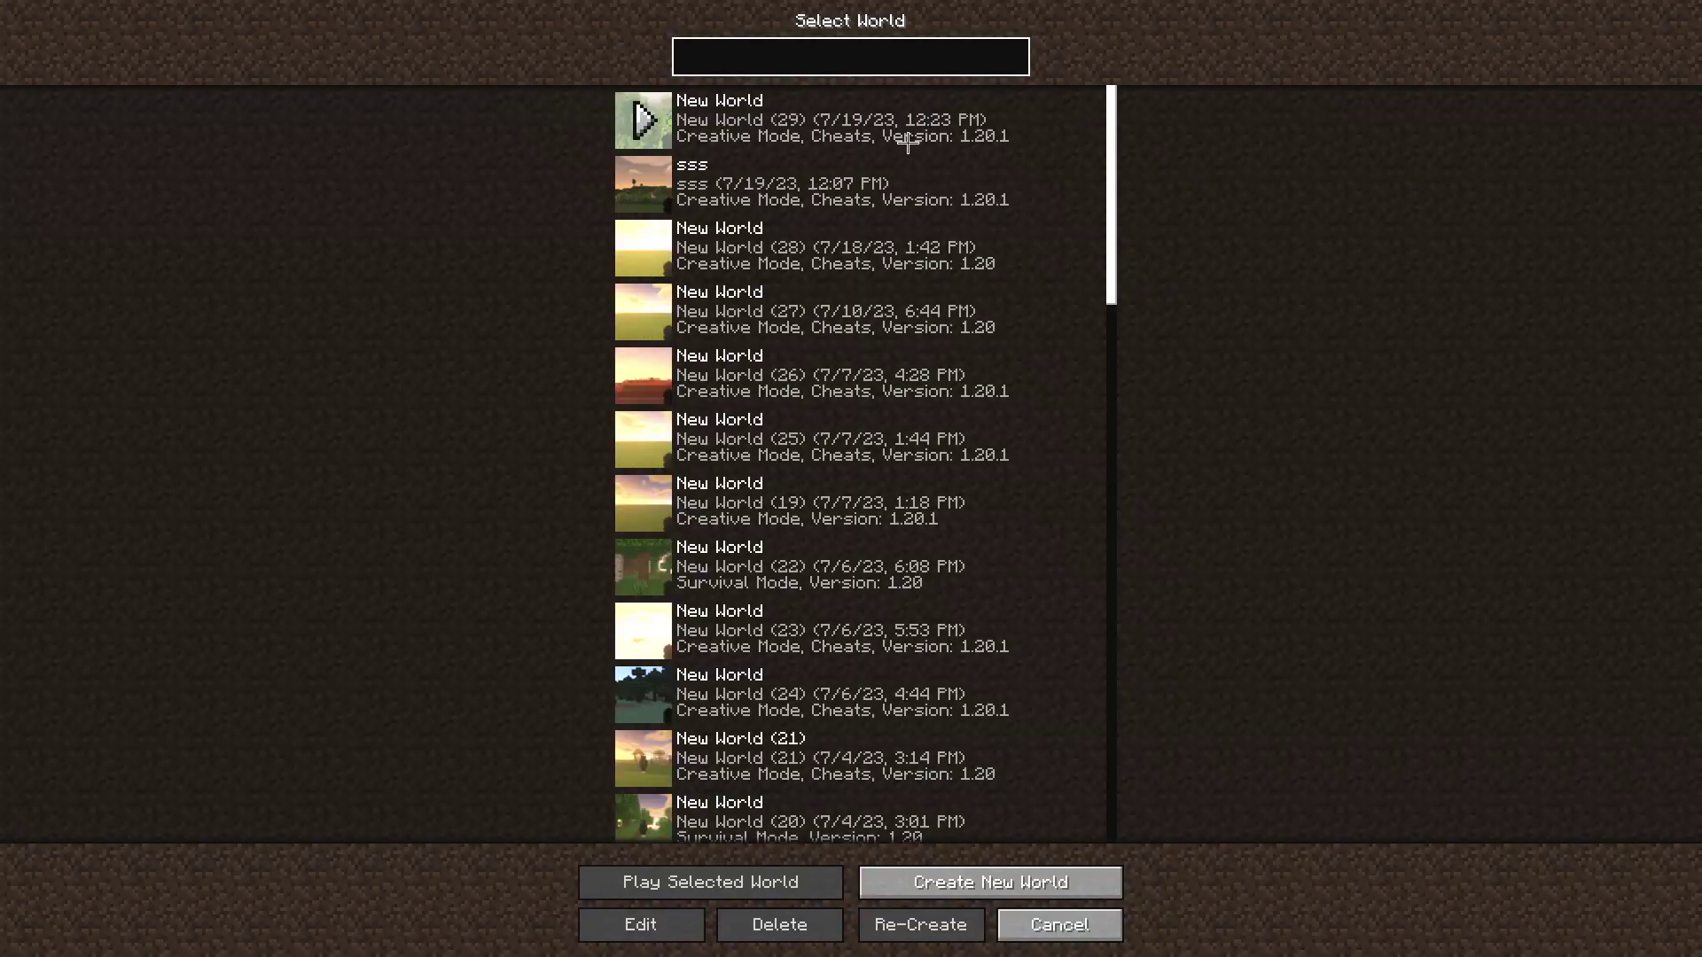
double_click(942, 128)
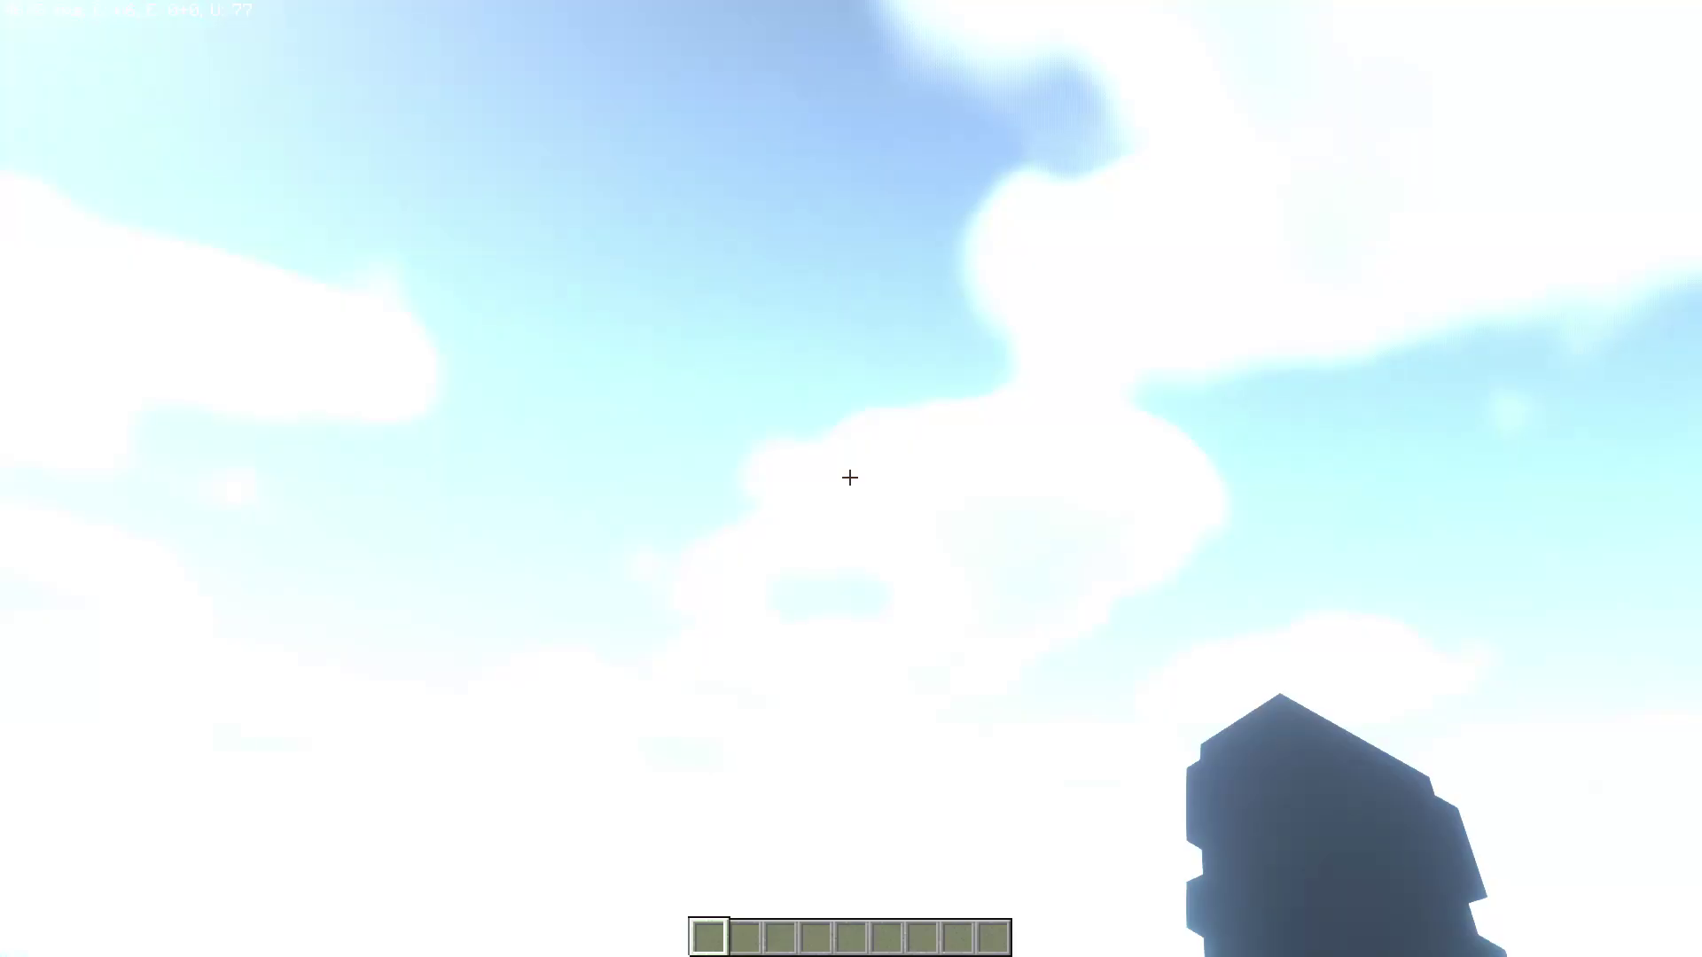
key("F5")
key("F5")
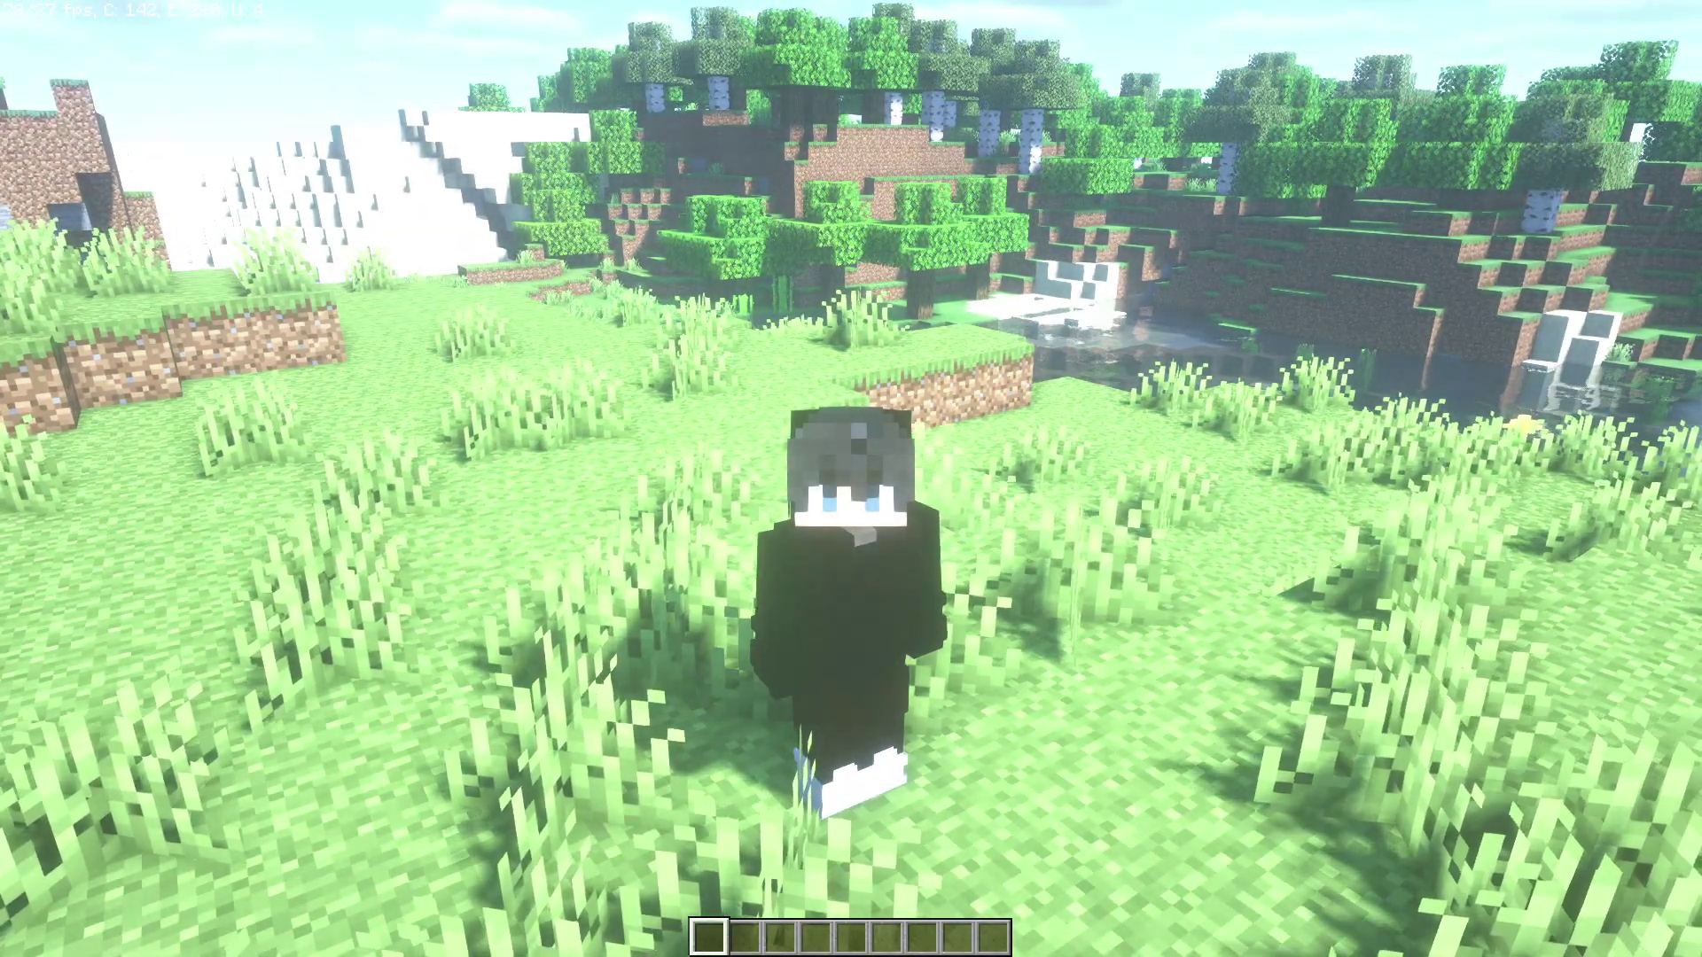
Step: Host the world online in Creative mode with basic settings, inviting nobody yet, then resume play
key("Escape")
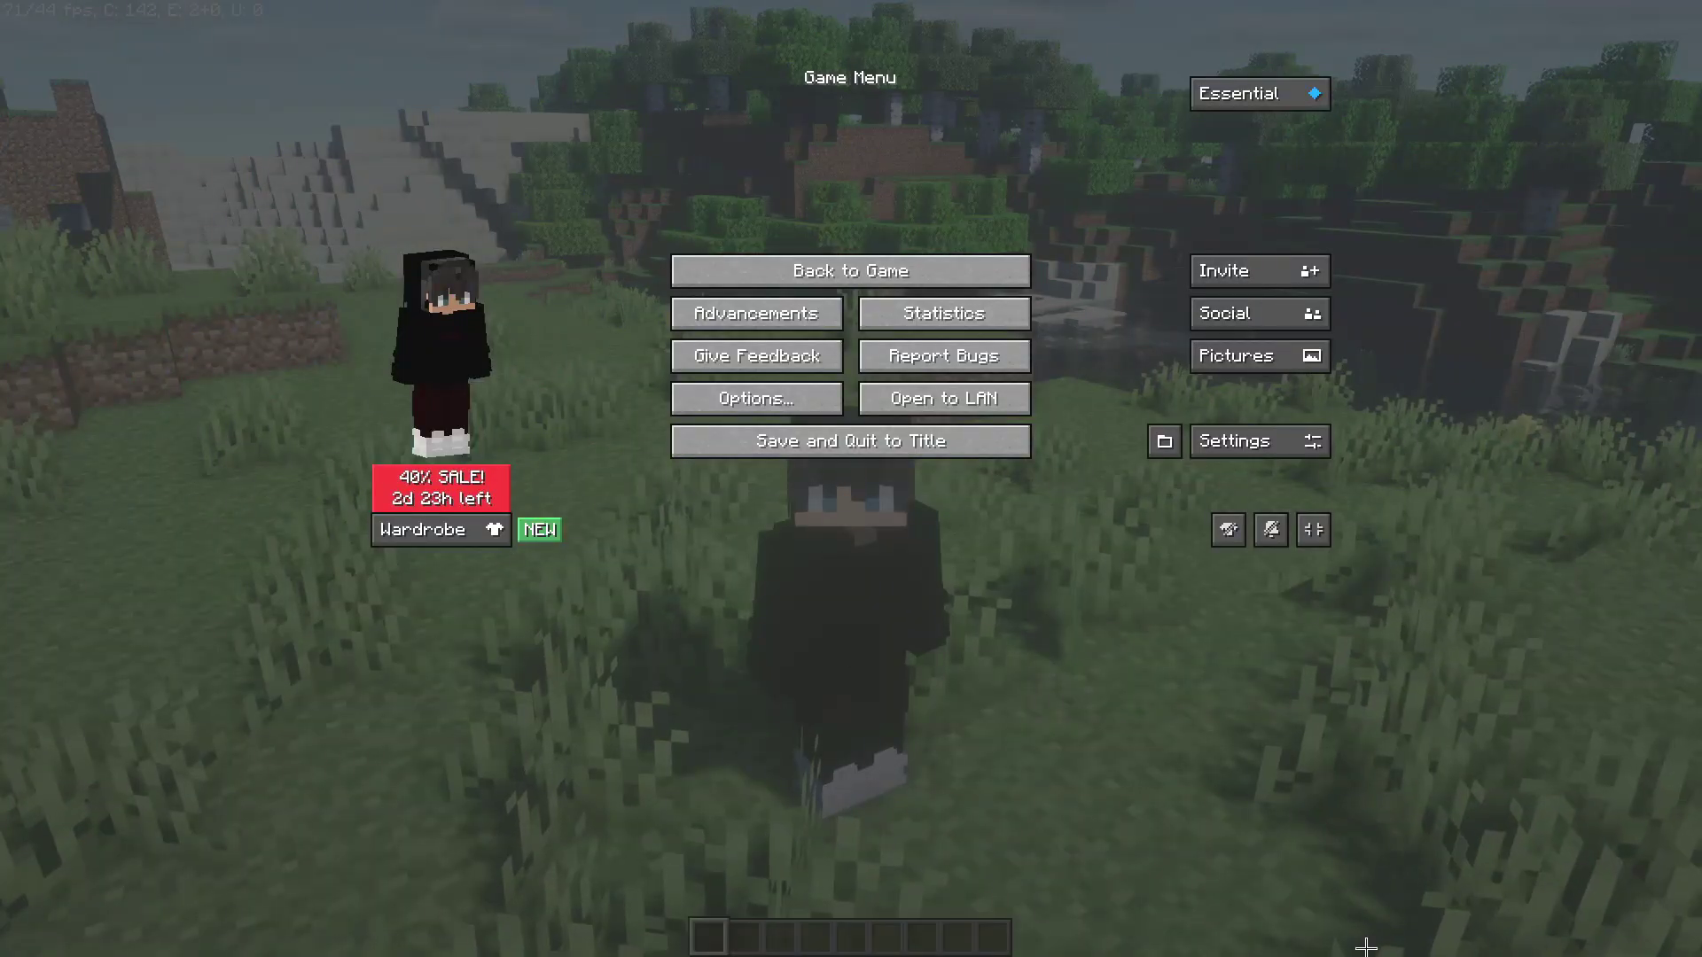
left_click(1298, 270)
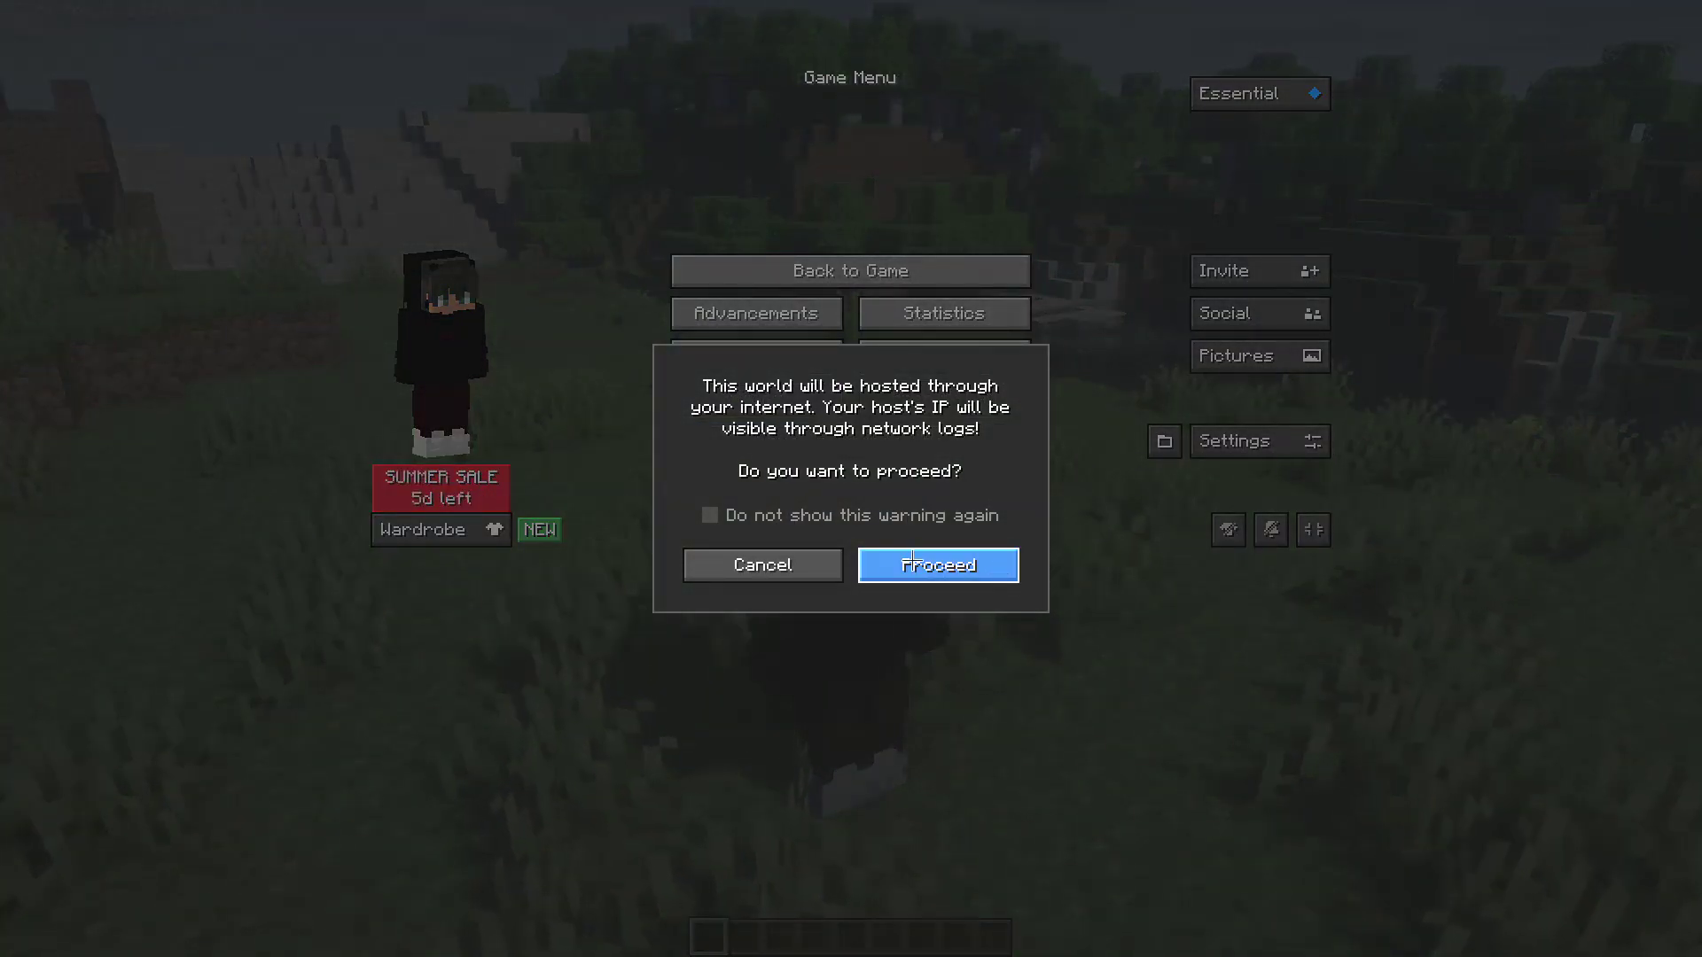
left_click(976, 576)
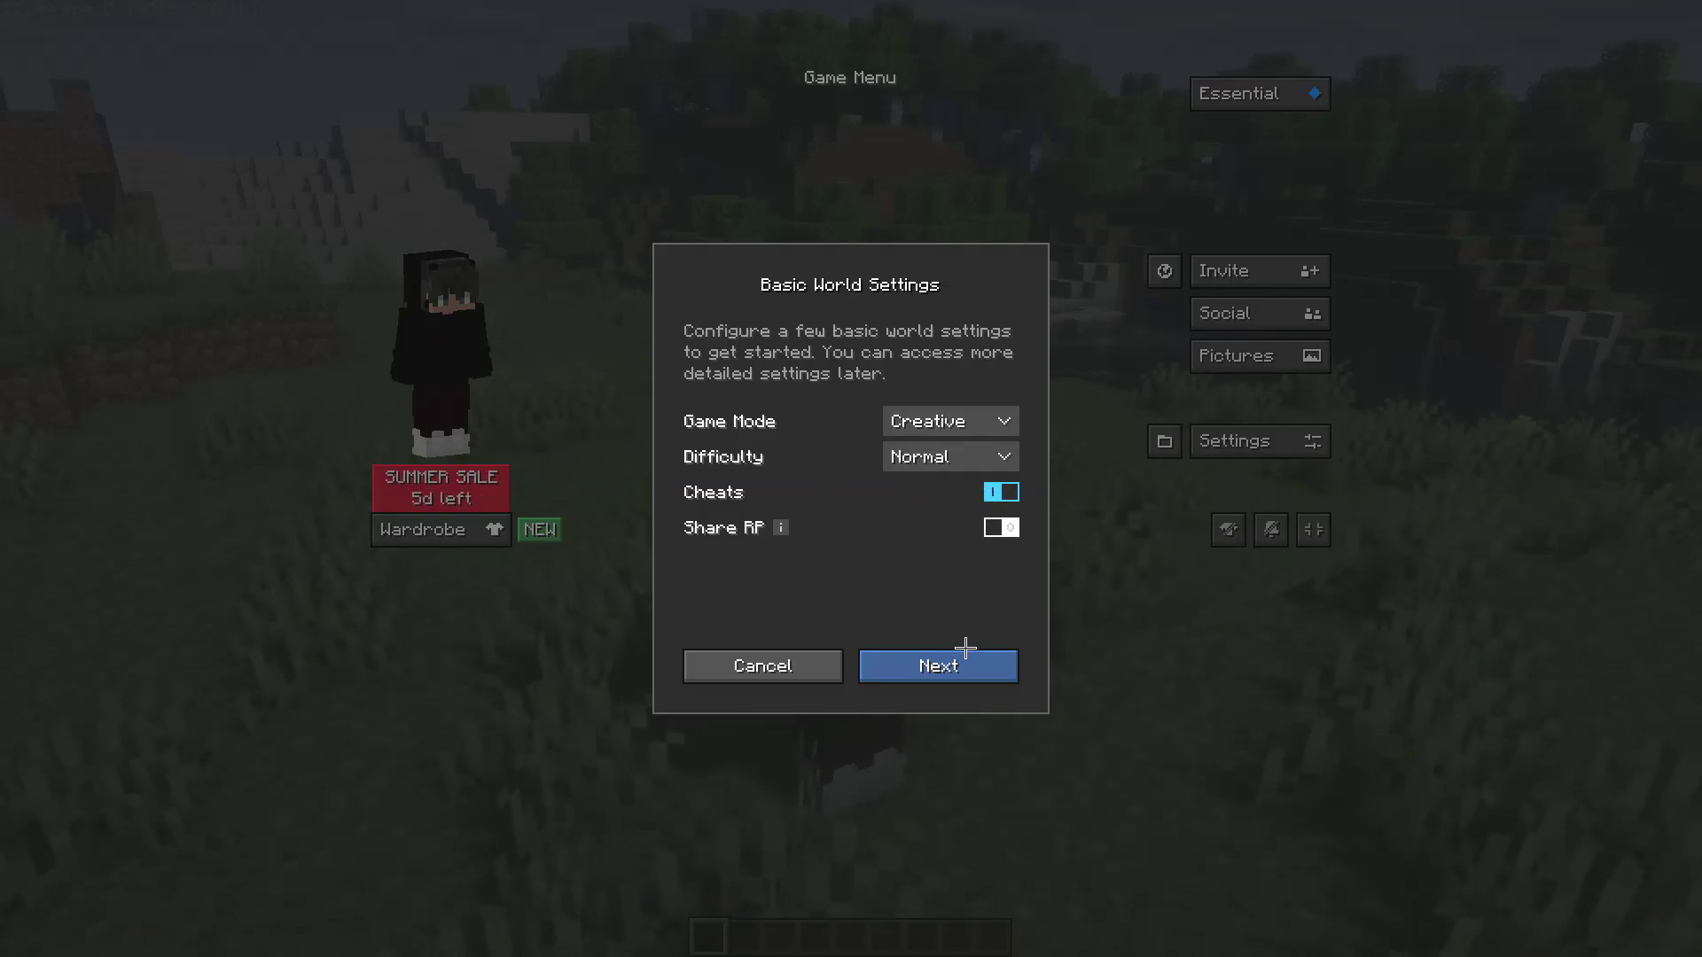
left_click(997, 670)
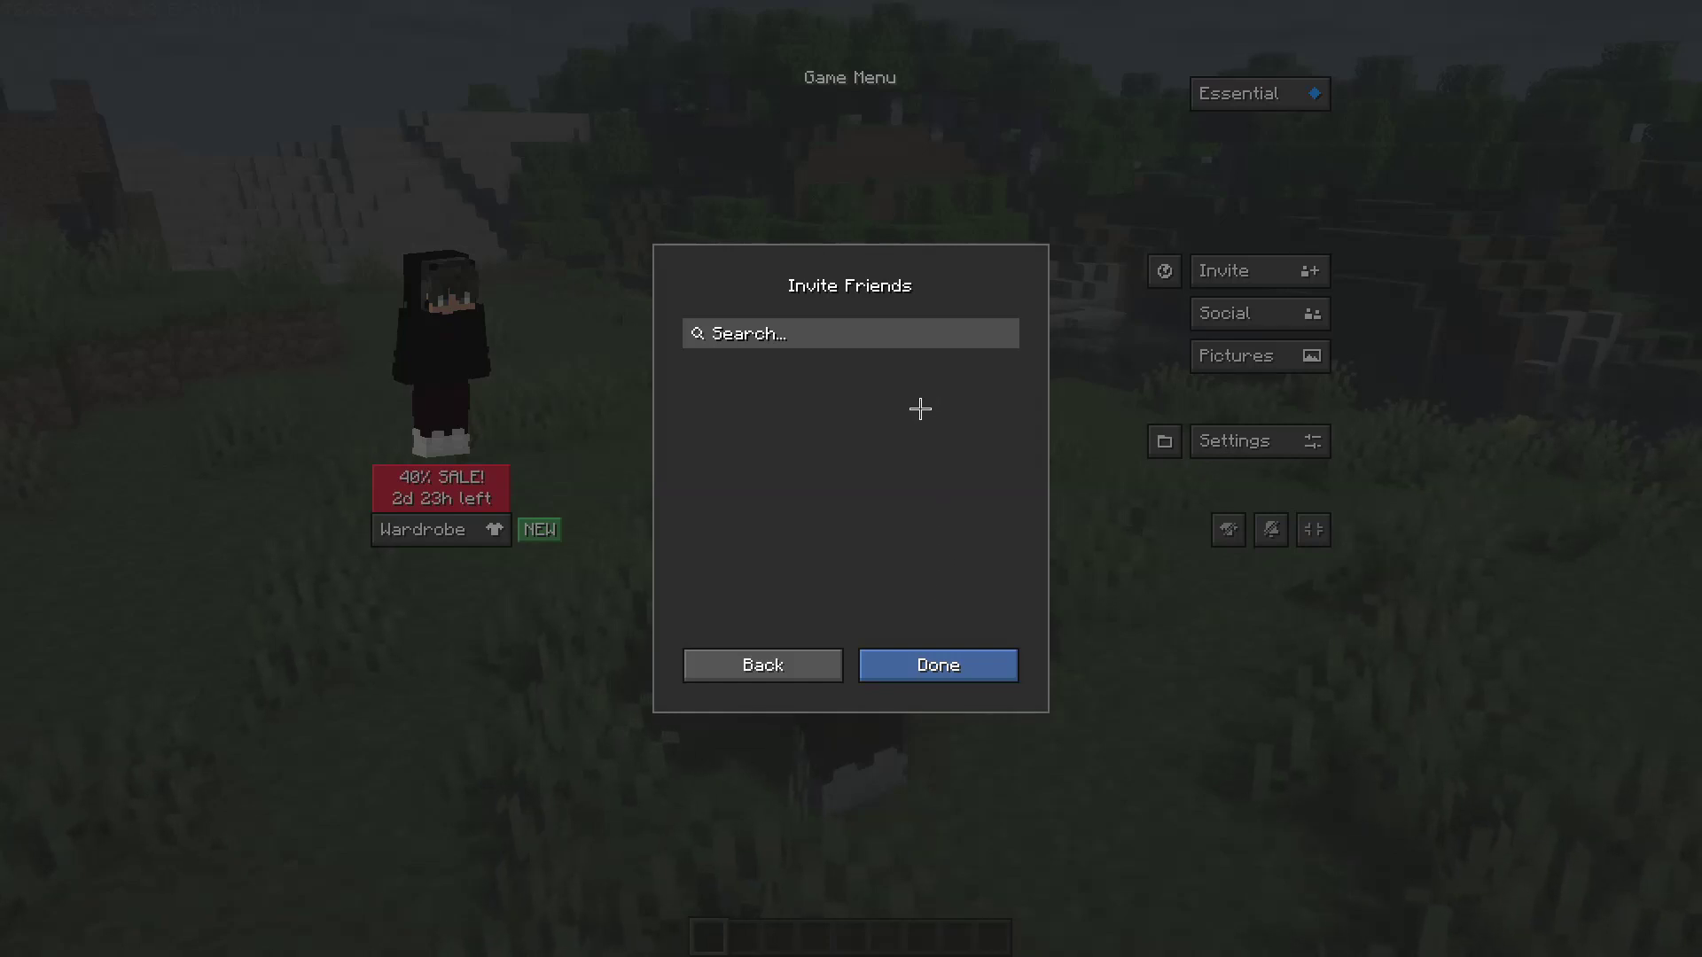
left_click(932, 671)
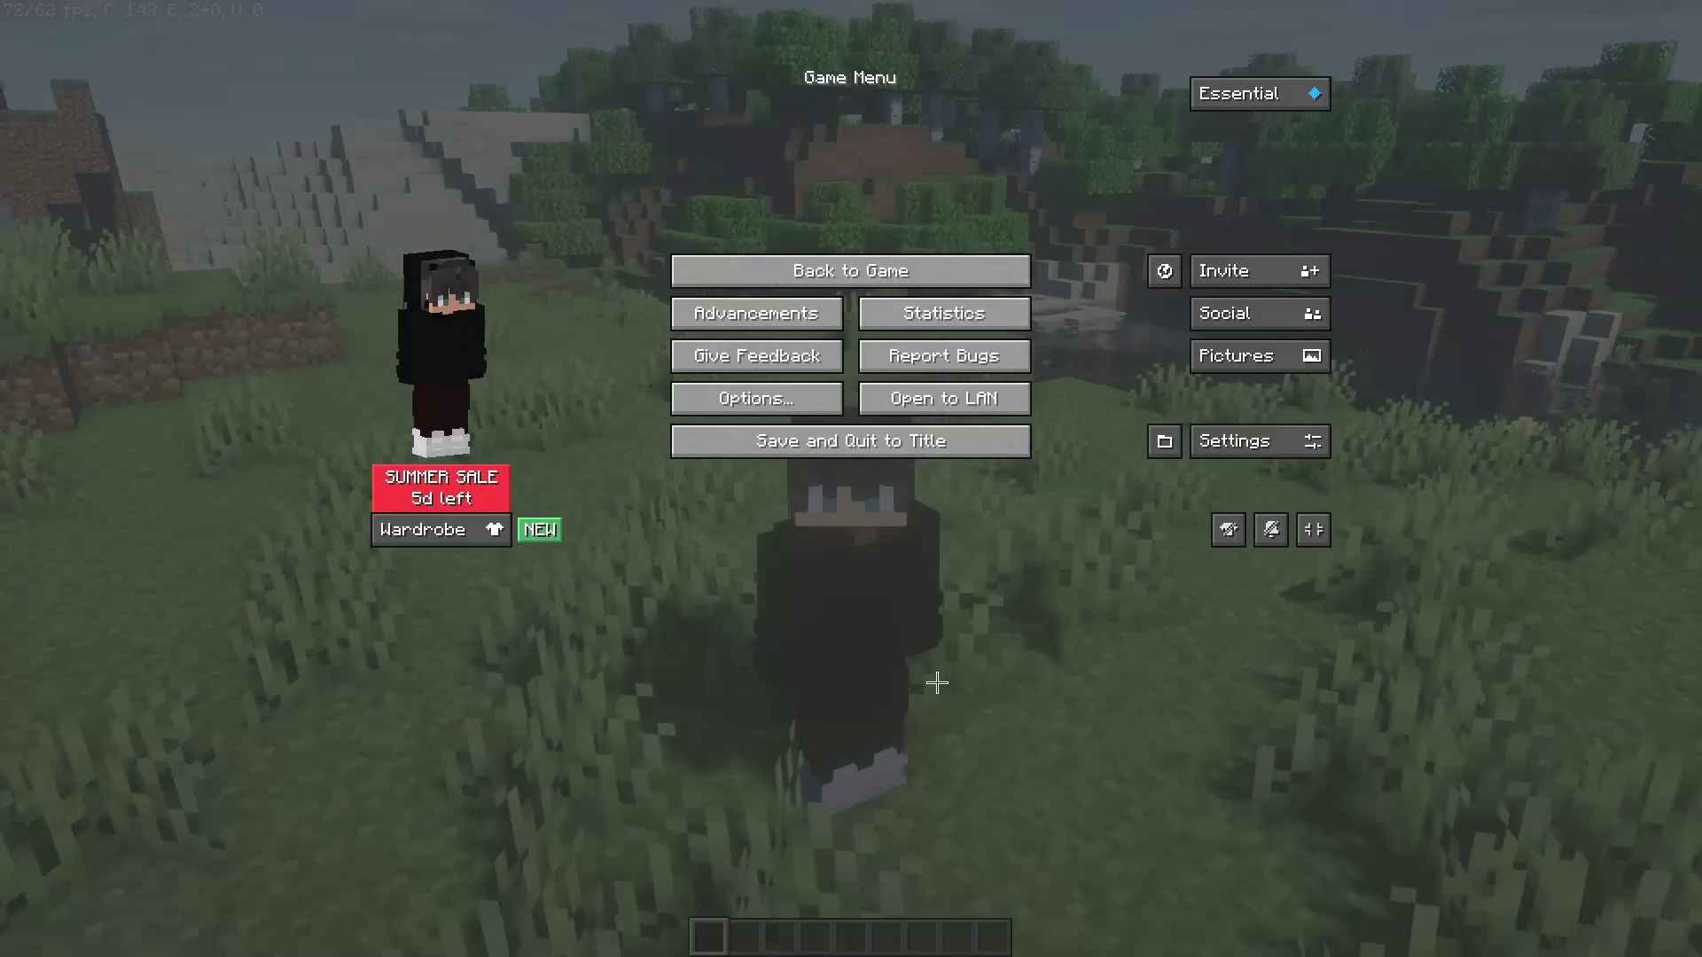
left_click(852, 270)
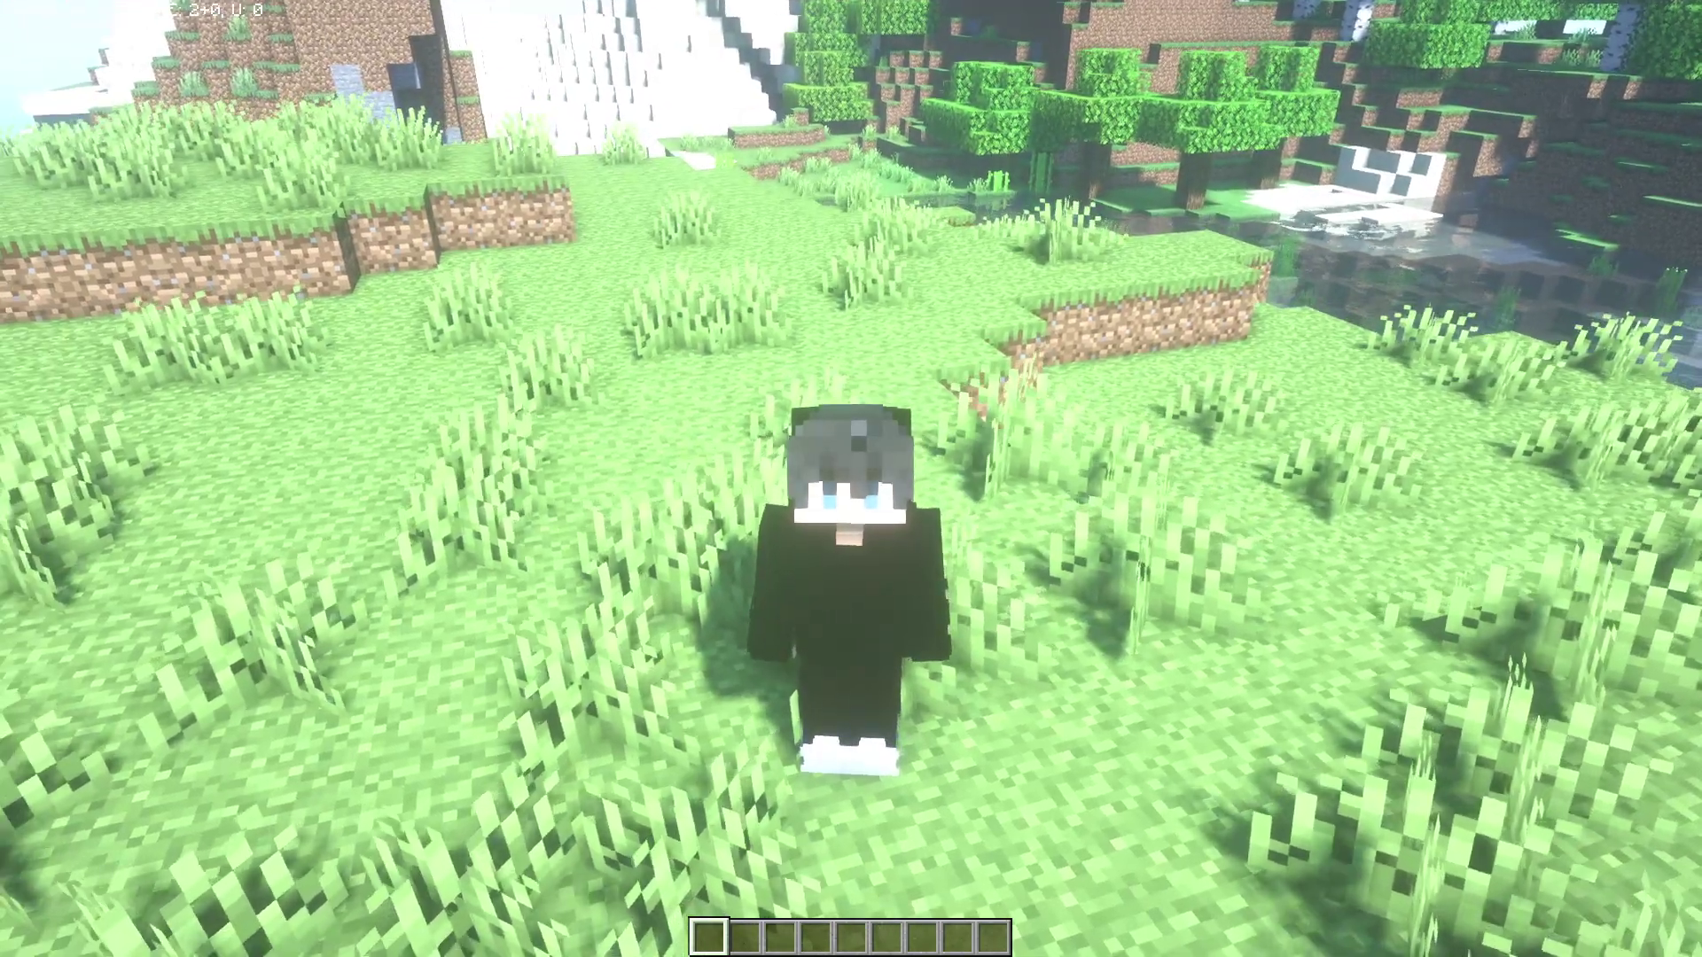
mouse_move(851, 479)
key("Escape")
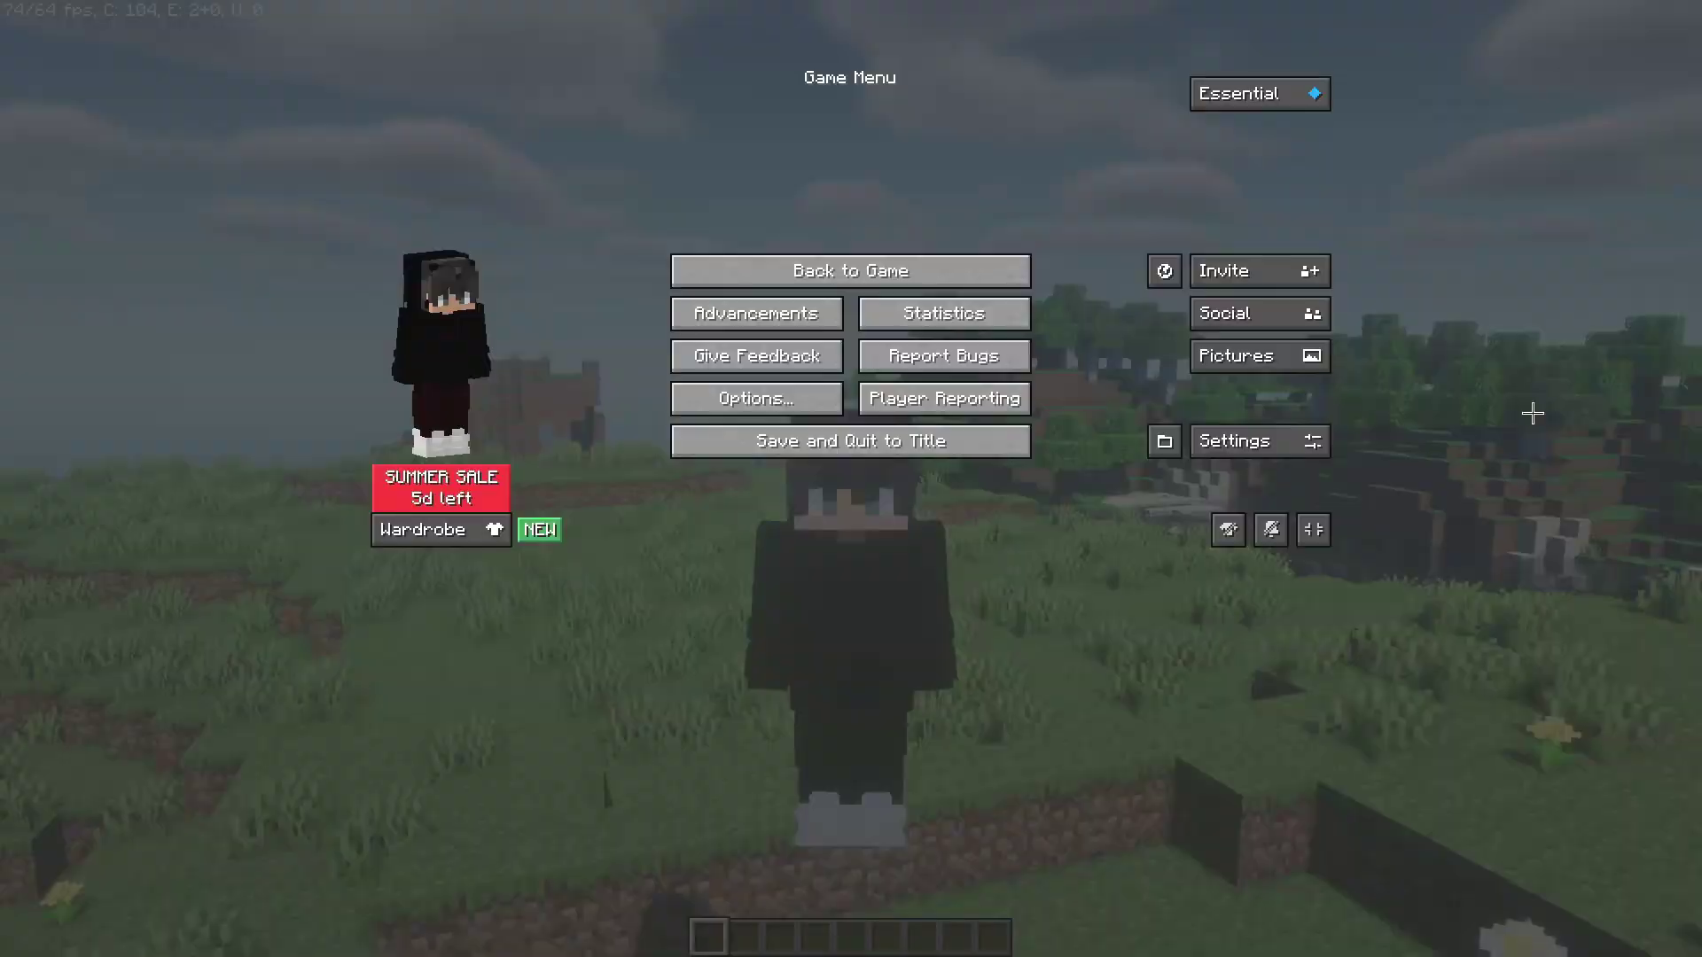
key("Escape")
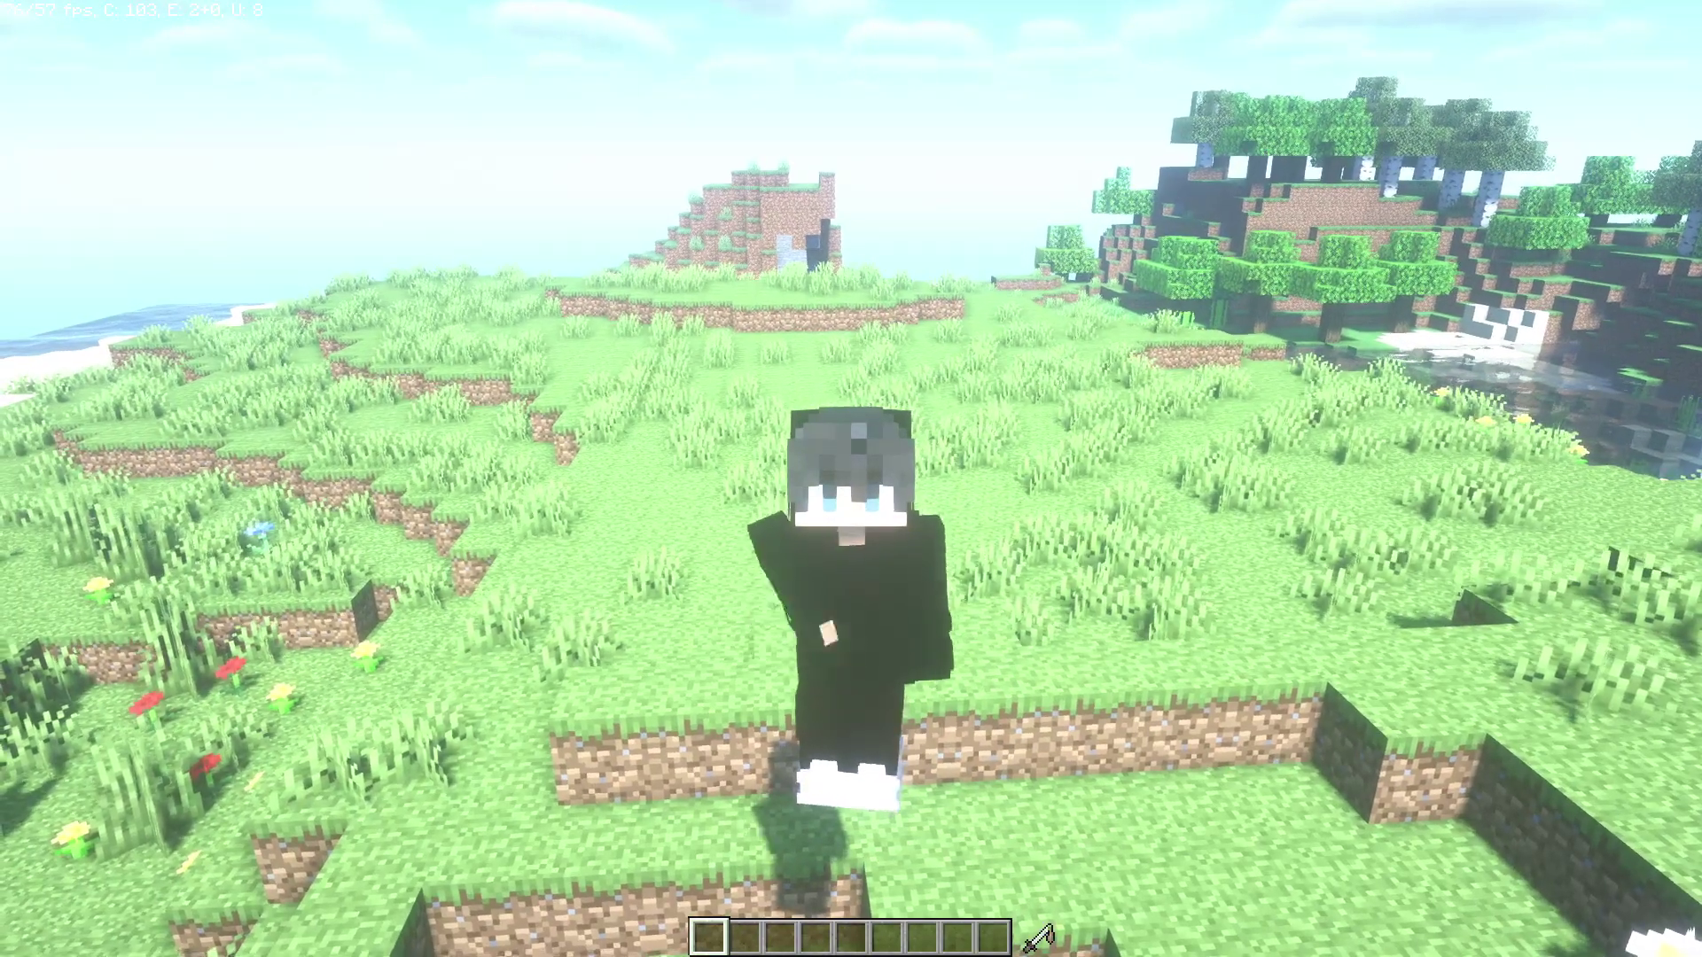